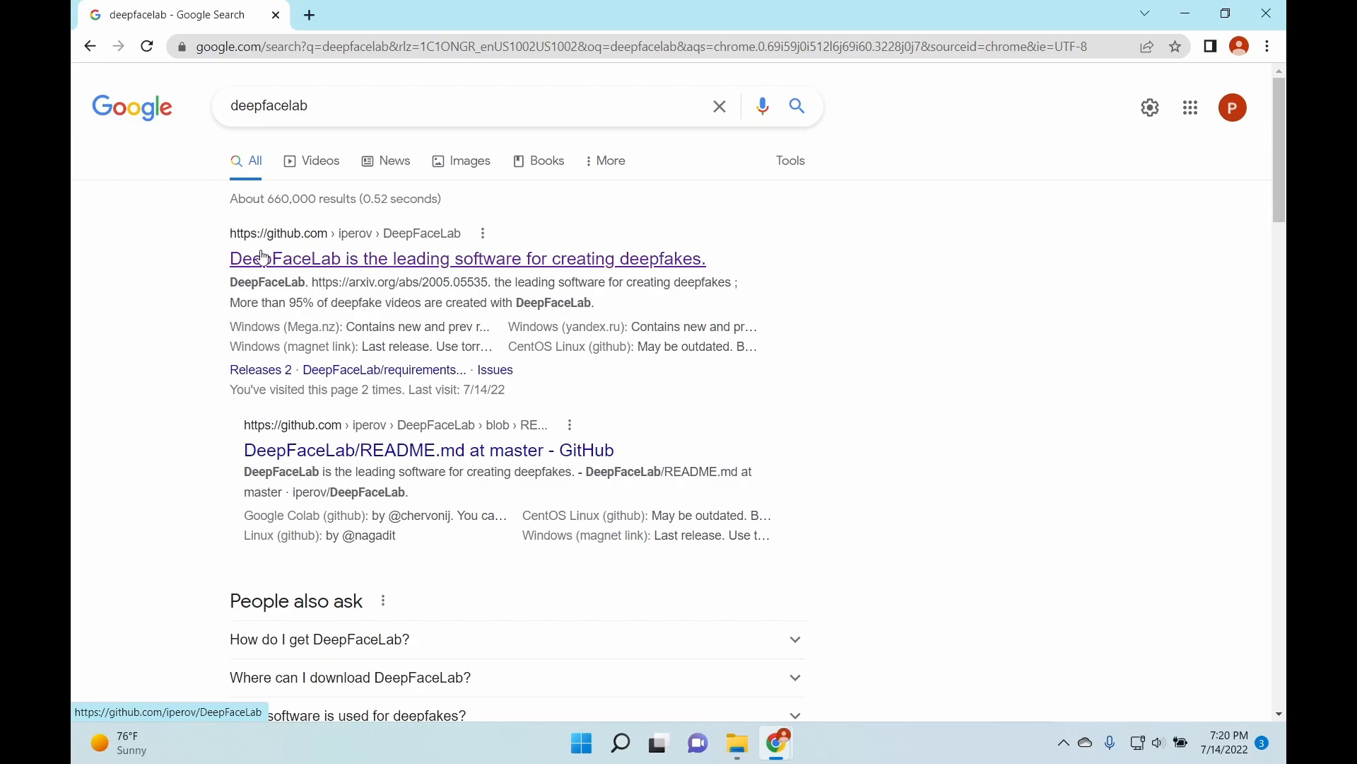
# Step: Open the DeepFaceLab GitHub repository from the search results and follow its Windows (Mega.nz) release link
pyautogui.click(262, 258)
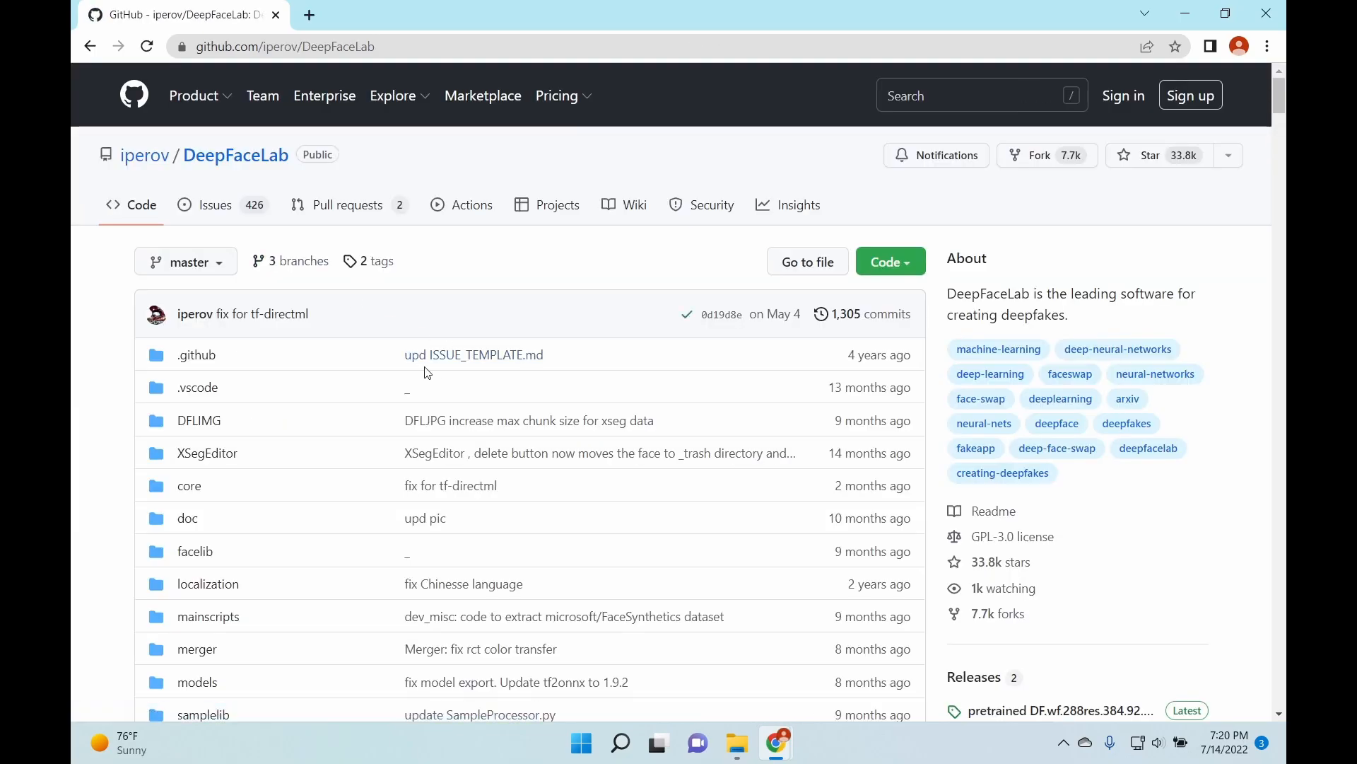
pyautogui.scroll(-10, 415, 371)
pyautogui.scroll(-20, 409, 416)
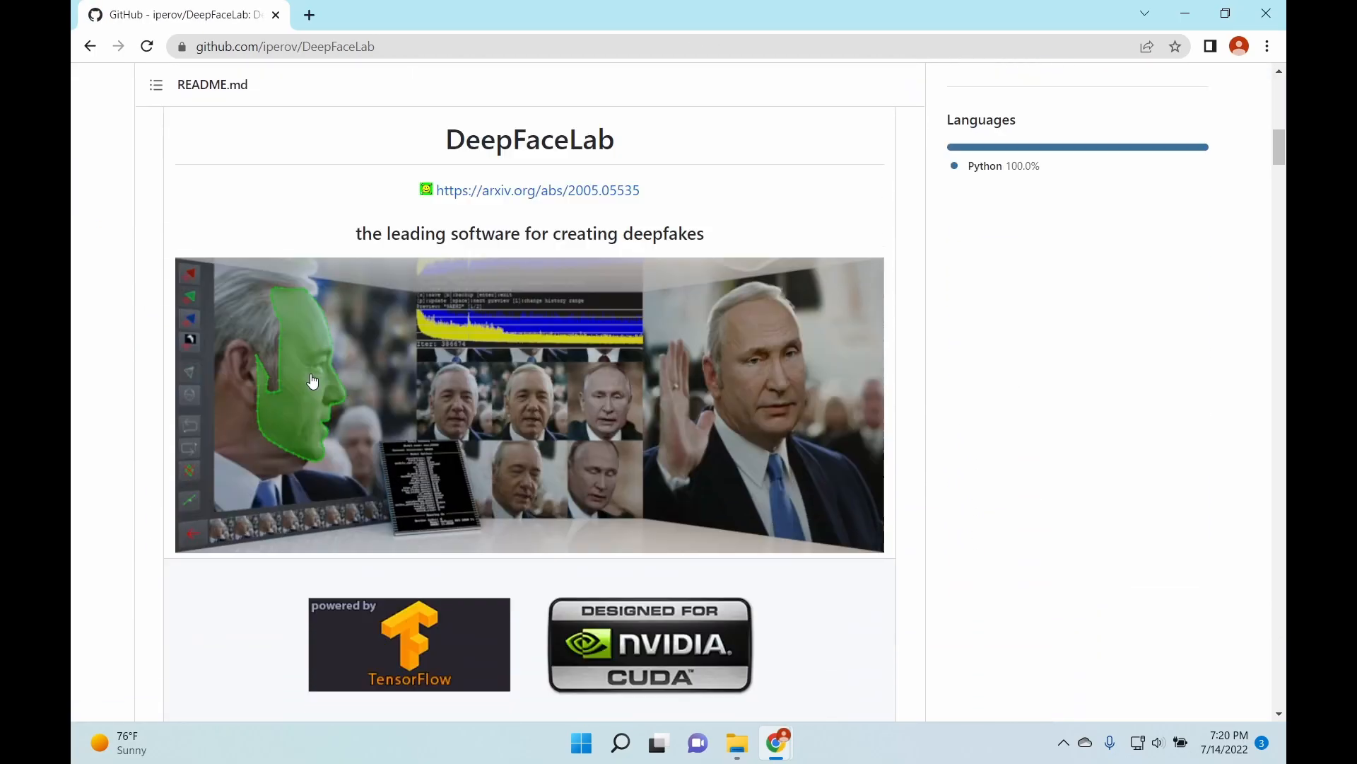
pyautogui.scroll(-20, 322, 364)
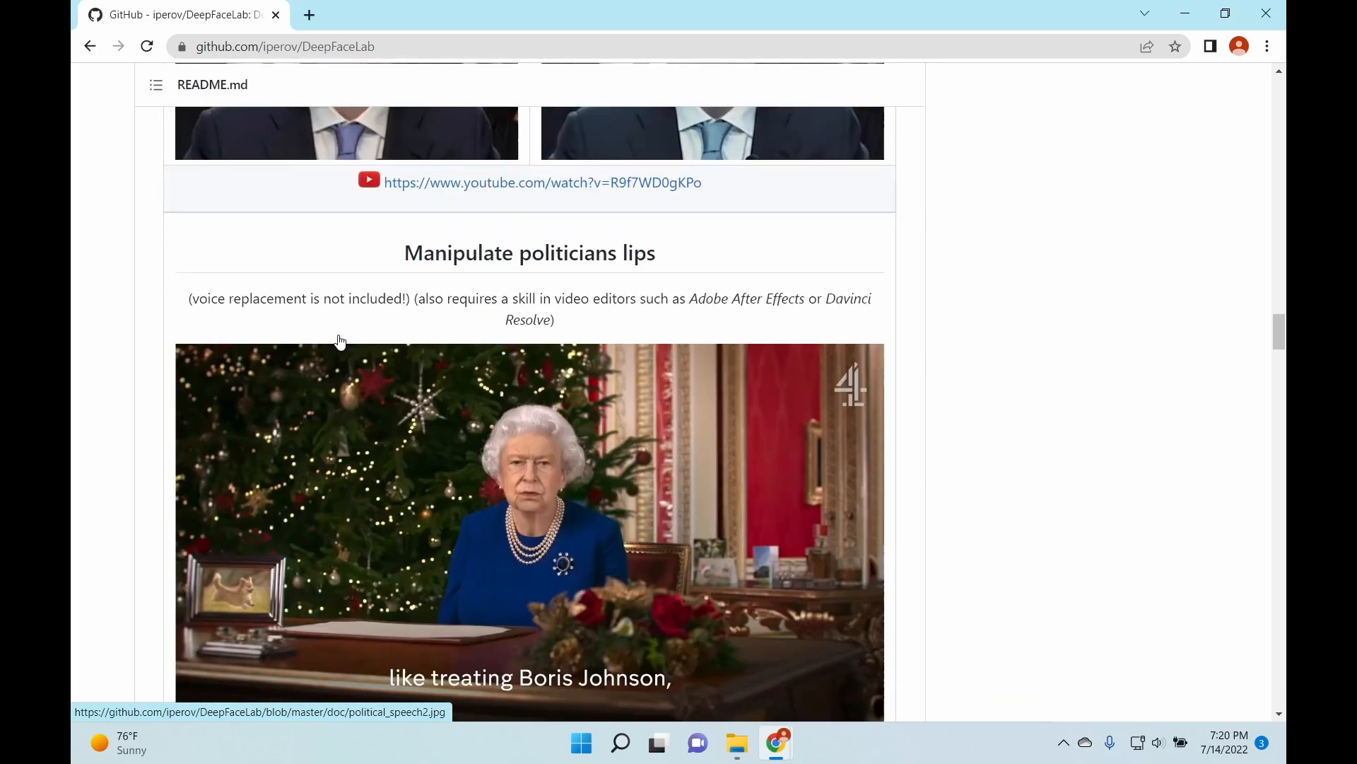
pyautogui.scroll(-20, 309, 342)
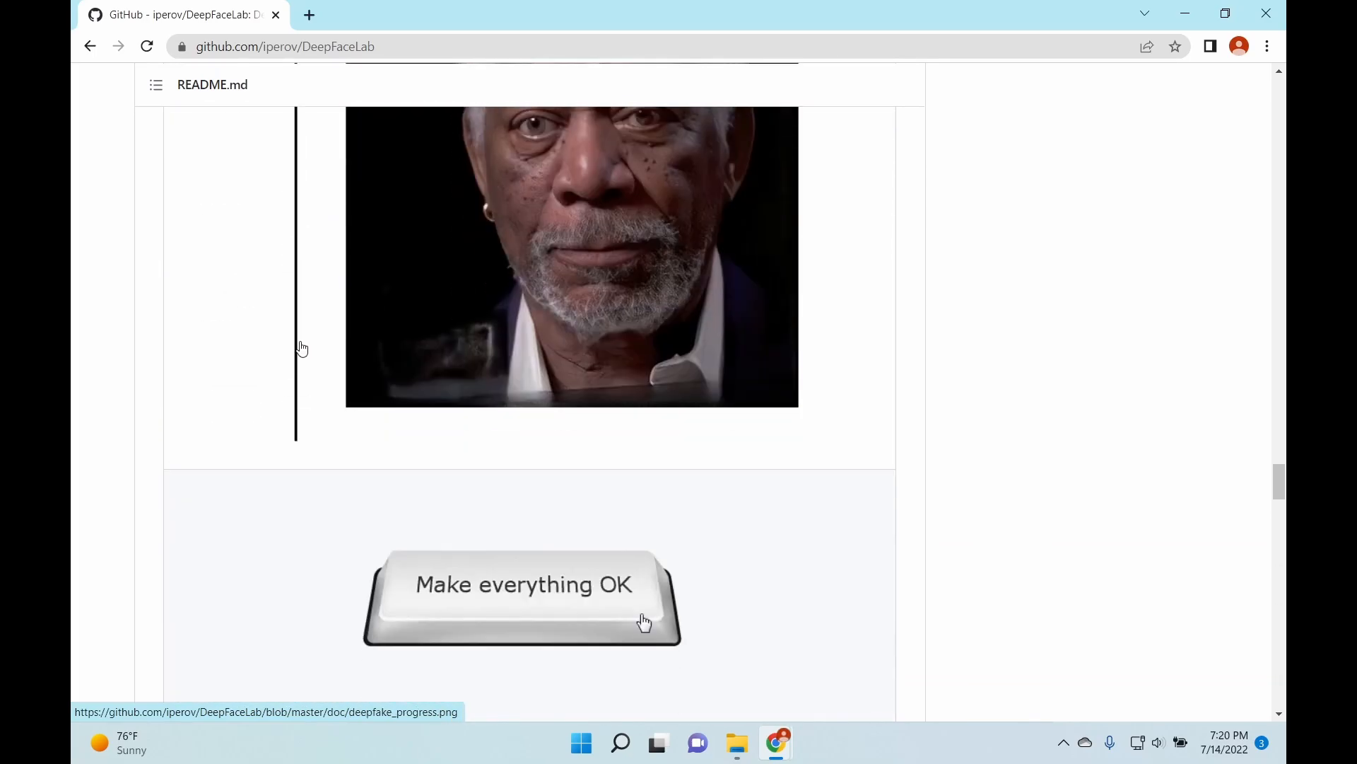
pyautogui.scroll(4, 311, 364)
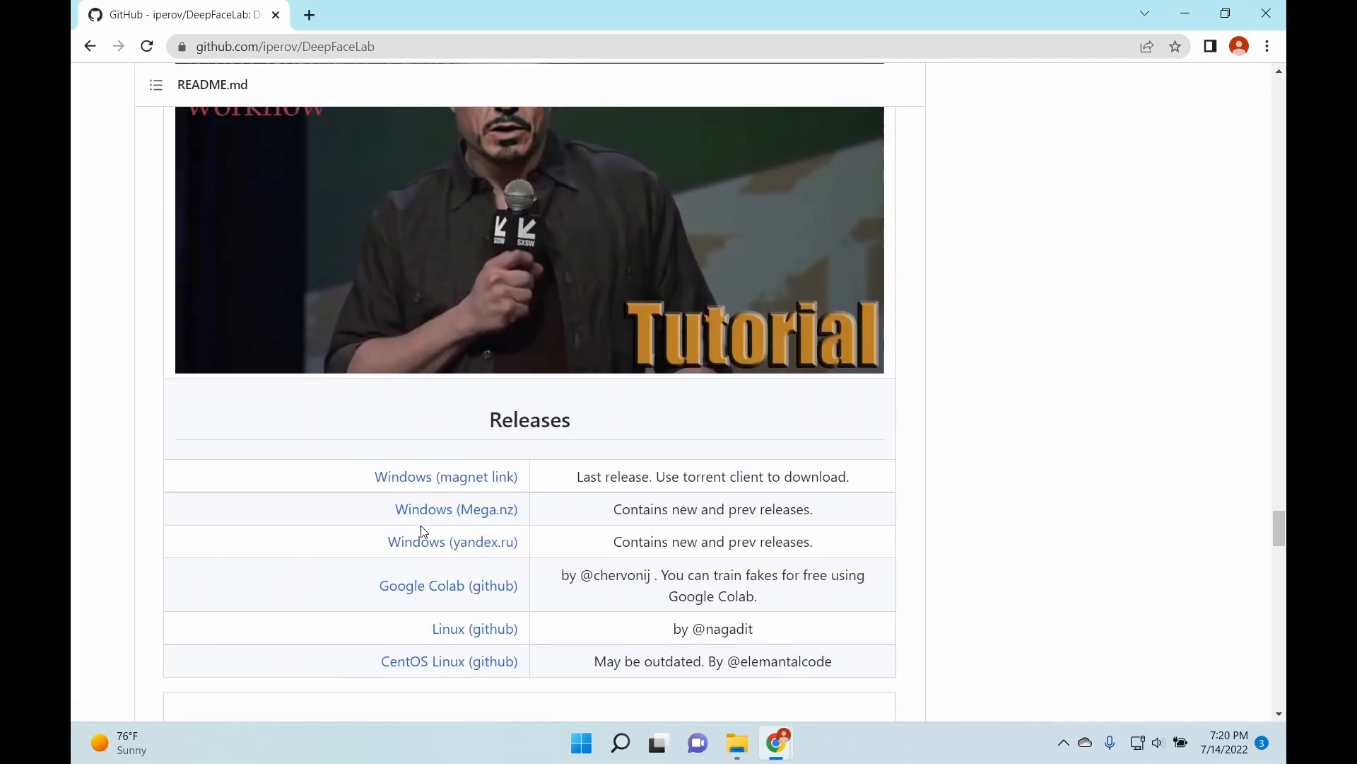
pyautogui.click(440, 511)
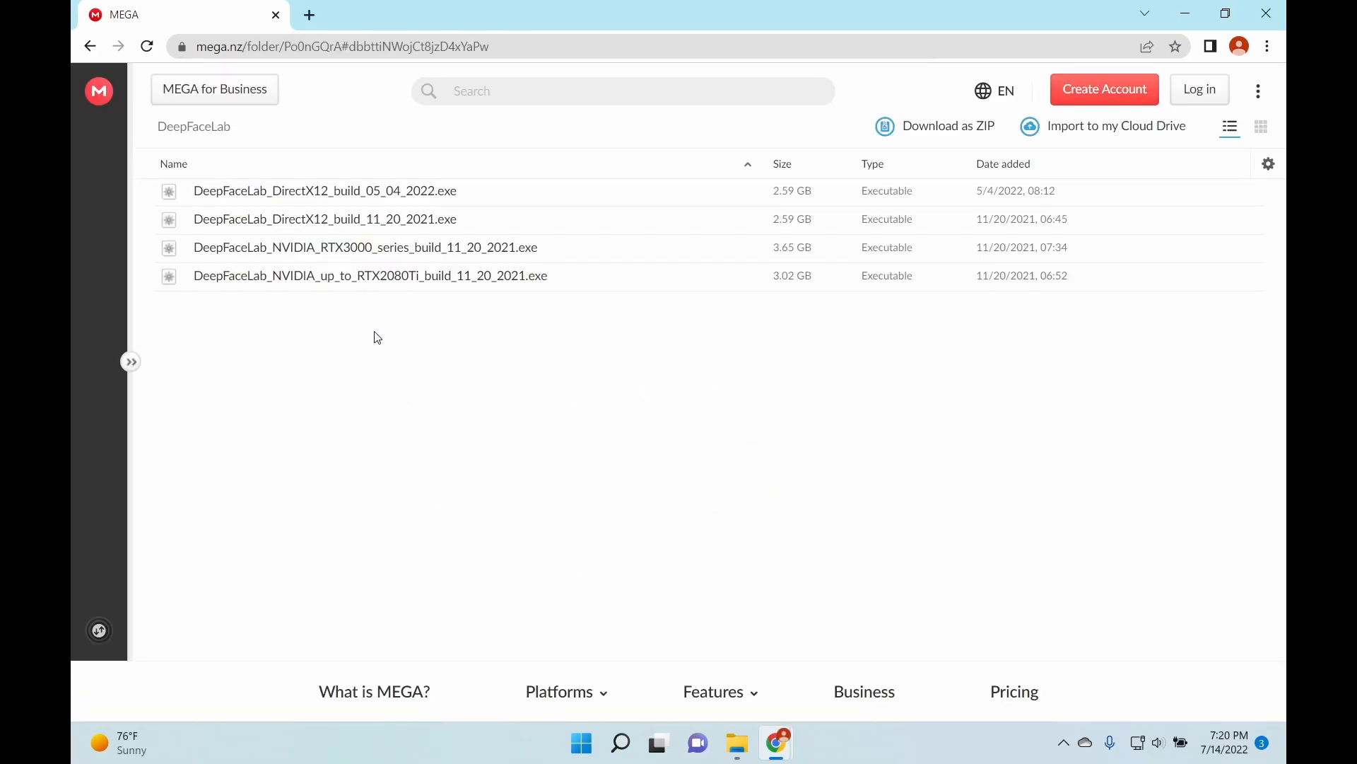
# Step: Download DeepFaceLab_NVIDIA_up_to_RTX2080Ti_build_11_20_2021.exe as a standard download, continuing past the transfer quota offer
pyautogui.moveTo(376, 333); pyautogui.dragTo(393, 182)
pyautogui.click(405, 366)
pyautogui.click(403, 285)
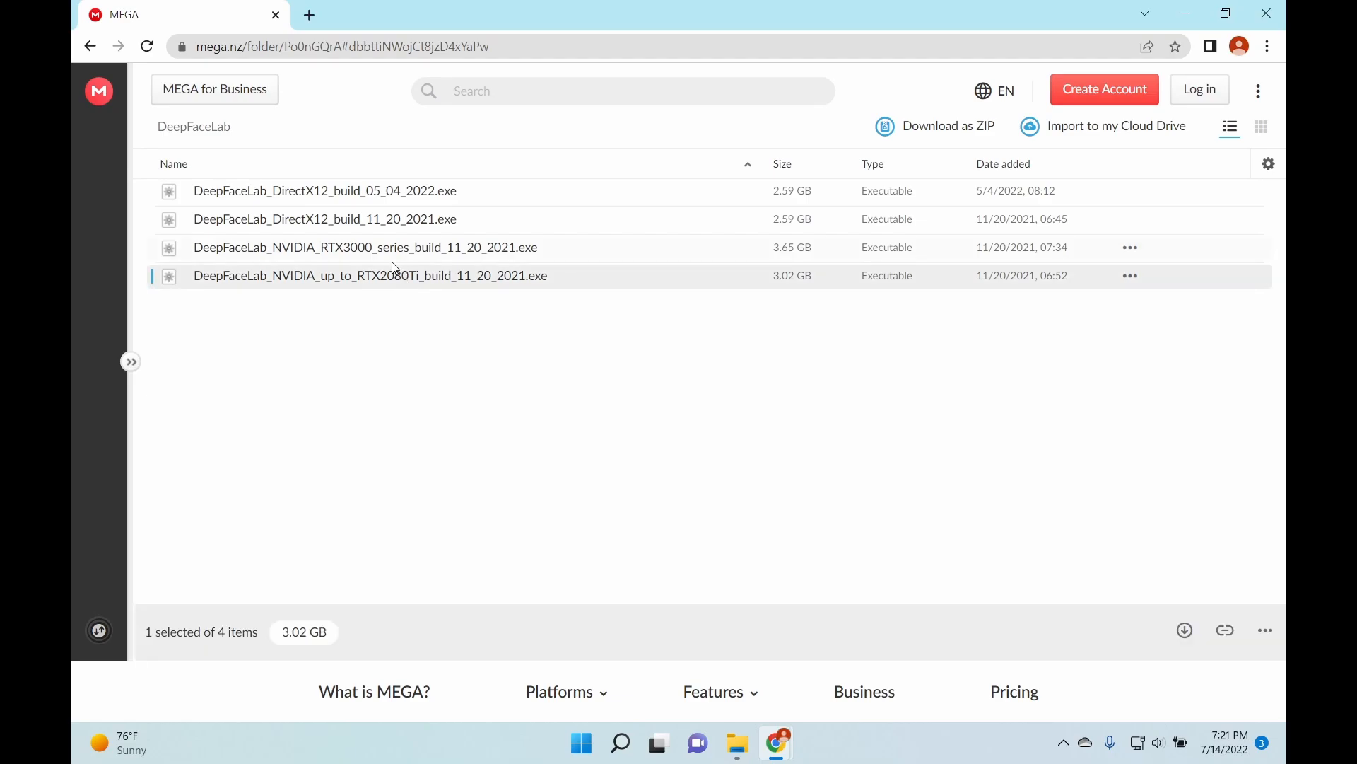
pyautogui.rightClick(406, 282)
pyautogui.moveTo(538, 357)
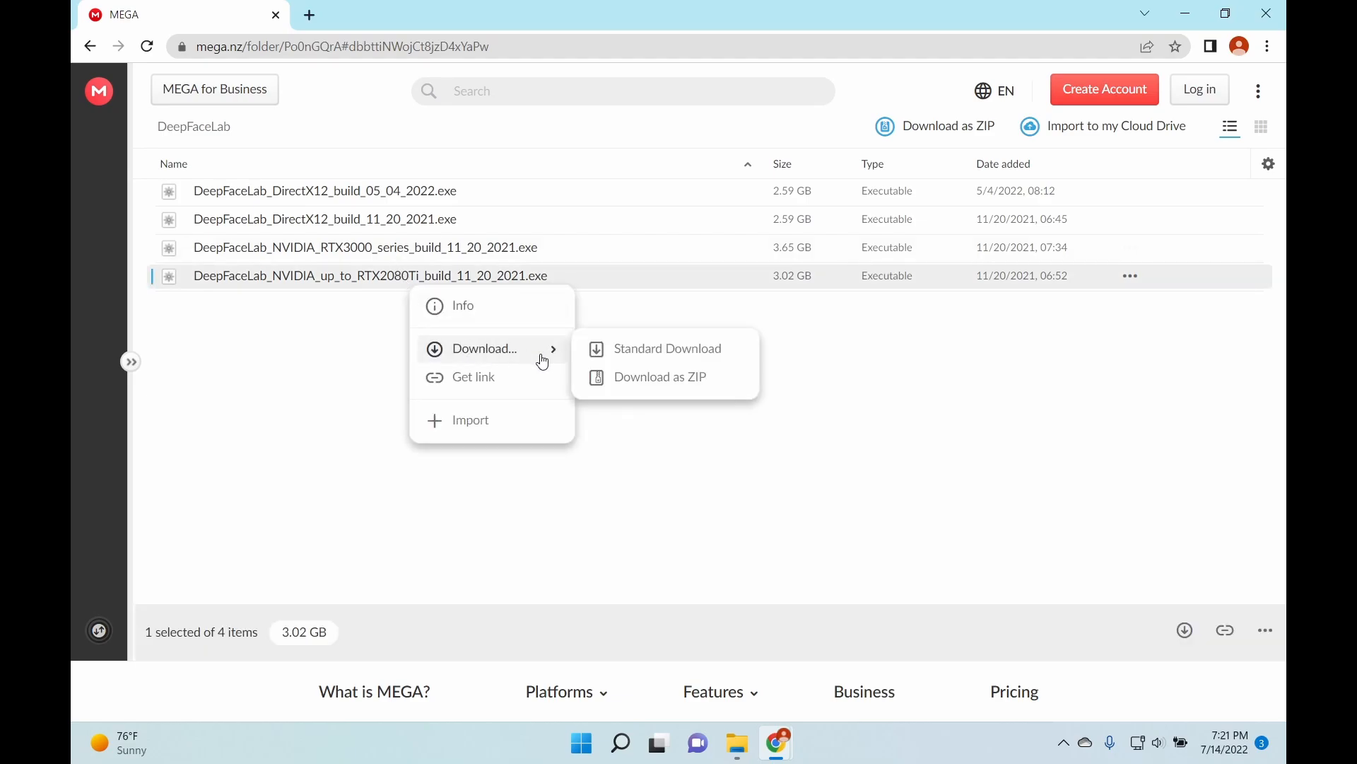
pyautogui.click(640, 353)
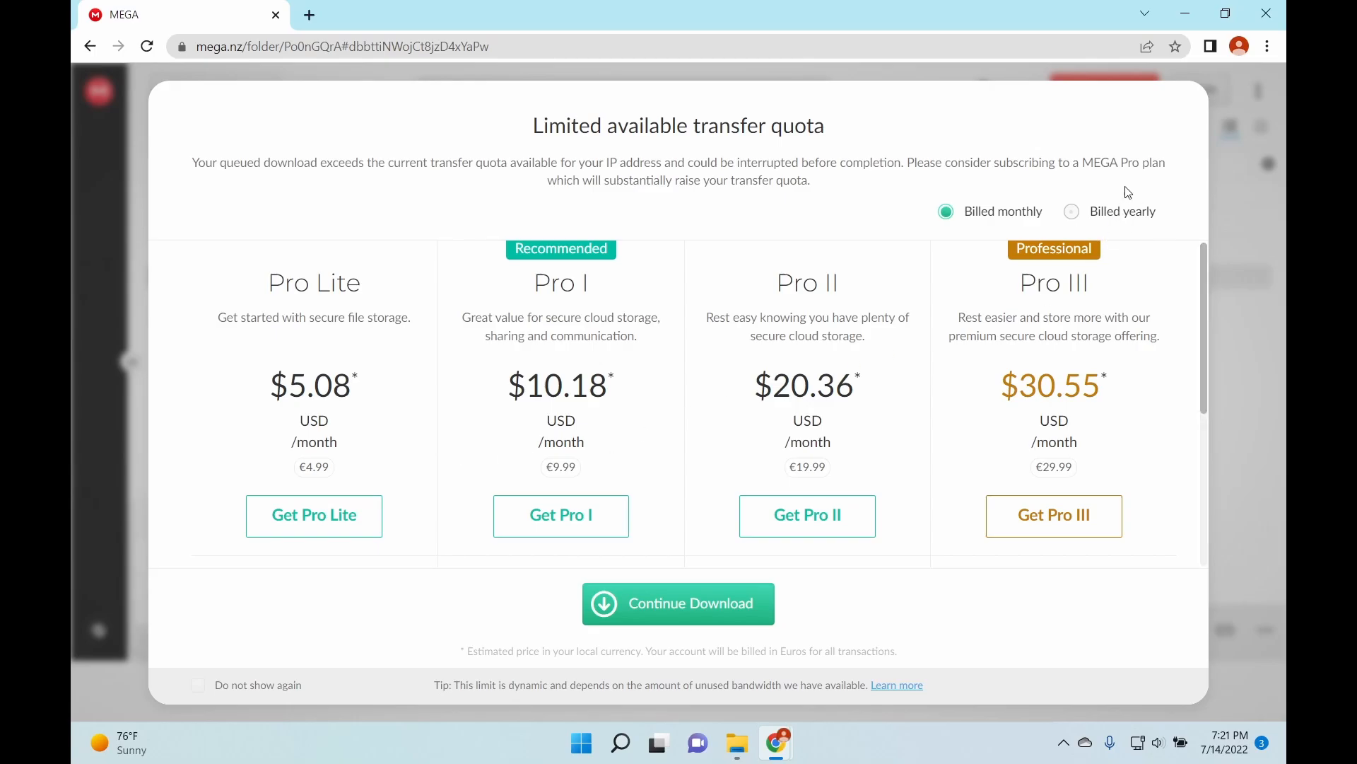
pyautogui.click(633, 606)
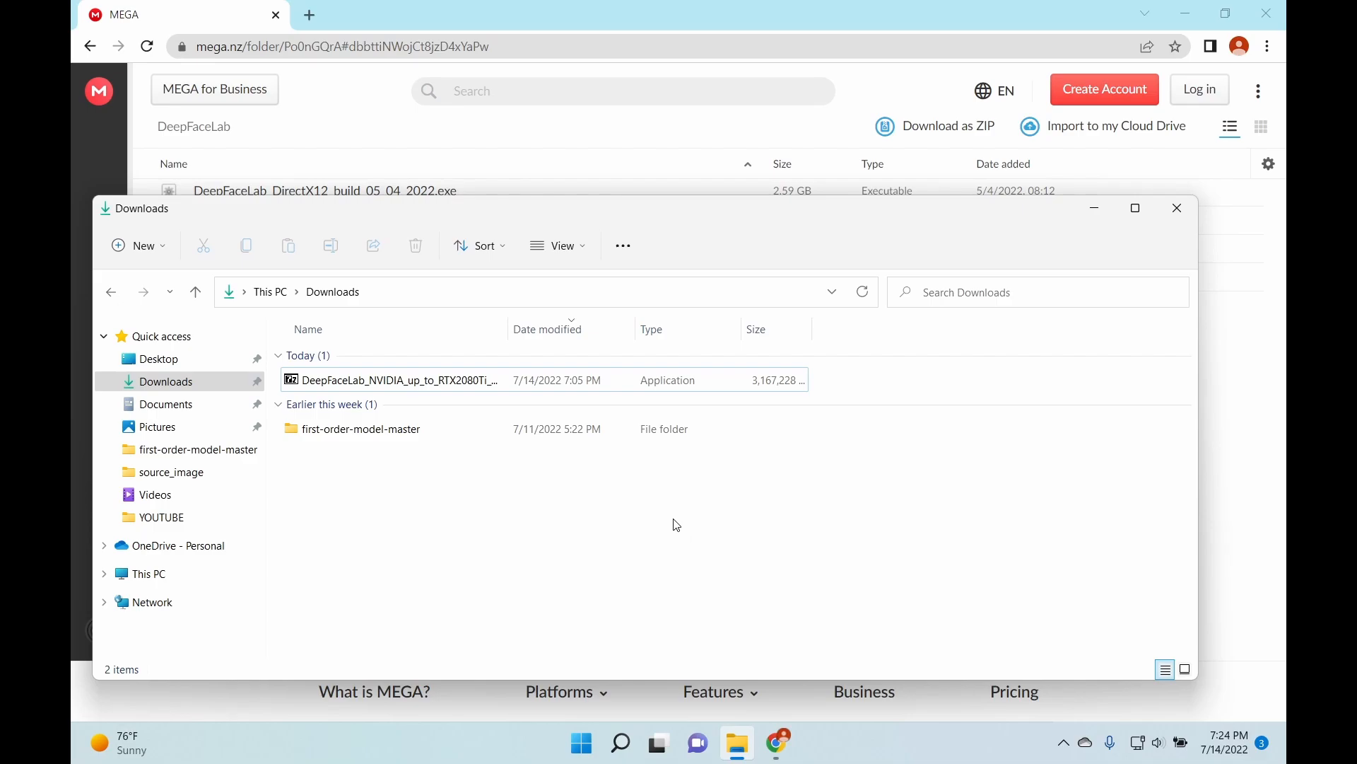
# Step: Run the downloaded DeepFaceLab executable despite the SmartScreen block and extract its archive into the Downloads folder
pyautogui.doubleClick(565, 382)
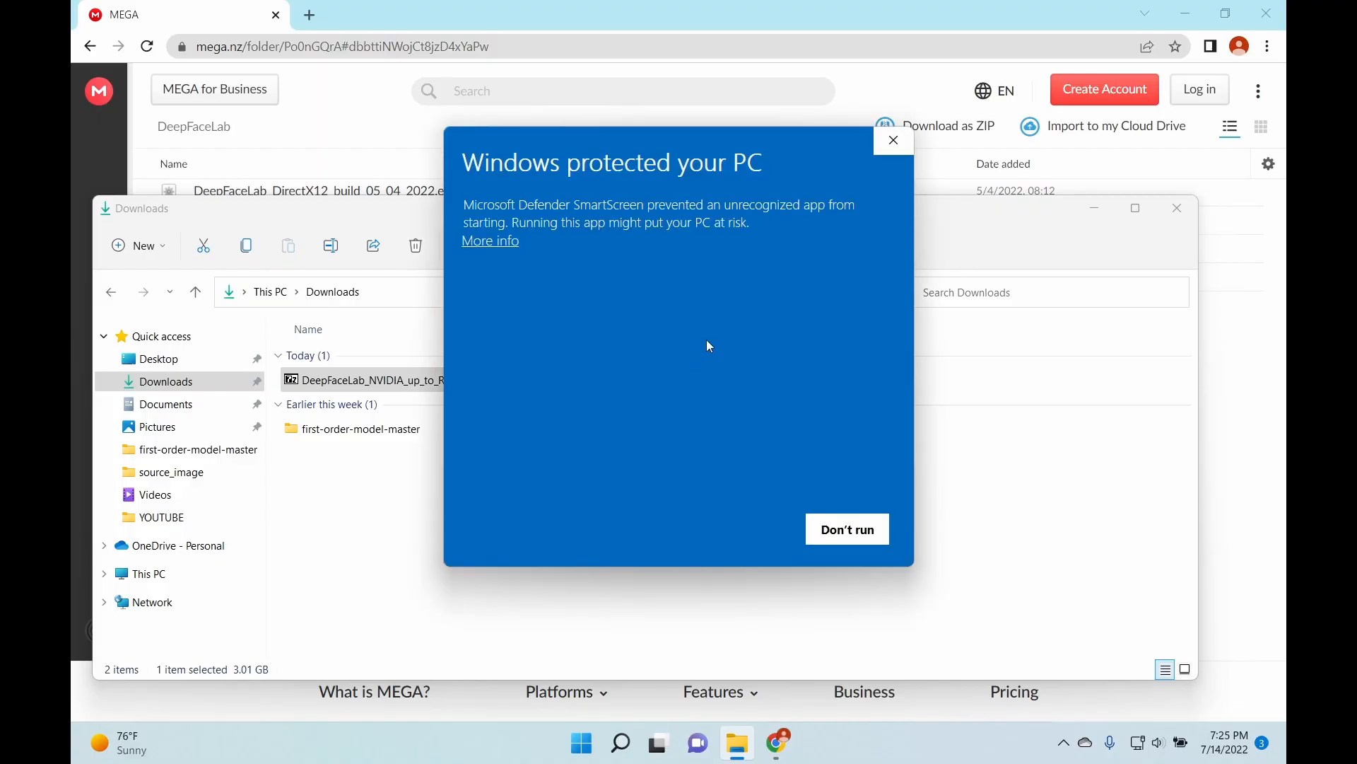
pyautogui.click(495, 242)
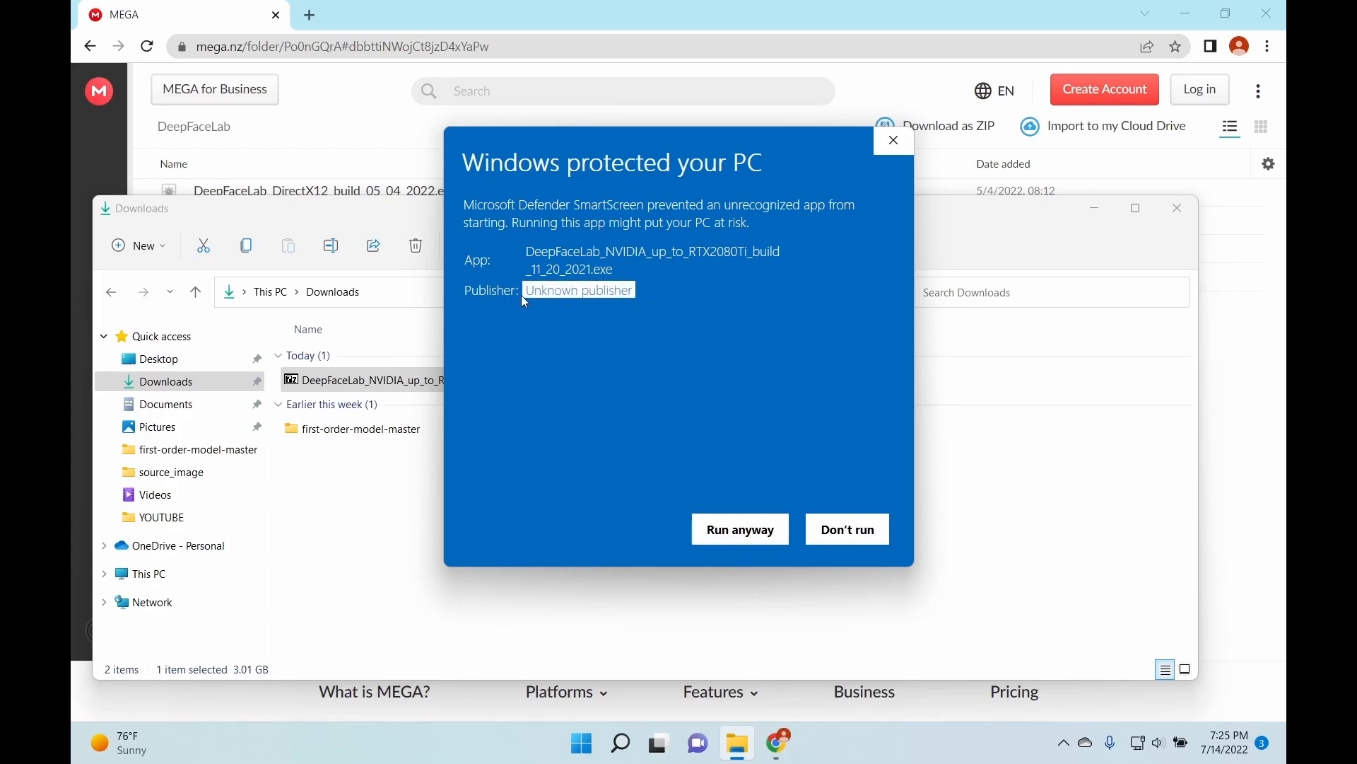
pyautogui.click(732, 529)
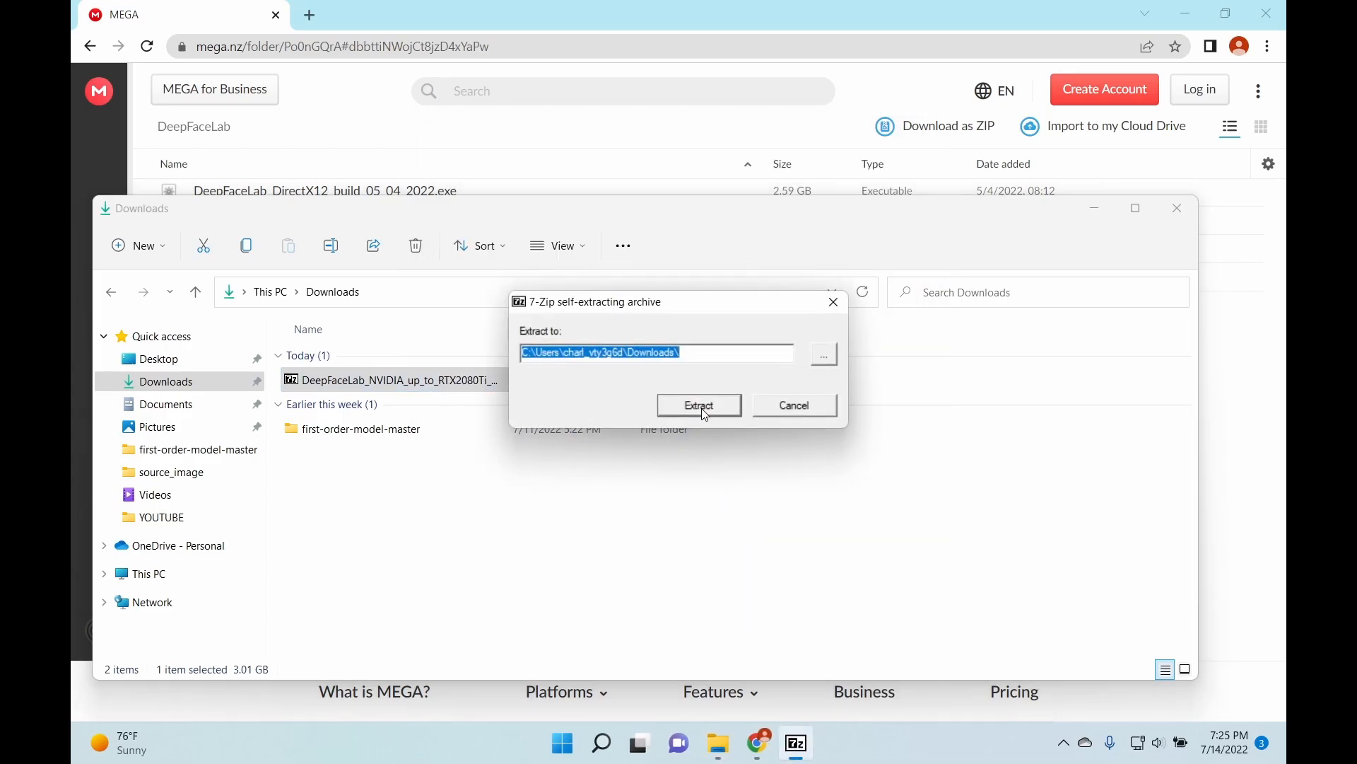
pyautogui.click(700, 406)
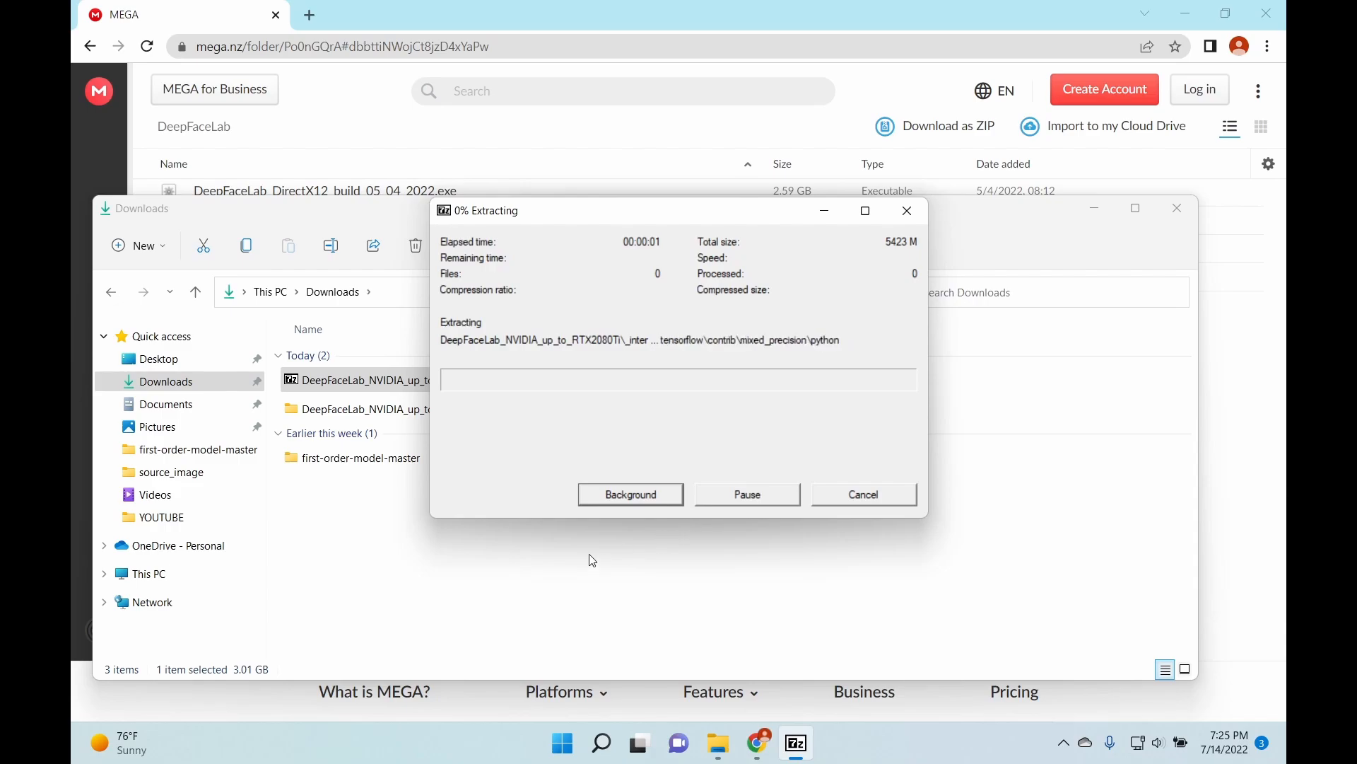
pyautogui.moveTo(567, 217); pyautogui.dragTo(887, 103)
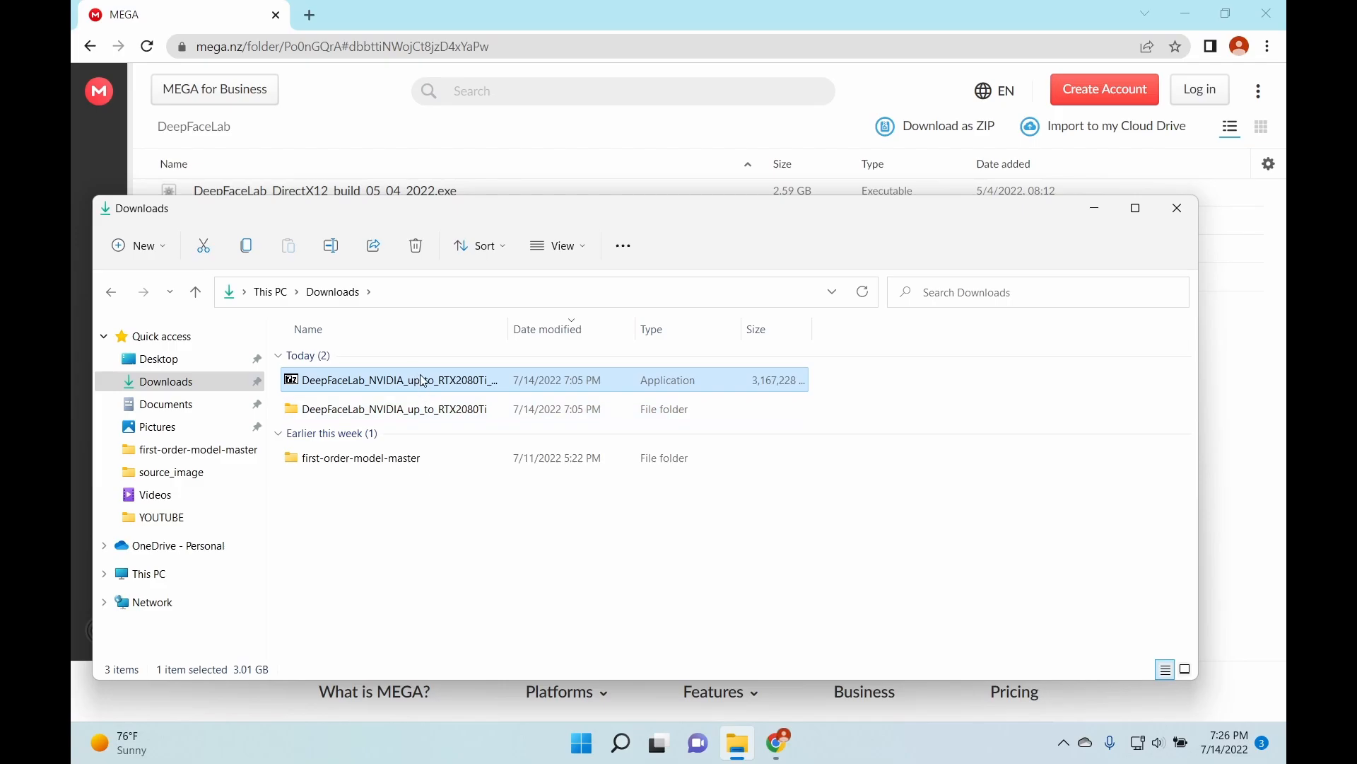
# Step: Delete the DeepFaceLab self-extracting executable from the Downloads folder
pyautogui.rightClick(412, 382)
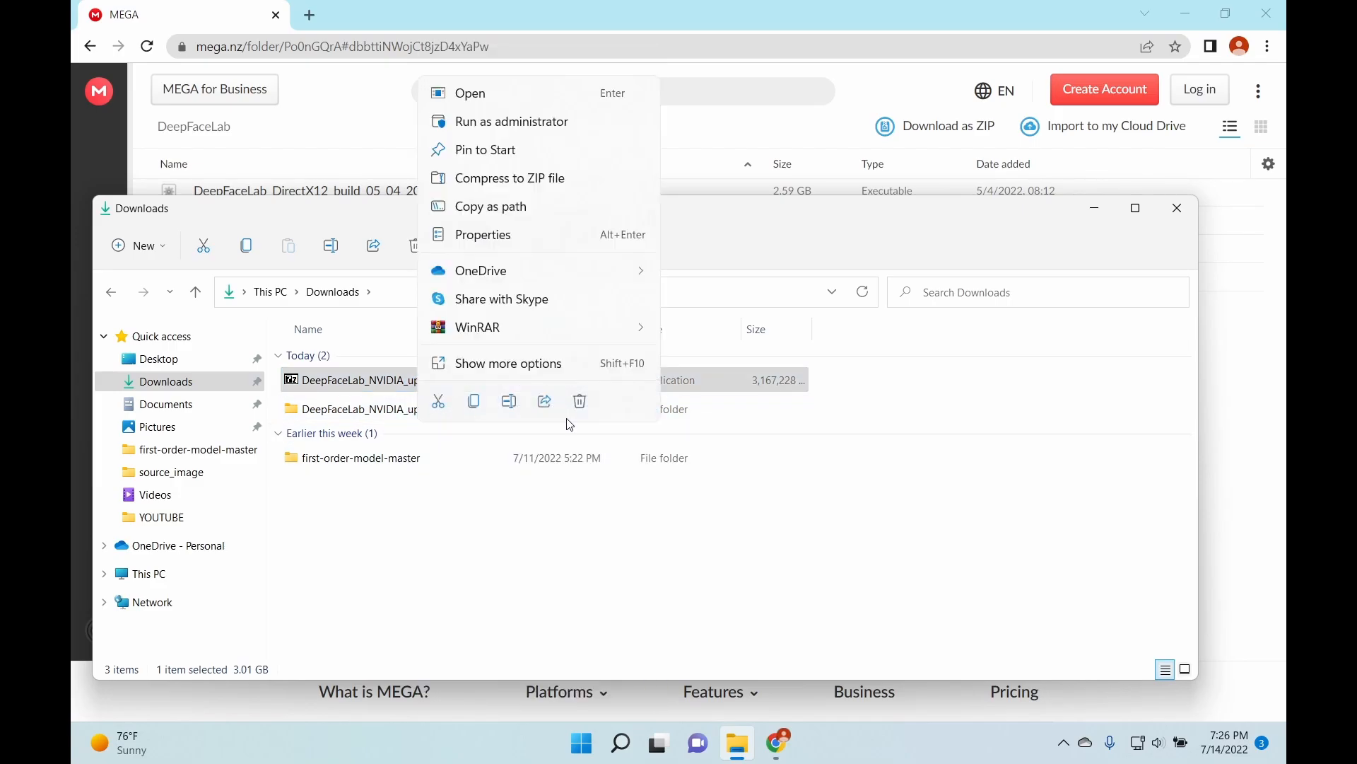
pyautogui.click(576, 406)
pyautogui.click(554, 387)
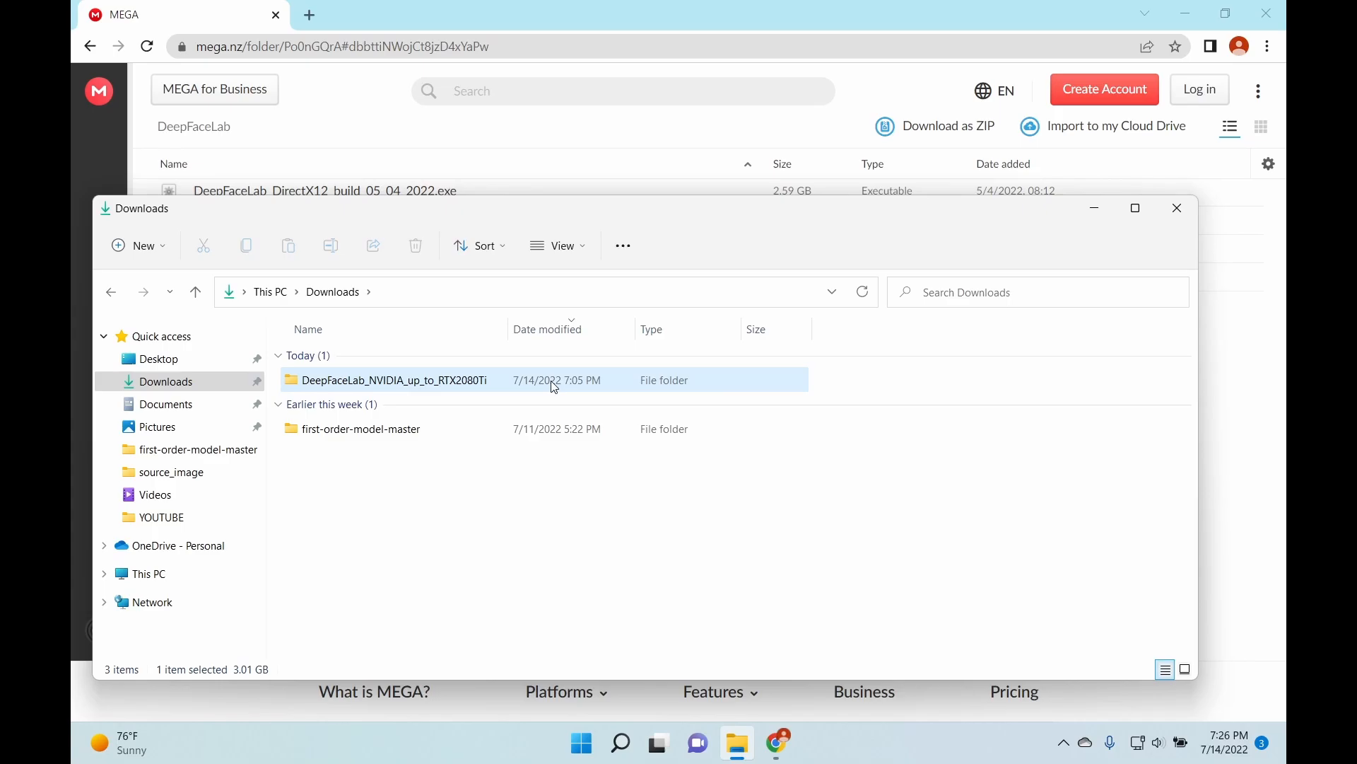
# Step: Open the extracted DeepFaceLab_NVIDIA_up_to_RTX2080Ti folder and collapse the Quick access group
pyautogui.doubleClick(554, 387)
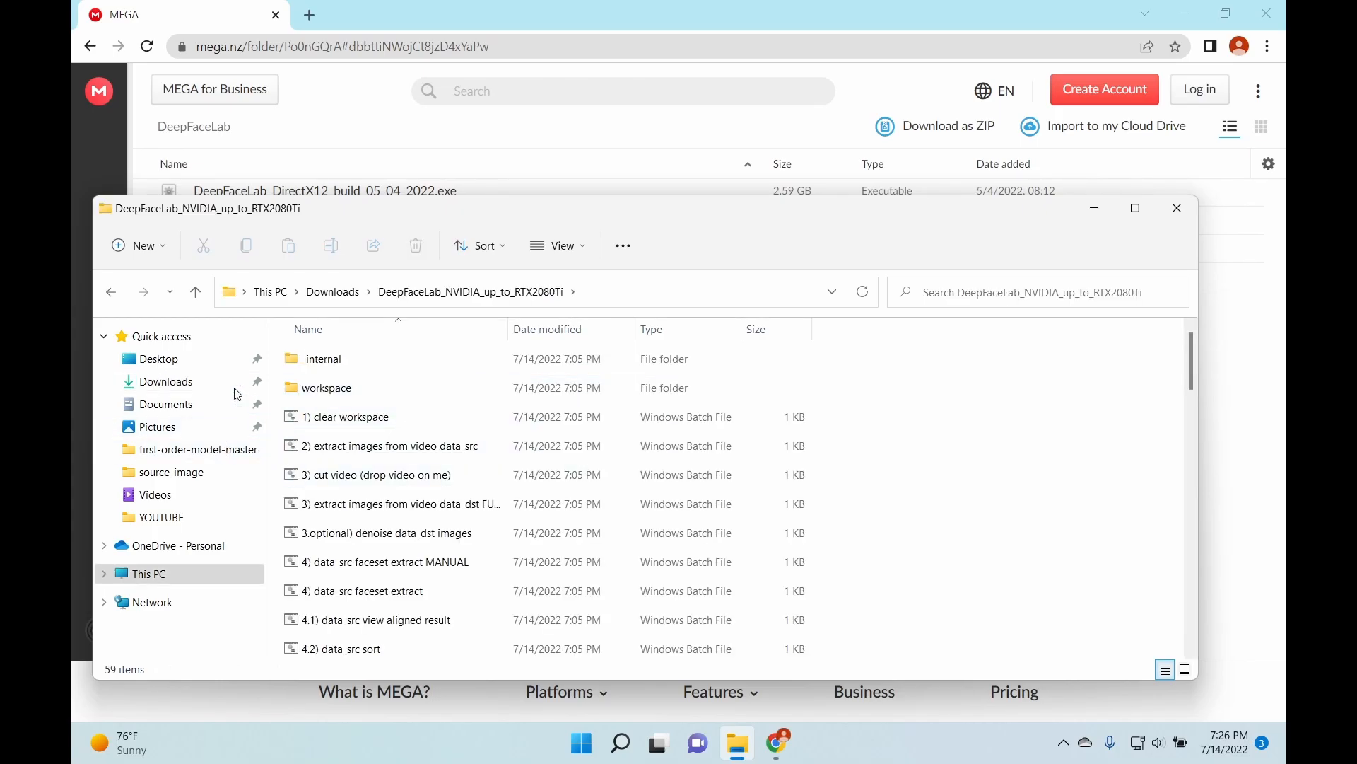
pyautogui.click(104, 336)
pyautogui.scroll(-2, 438, 389)
pyautogui.scroll(3, 418, 389)
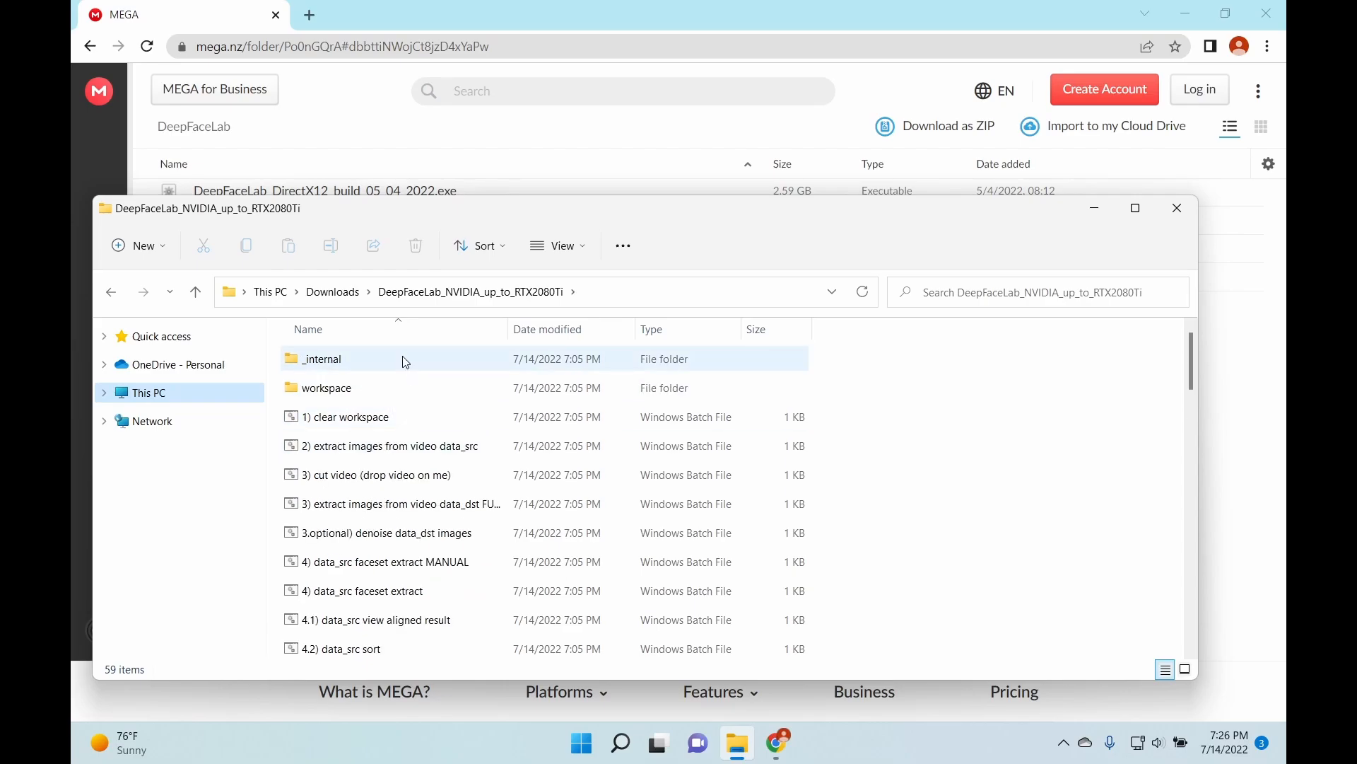
# Step: Examine the contents of the _internal folder and return to the main DeepFaceLab folder
pyautogui.doubleClick(405, 362)
pyautogui.scroll(-2, 382, 410)
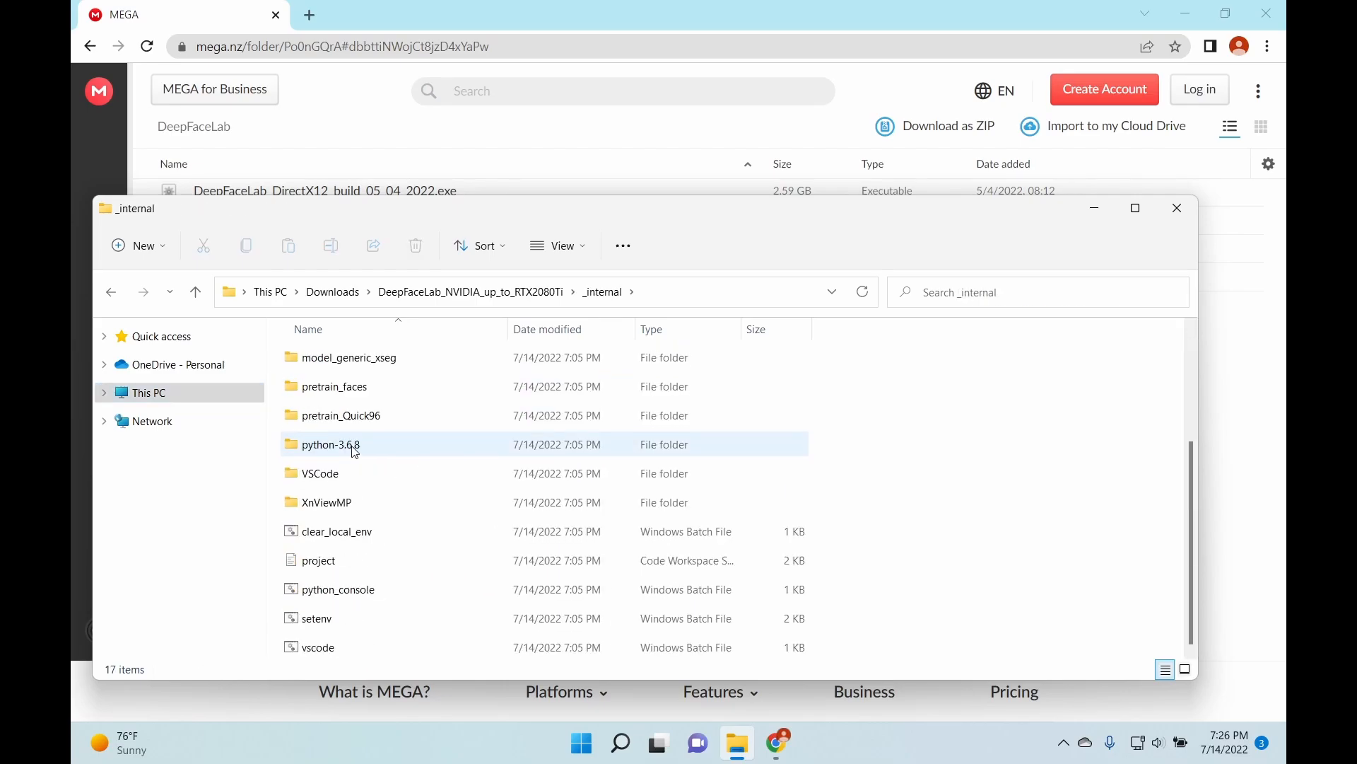
pyautogui.scroll(2, 363, 440)
pyautogui.scroll(-2, 354, 438)
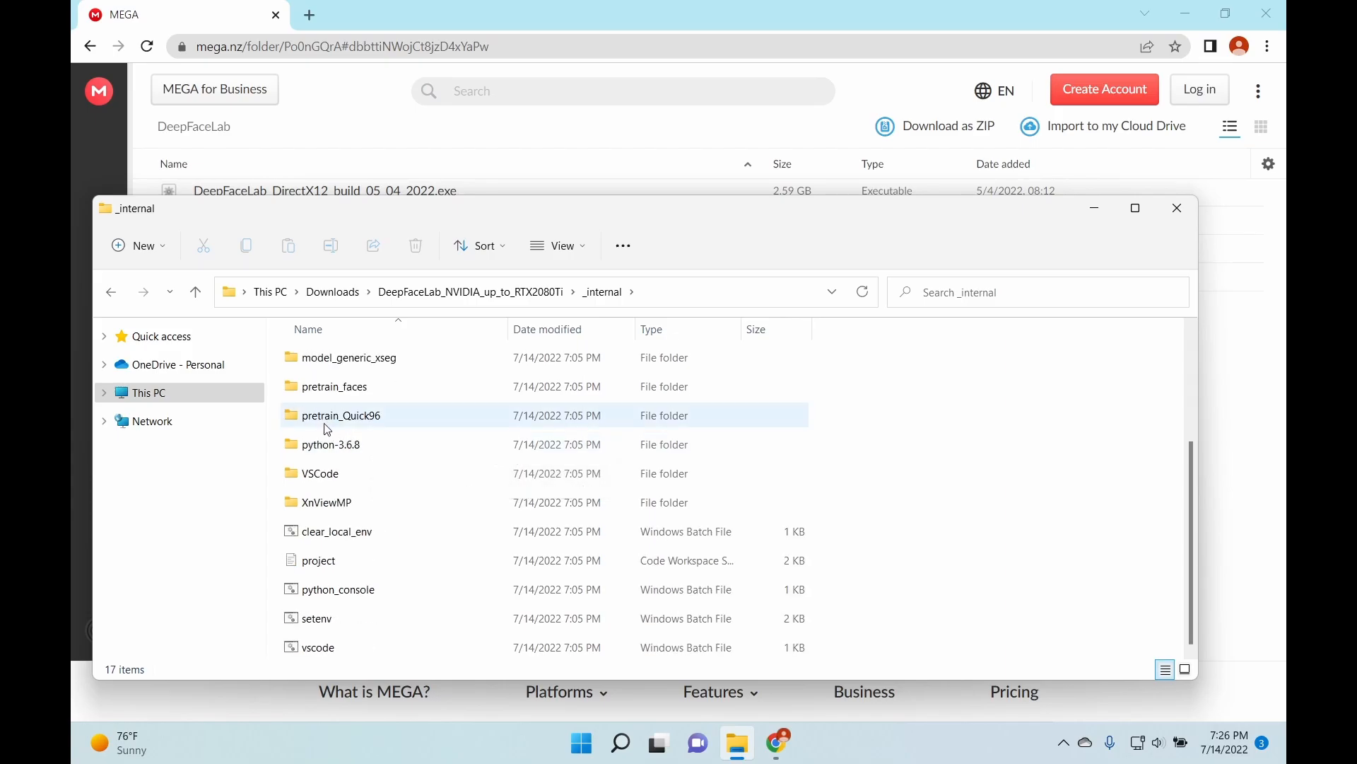
pyautogui.click(113, 296)
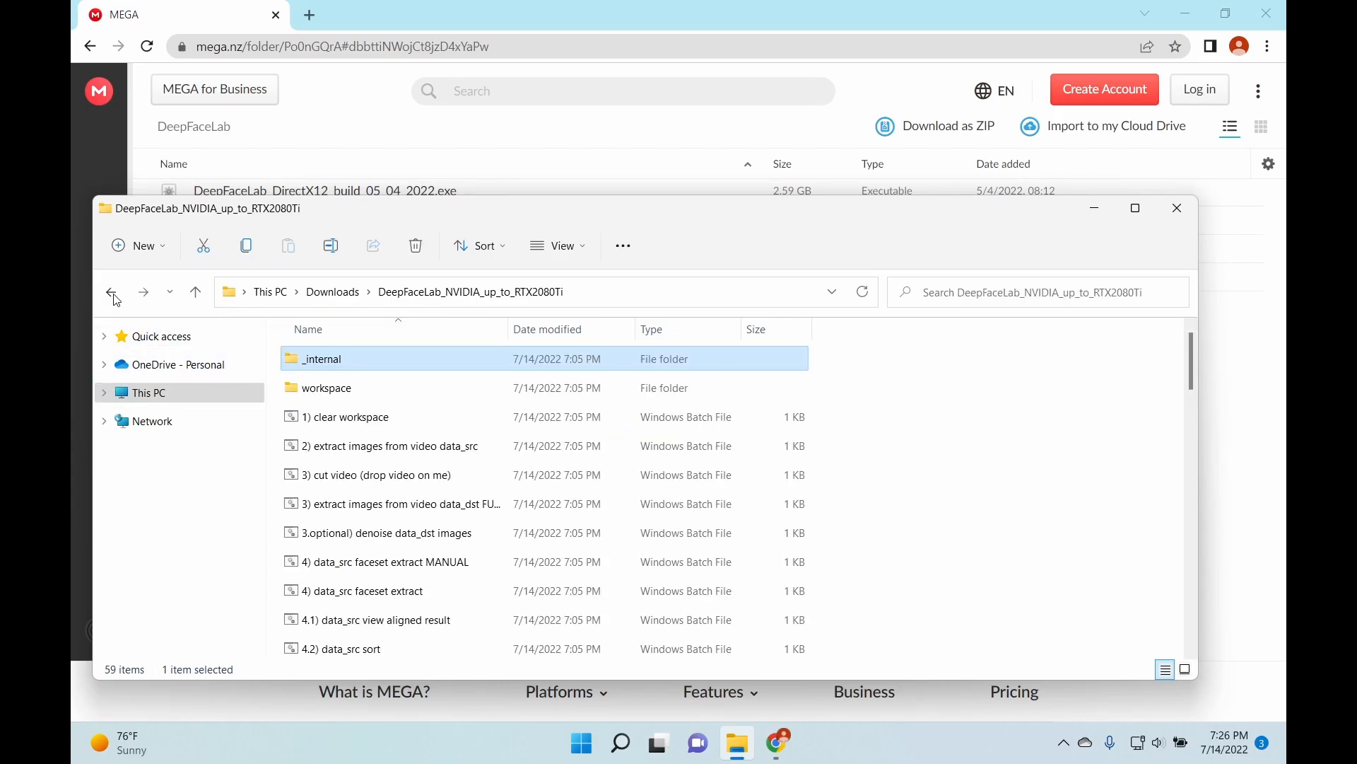
# Step: Open the workspace folder and preview the data_src and data_dst videos, closing the player after each
pyautogui.doubleClick(422, 390)
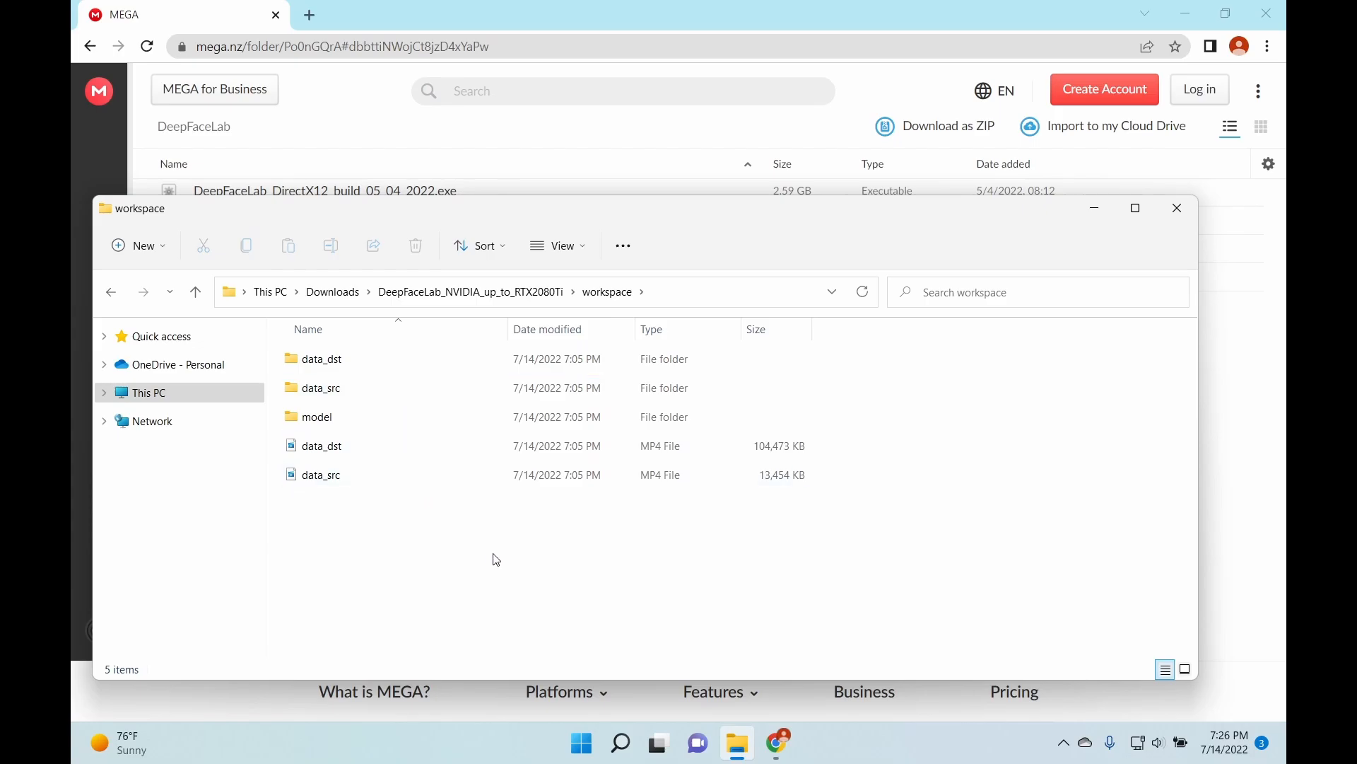
pyautogui.doubleClick(523, 476)
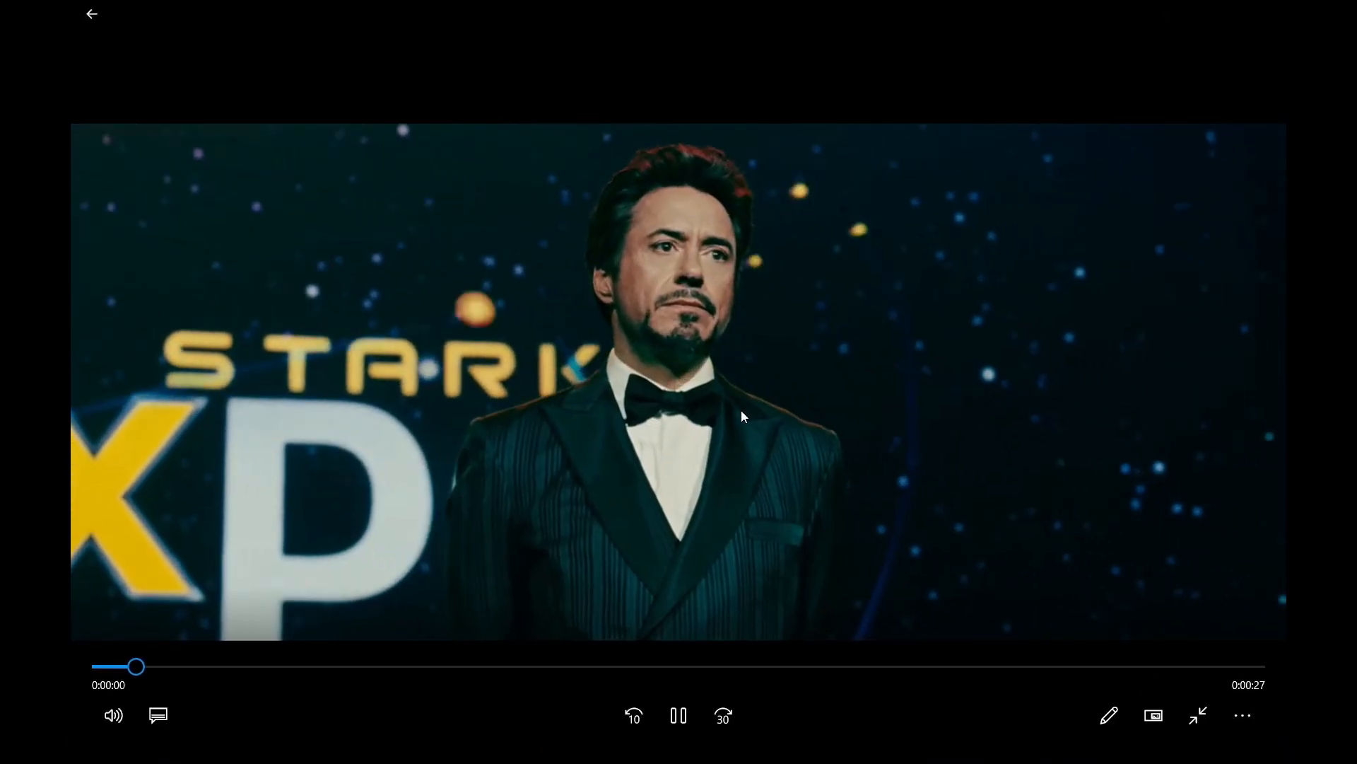
pyautogui.press('Escape')
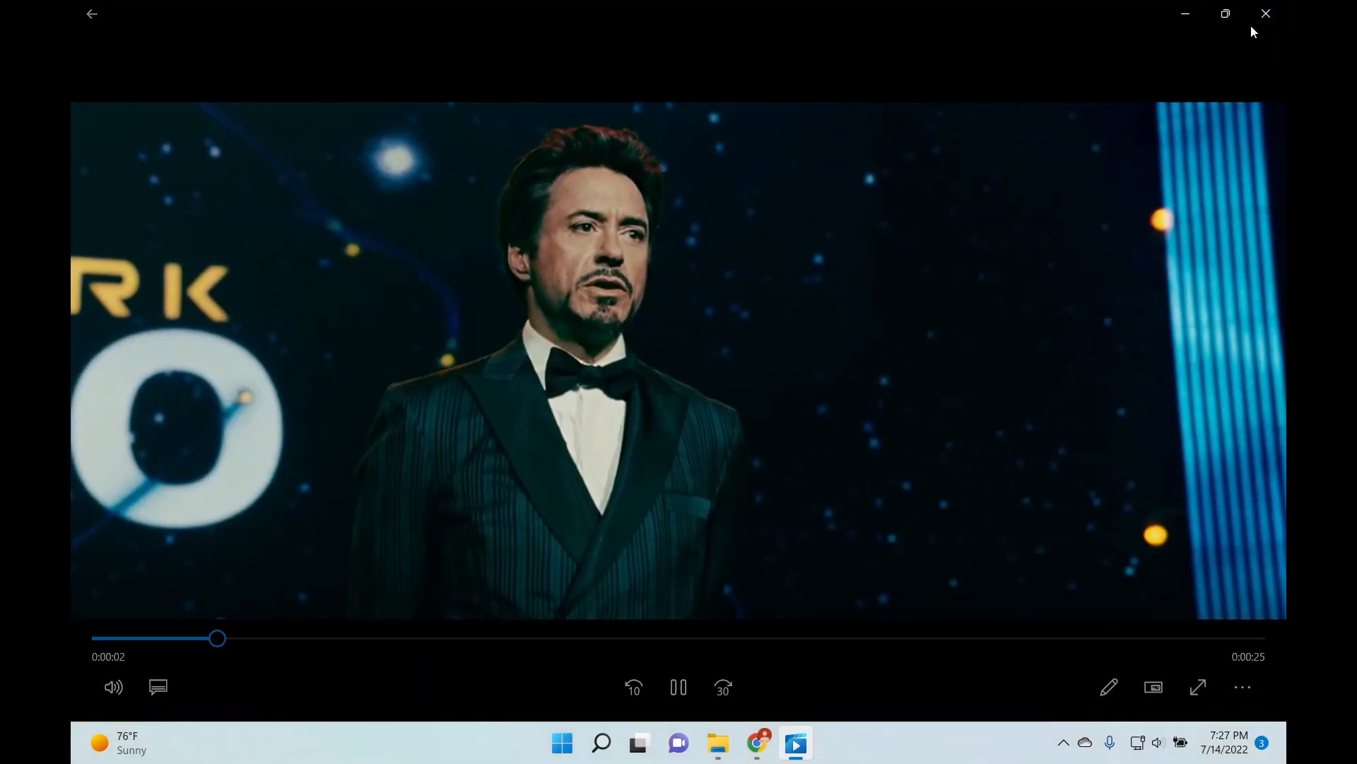
pyautogui.click(1256, 16)
pyautogui.doubleClick(550, 450)
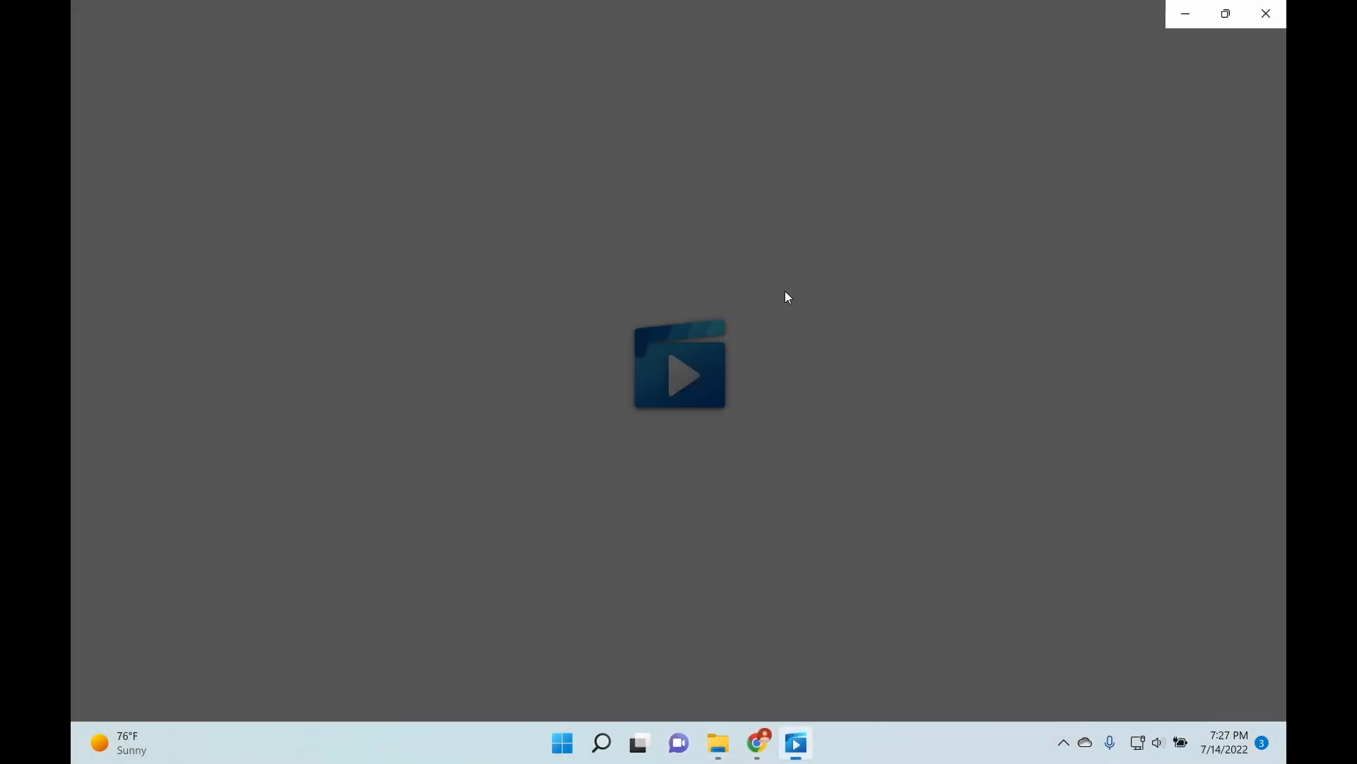
pyautogui.press('Escape')
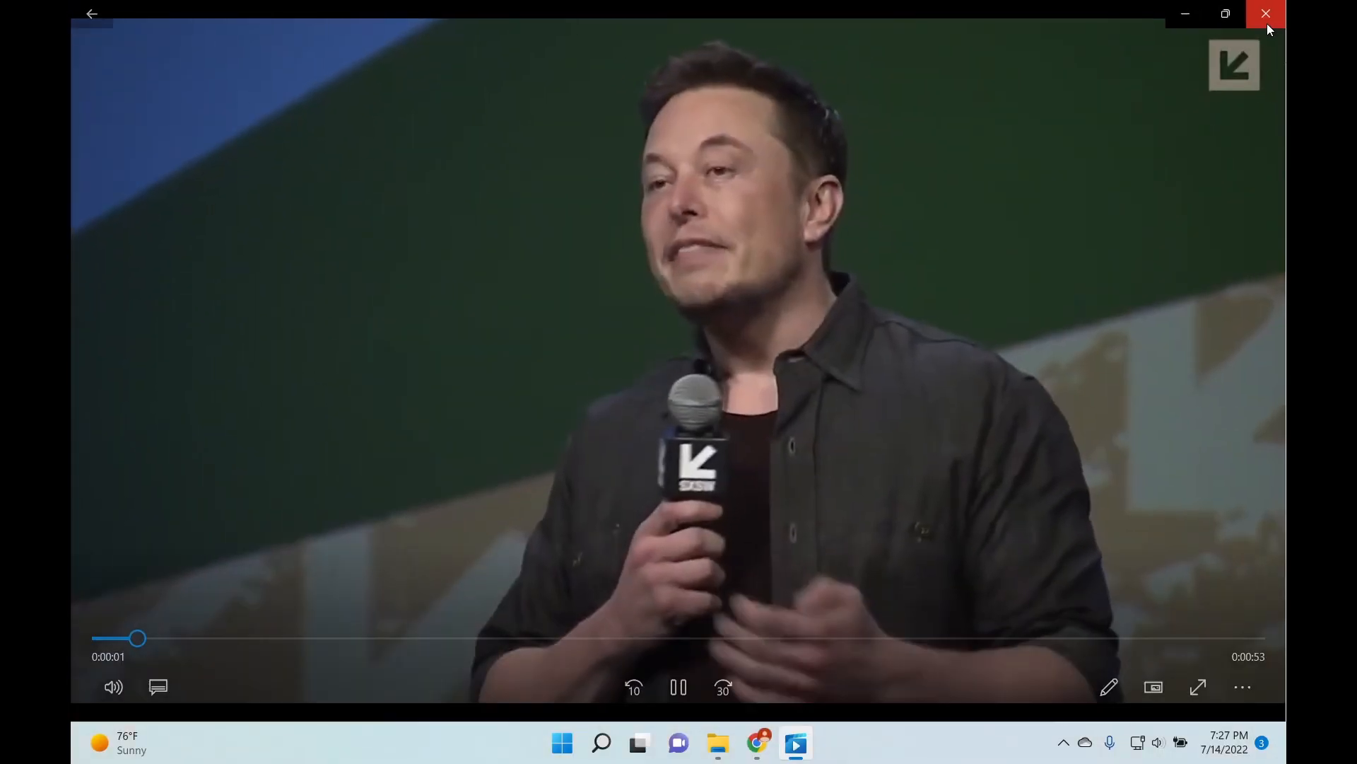
pyautogui.click(1265, 14)
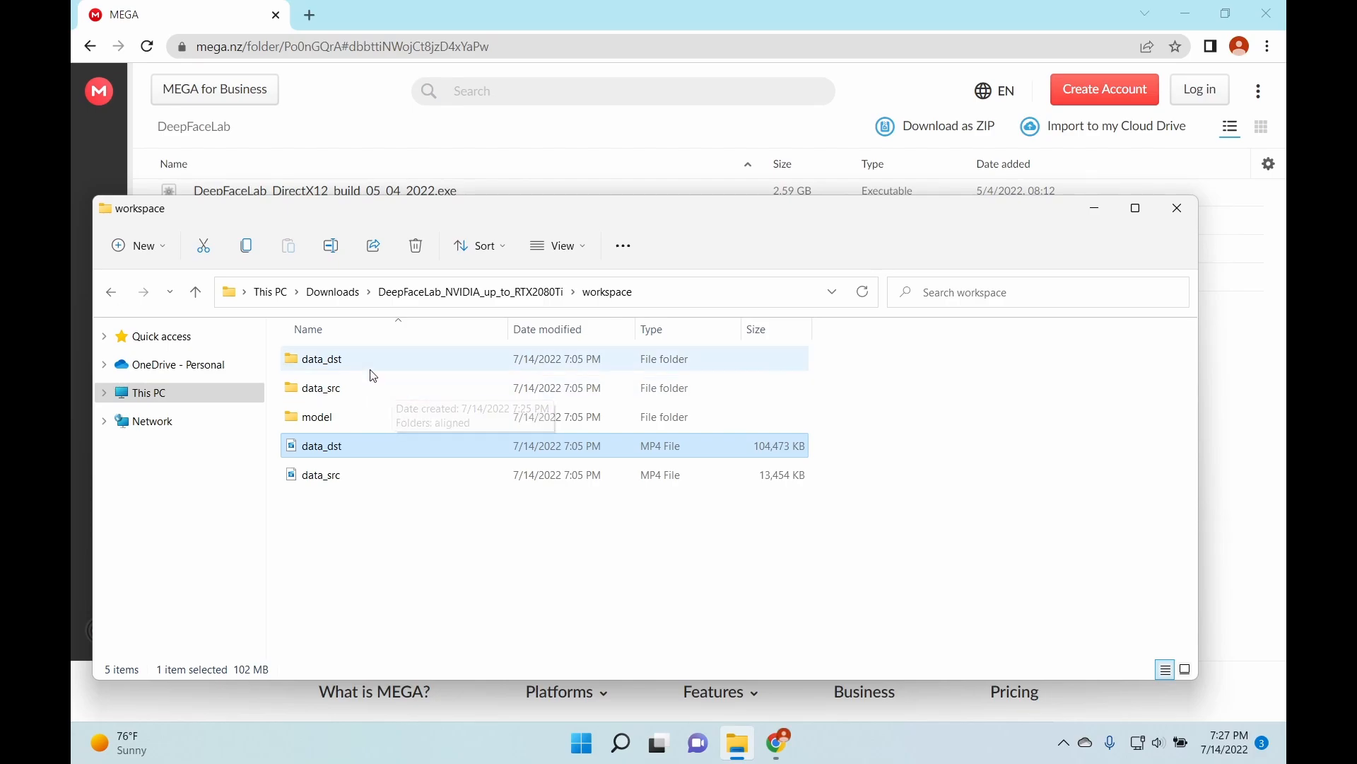
# Step: Go back to the main DeepFaceLab folder, check the workspace folder's contents once more, and return
pyautogui.click(463, 292)
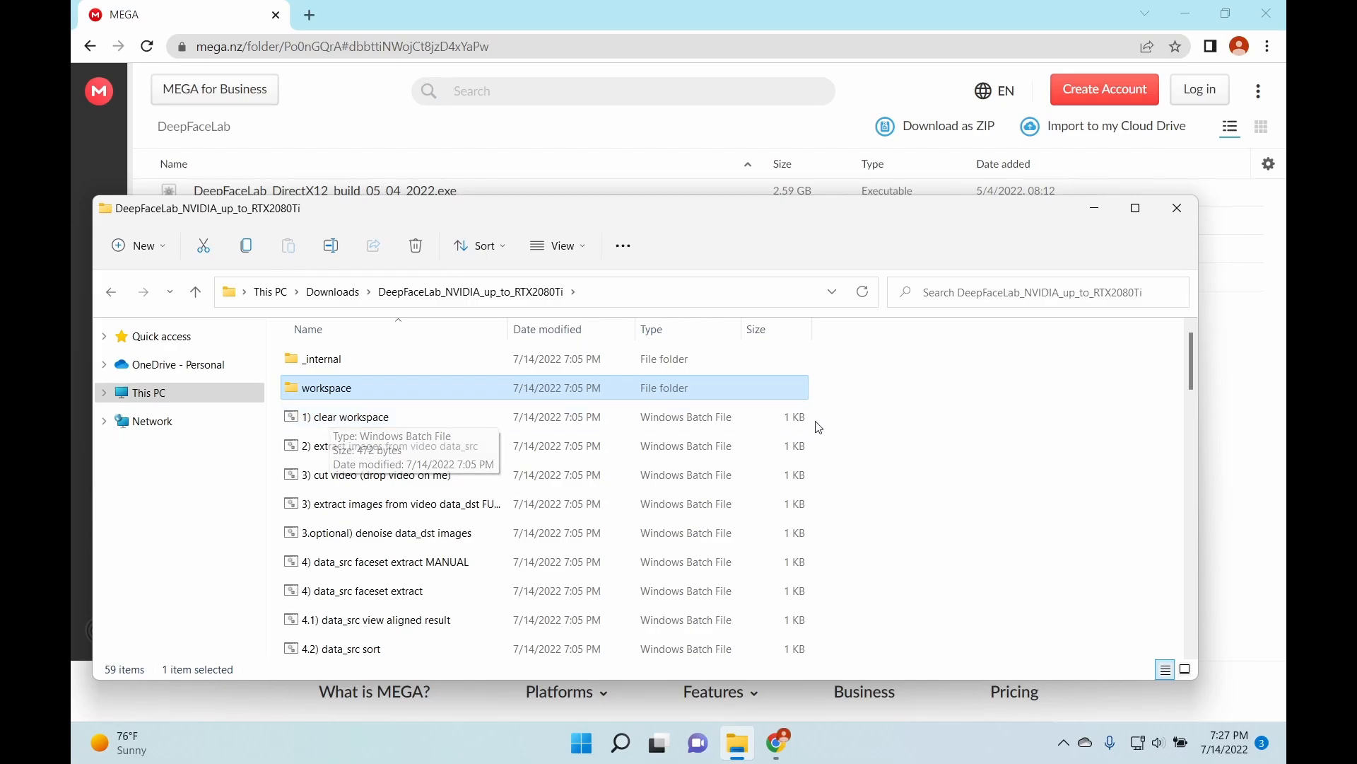
pyautogui.doubleClick(611, 390)
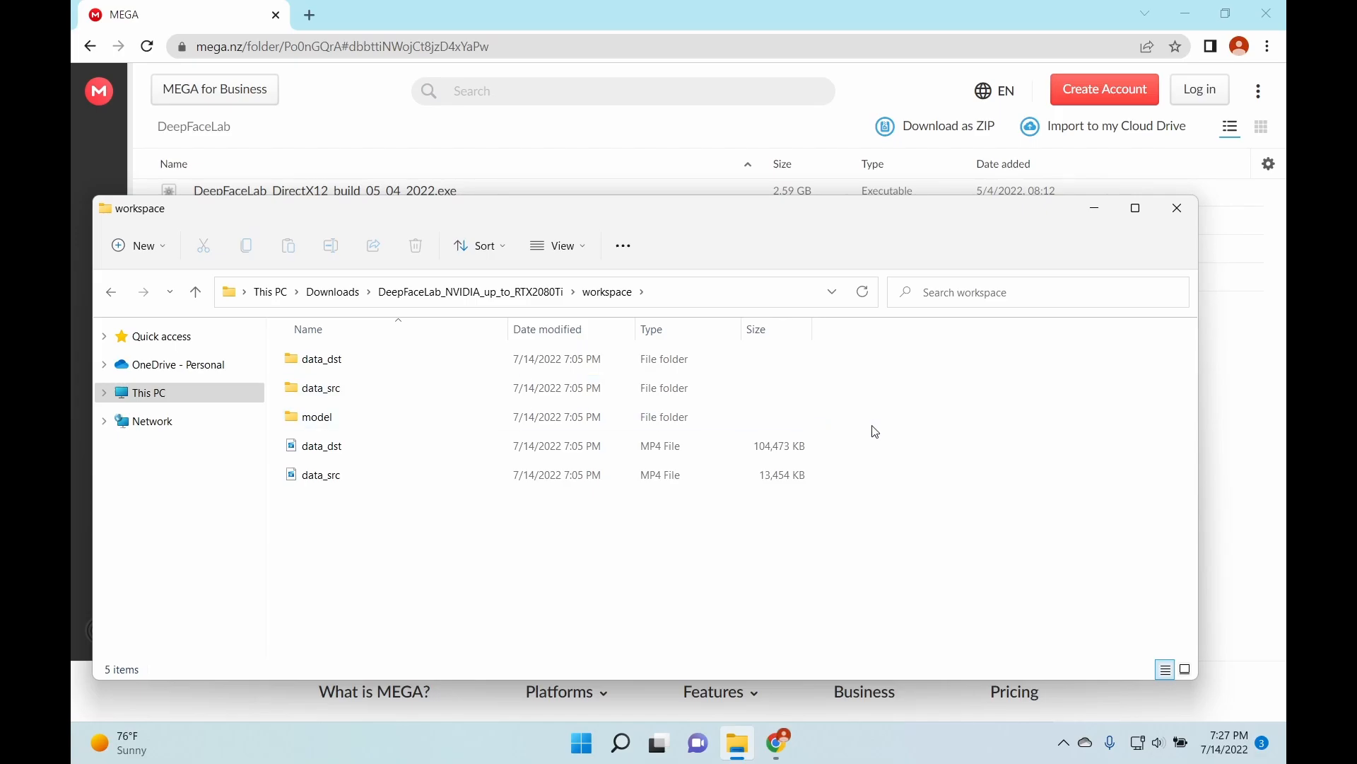
pyautogui.click(523, 296)
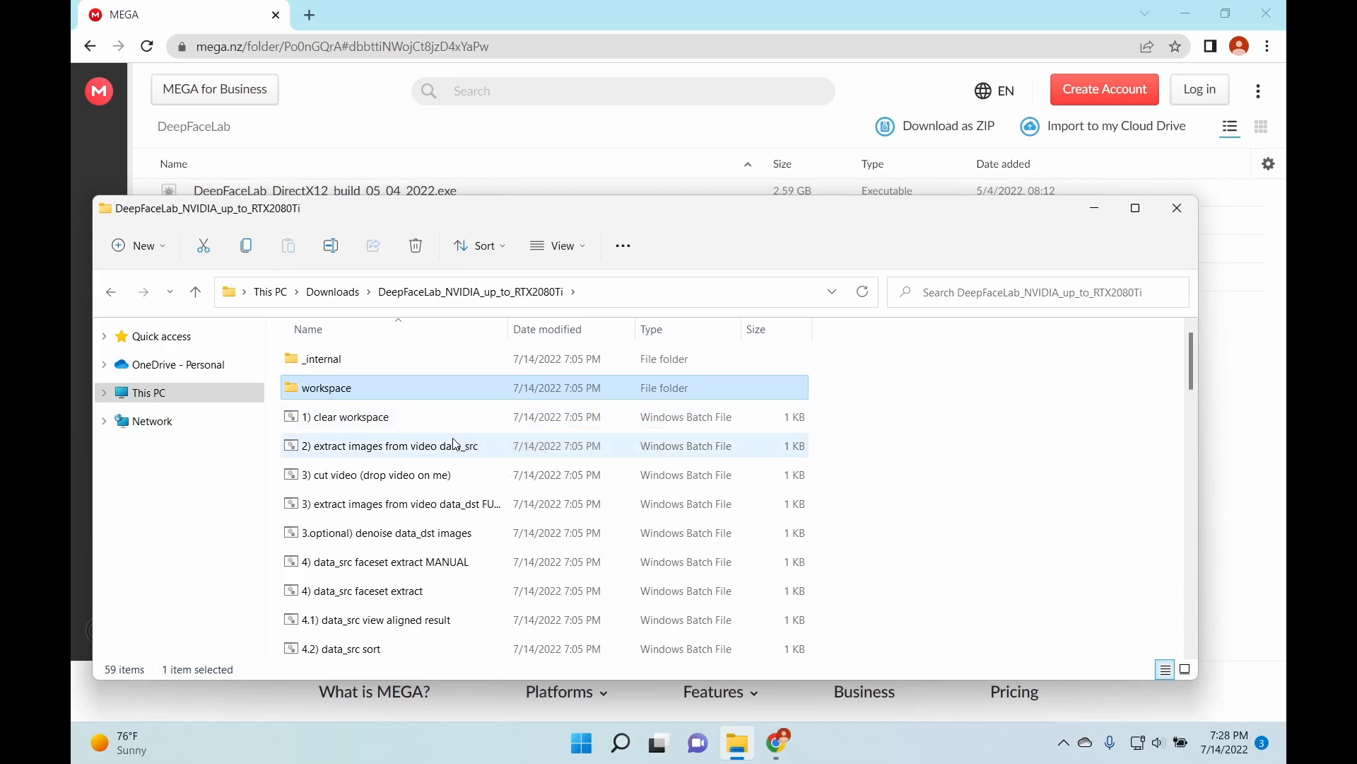
# Step: Run the "2) extract images from video data_src" batch file with the default FPS of 0 and png output format
pyautogui.doubleClick(342, 451)
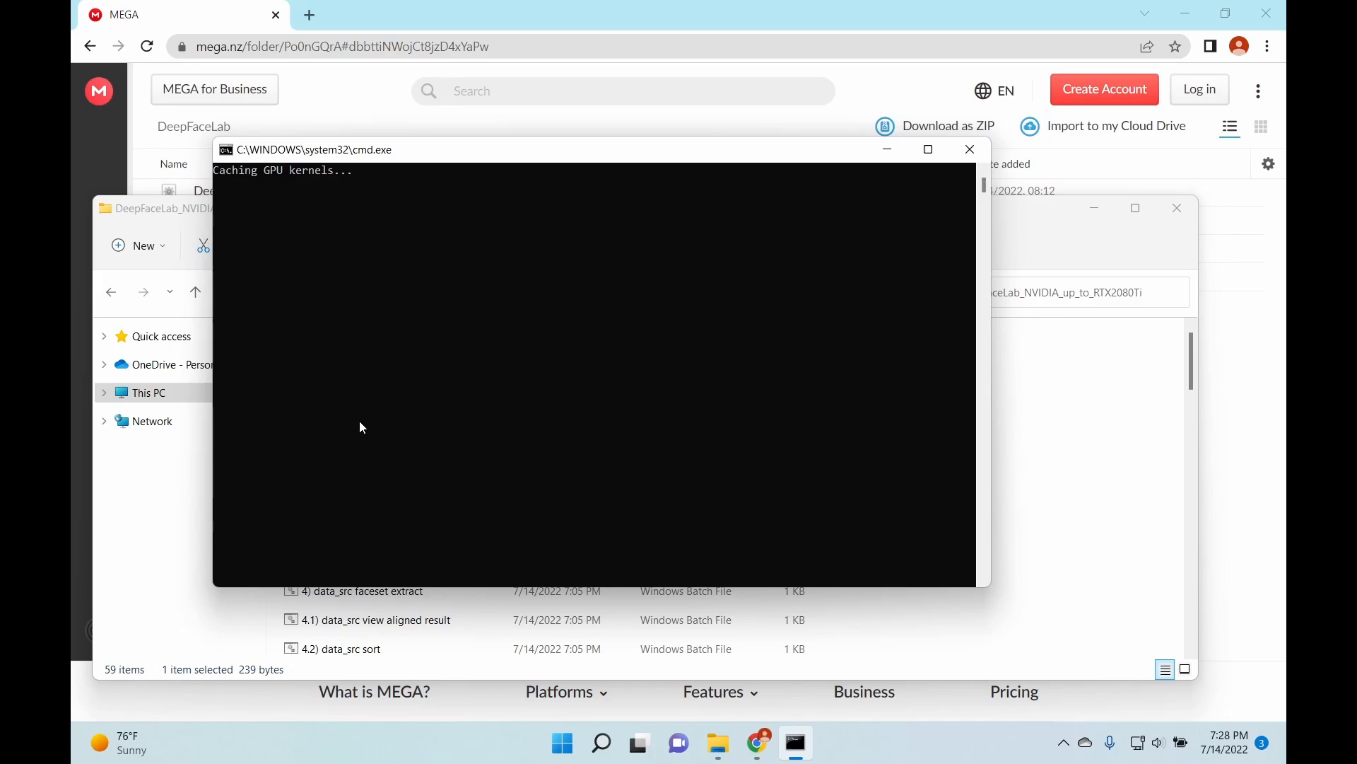
pyautogui.moveTo(388, 153); pyautogui.dragTo(626, 175)
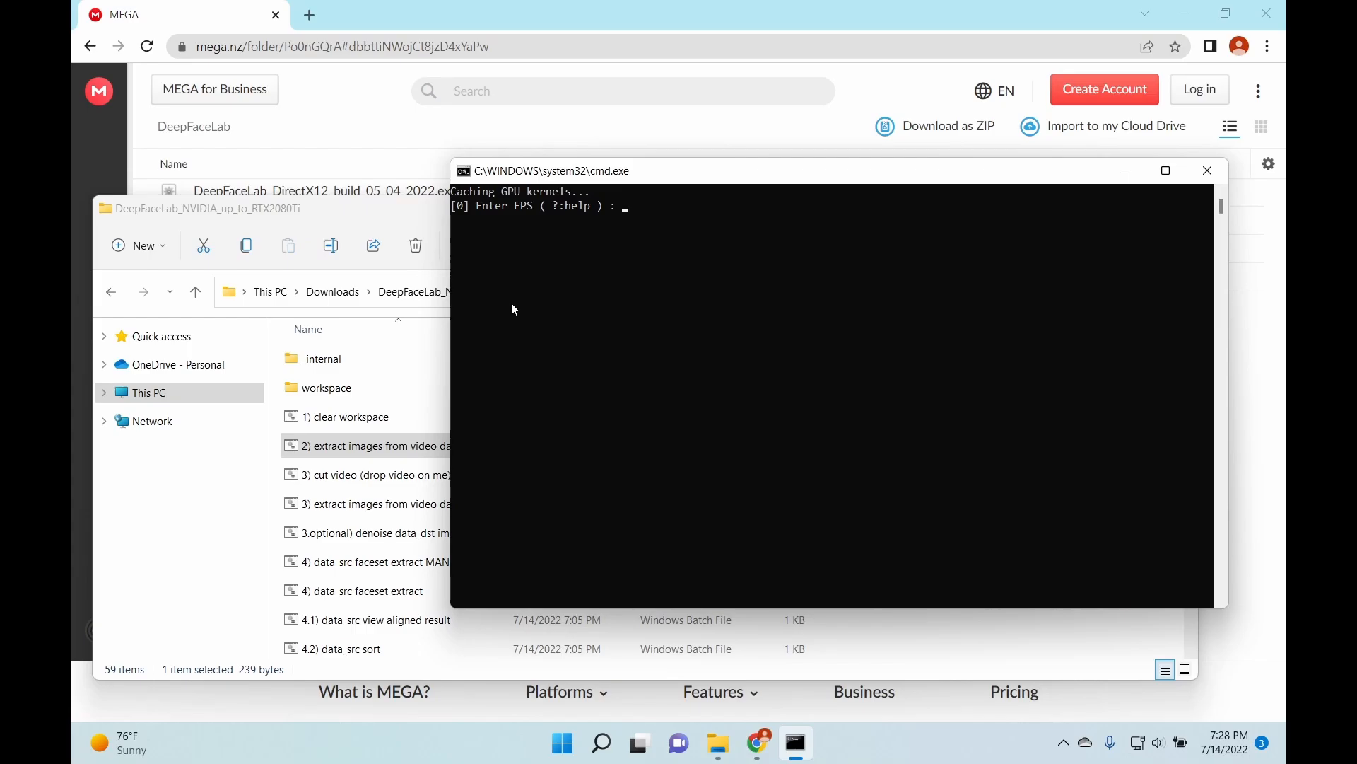
pyautogui.press('Return')
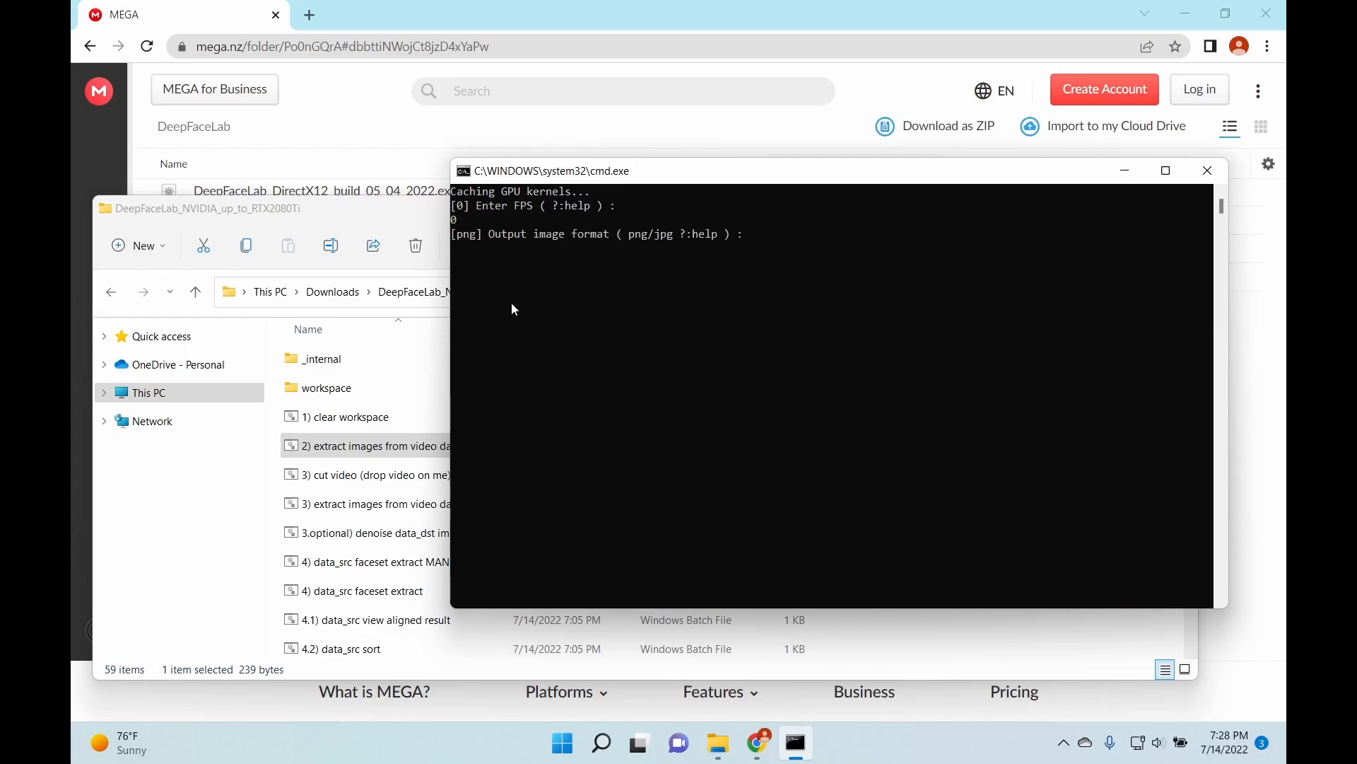
pyautogui.press('Return')
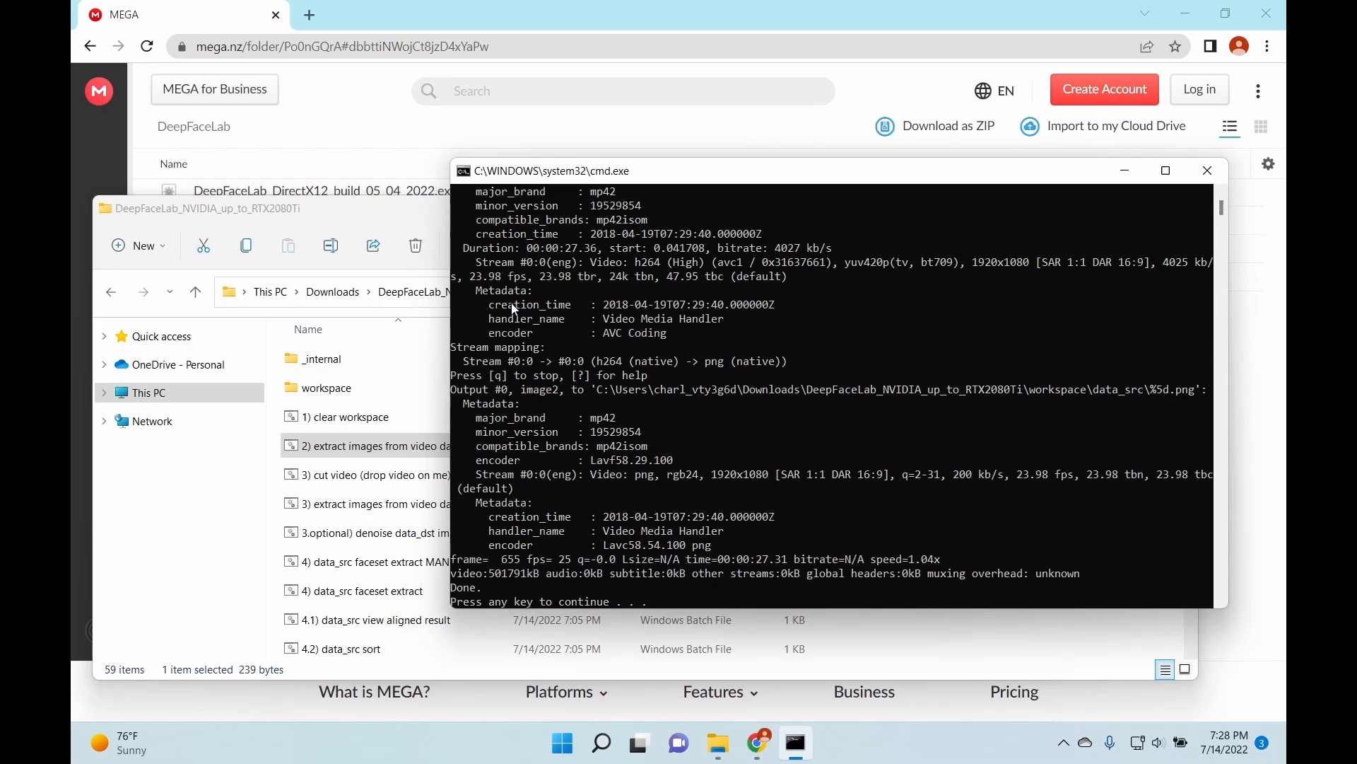
# Step: Run "4) data_src faceset extract" with GPU 0, face type wf, max faces 0, image size 512, Jpeg quality 90 and no debug images
pyautogui.press('Return')
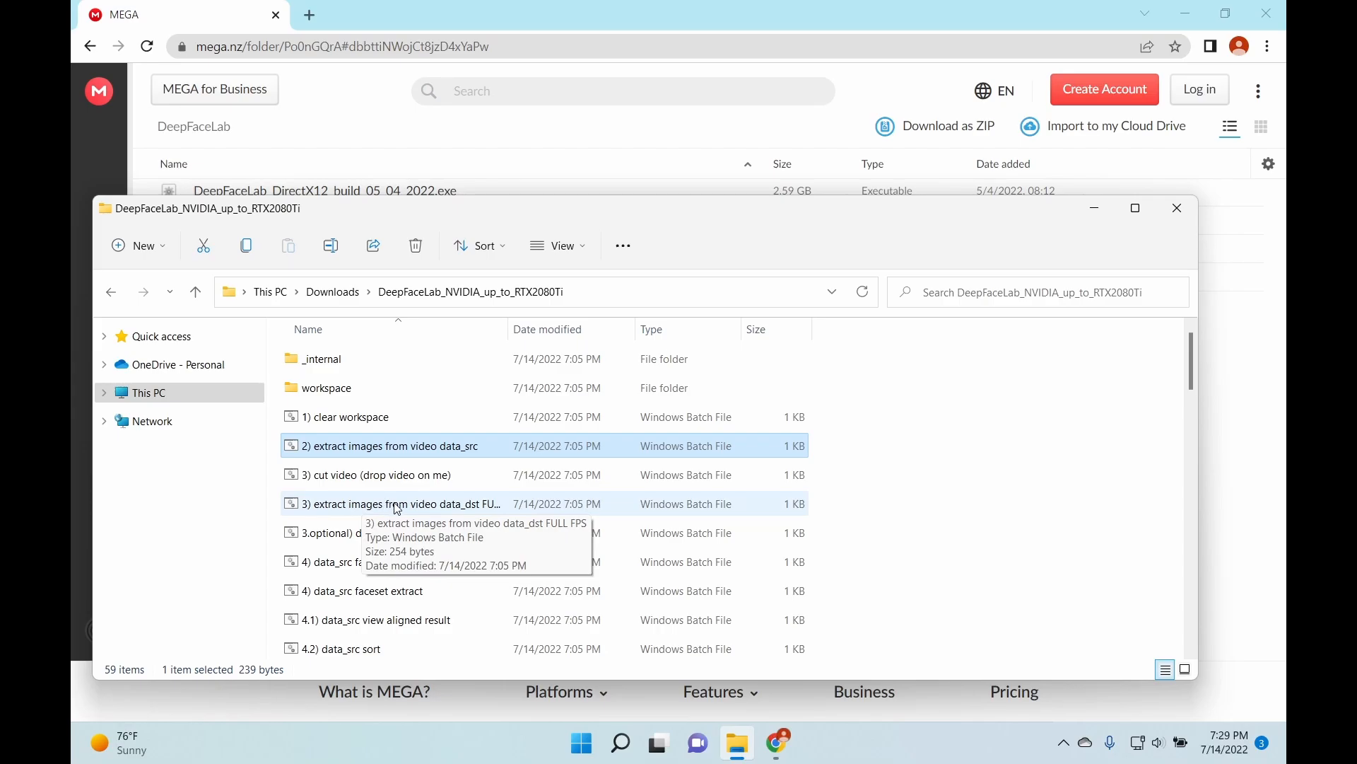
pyautogui.doubleClick(440, 589)
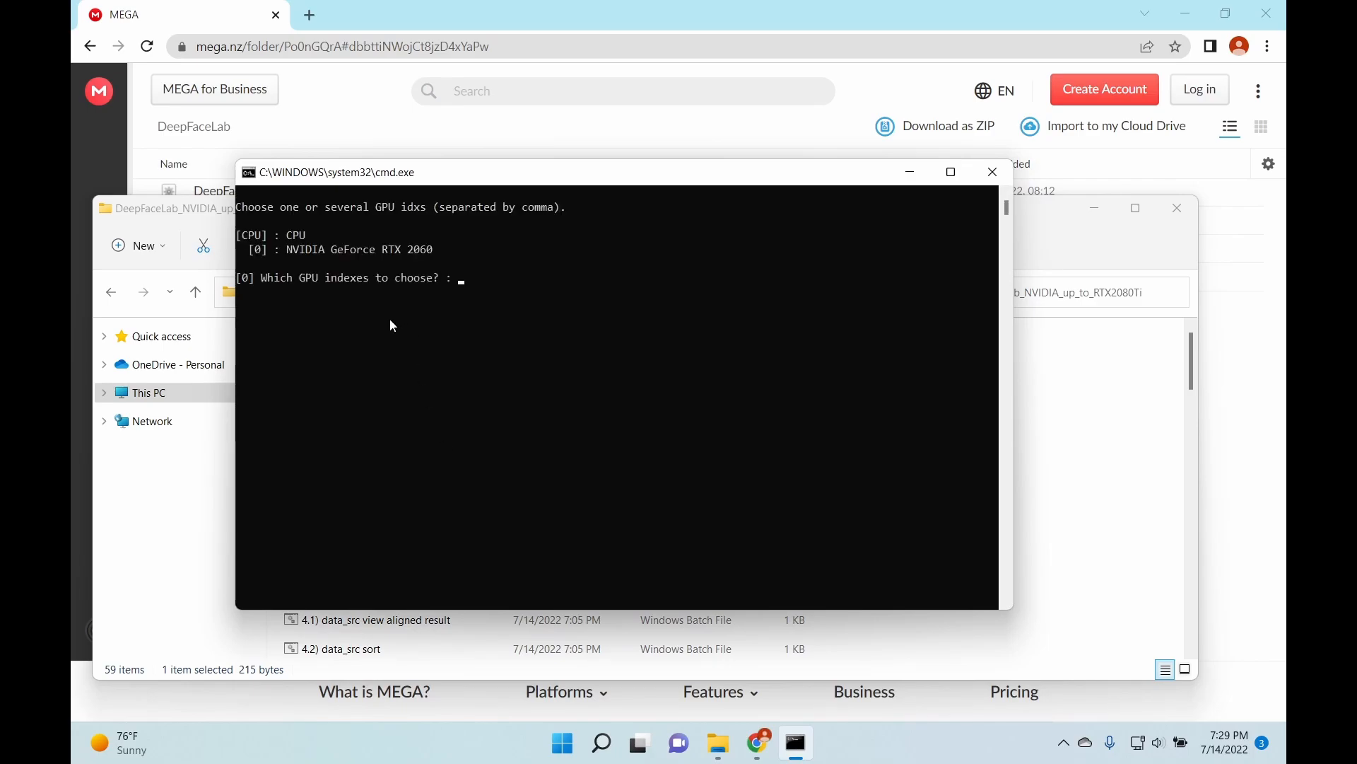
pyautogui.press('Return')
pyautogui.press('Return')
pyautogui.press('Return')
pyautogui.press('Return')
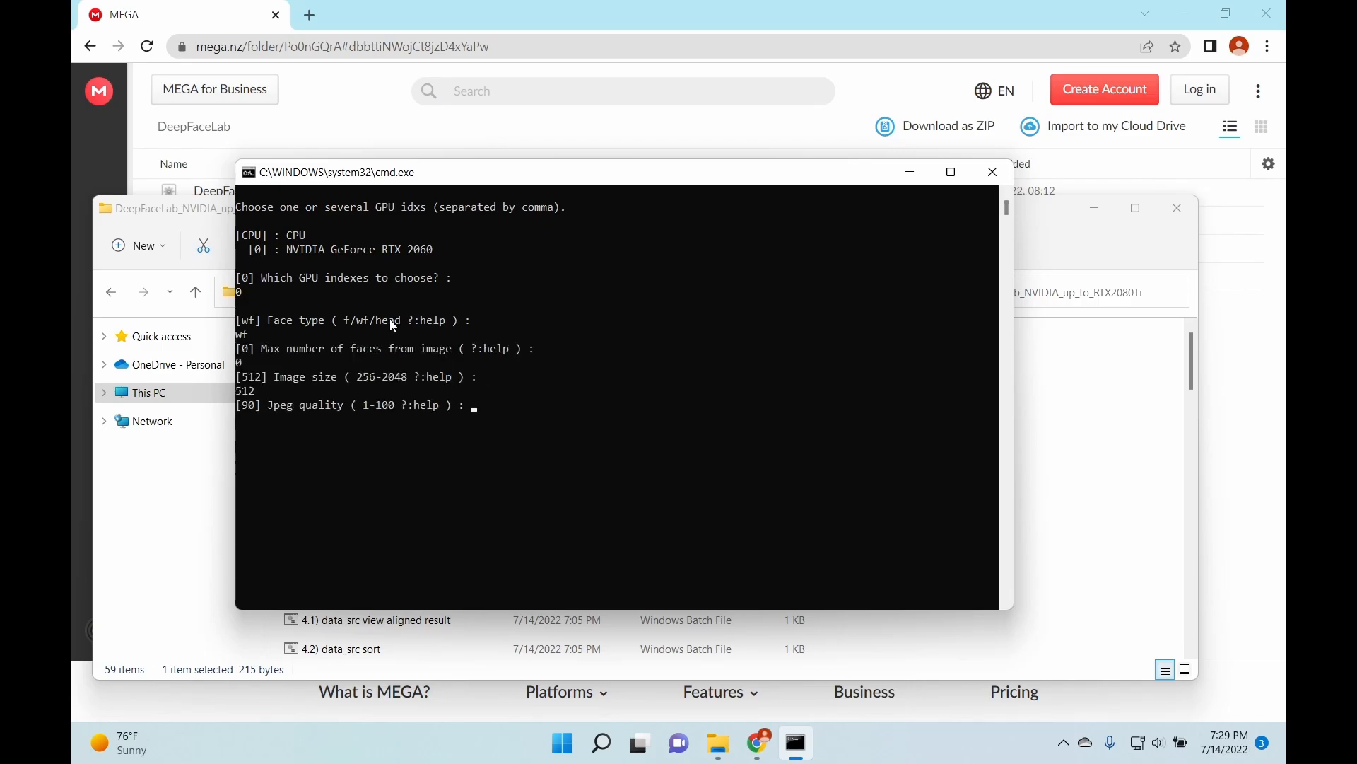
pyautogui.press('Return')
pyautogui.press('Return')
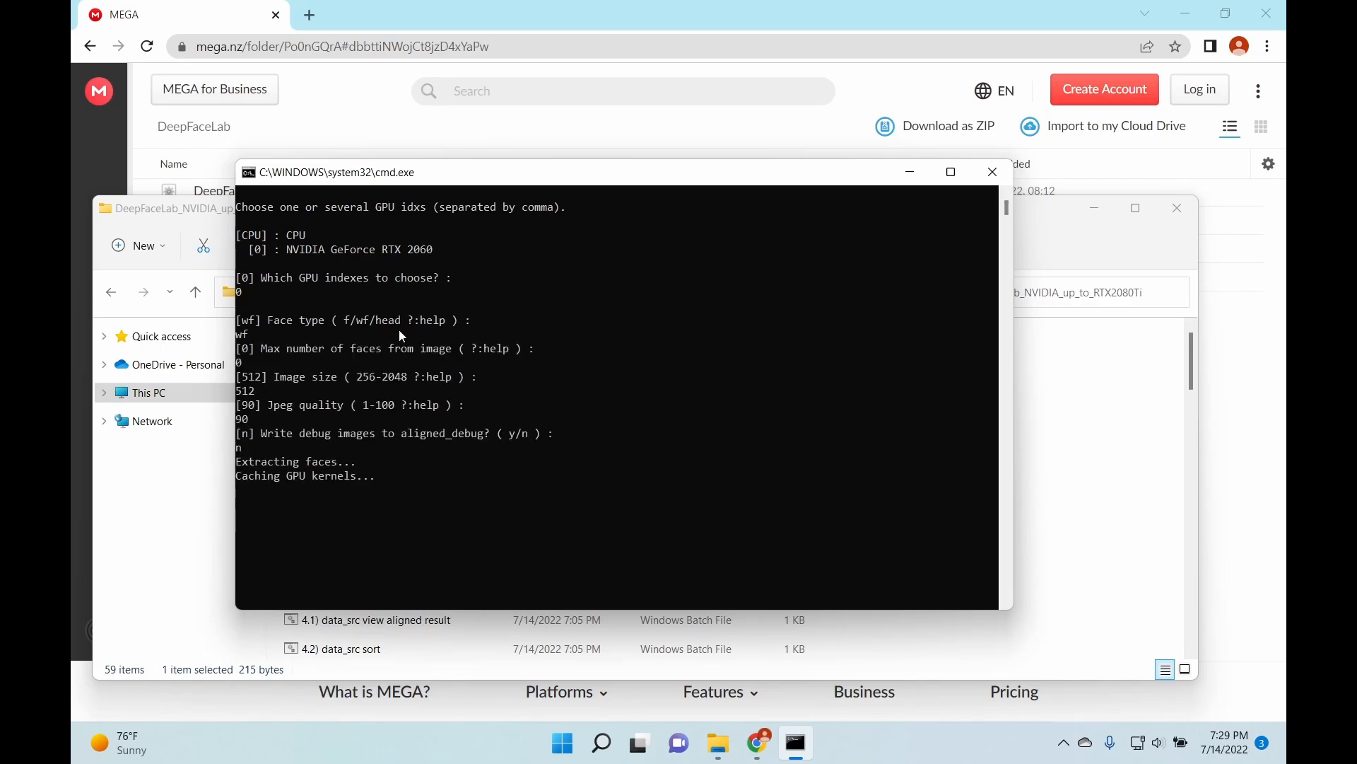
pyautogui.moveTo(422, 181); pyautogui.dragTo(681, 177)
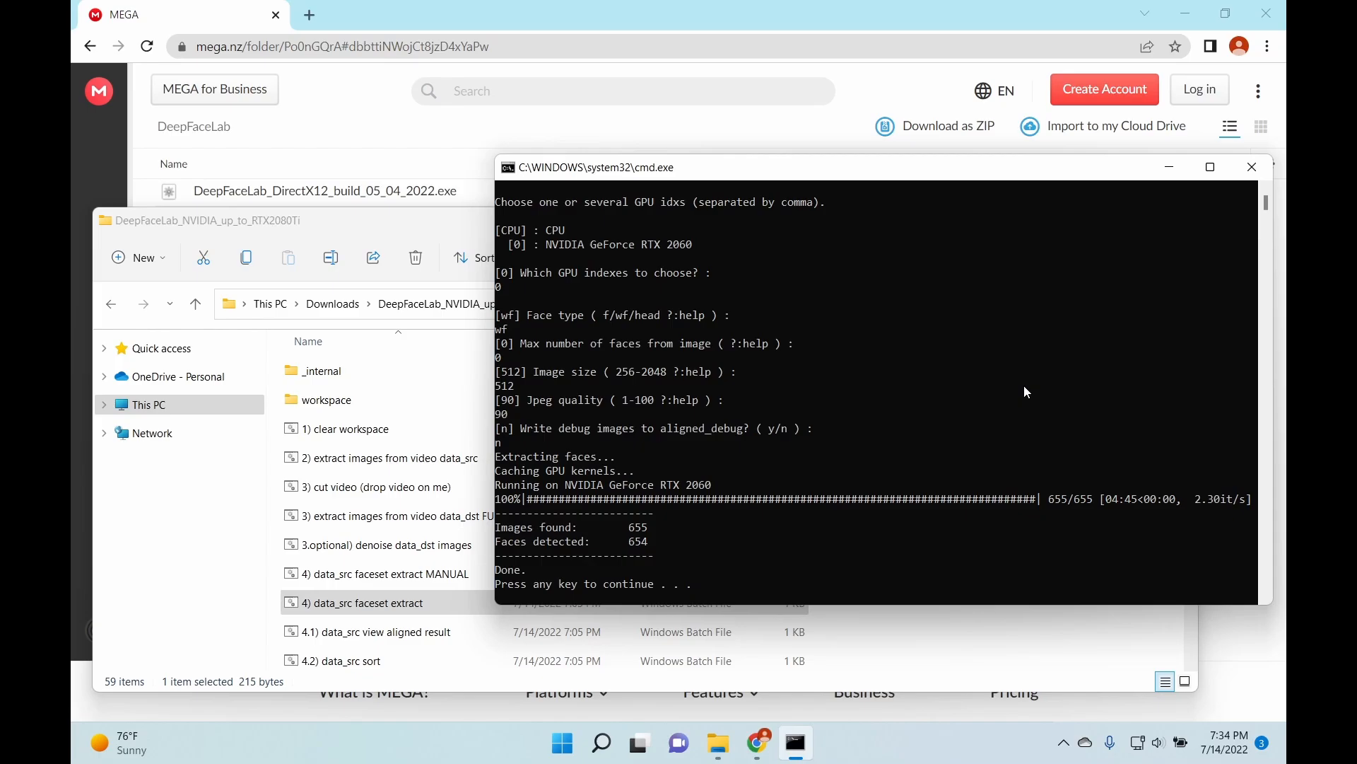
pyautogui.press('Return')
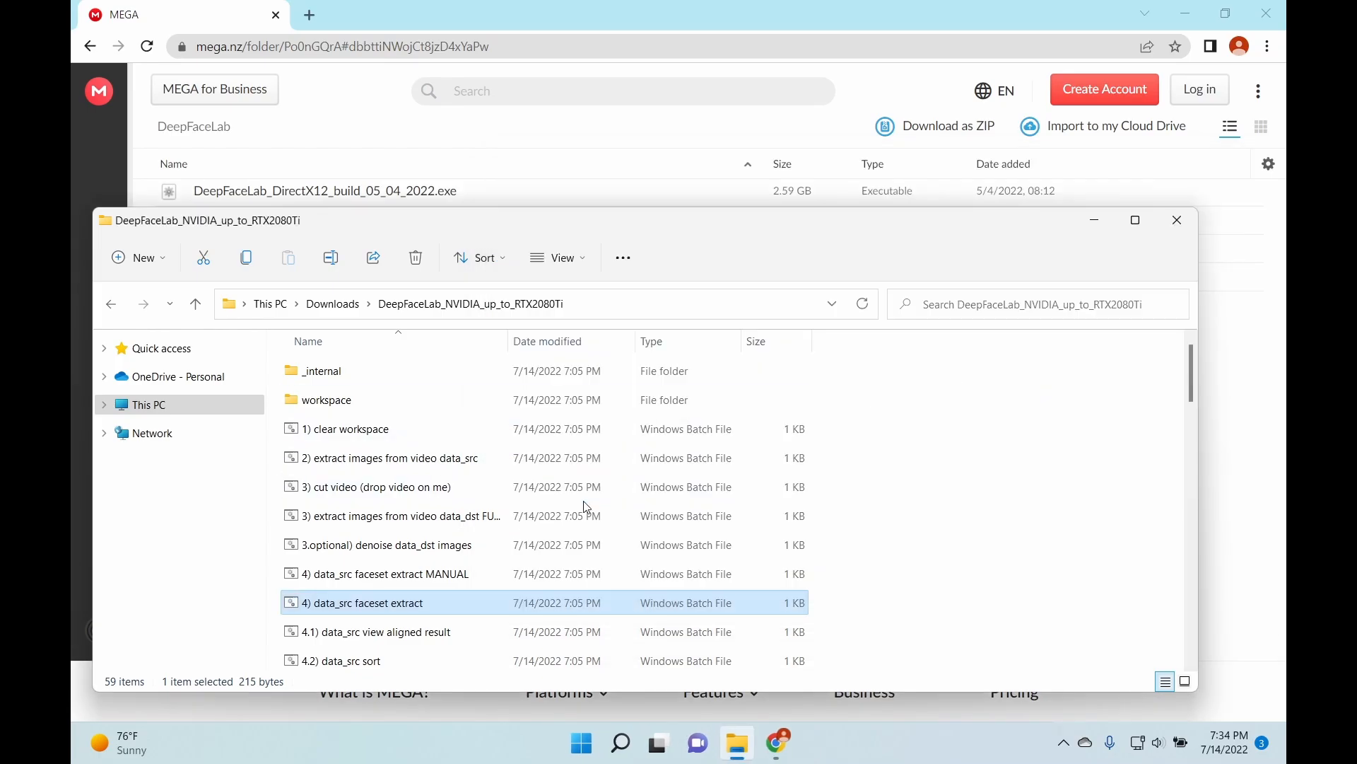
# Step: Open the data_src folder inside workspace and look through the frames extracted from the source video
pyautogui.doubleClick(403, 409)
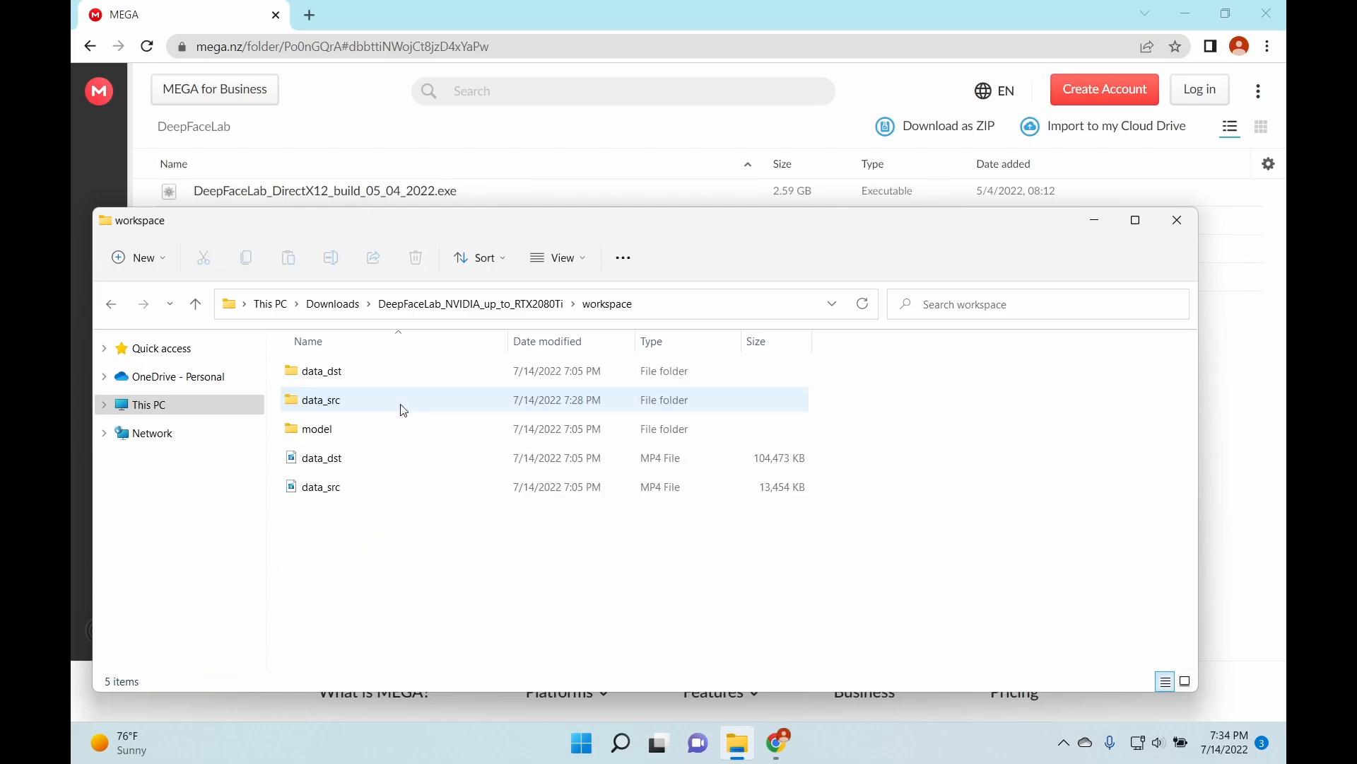
pyautogui.doubleClick(464, 406)
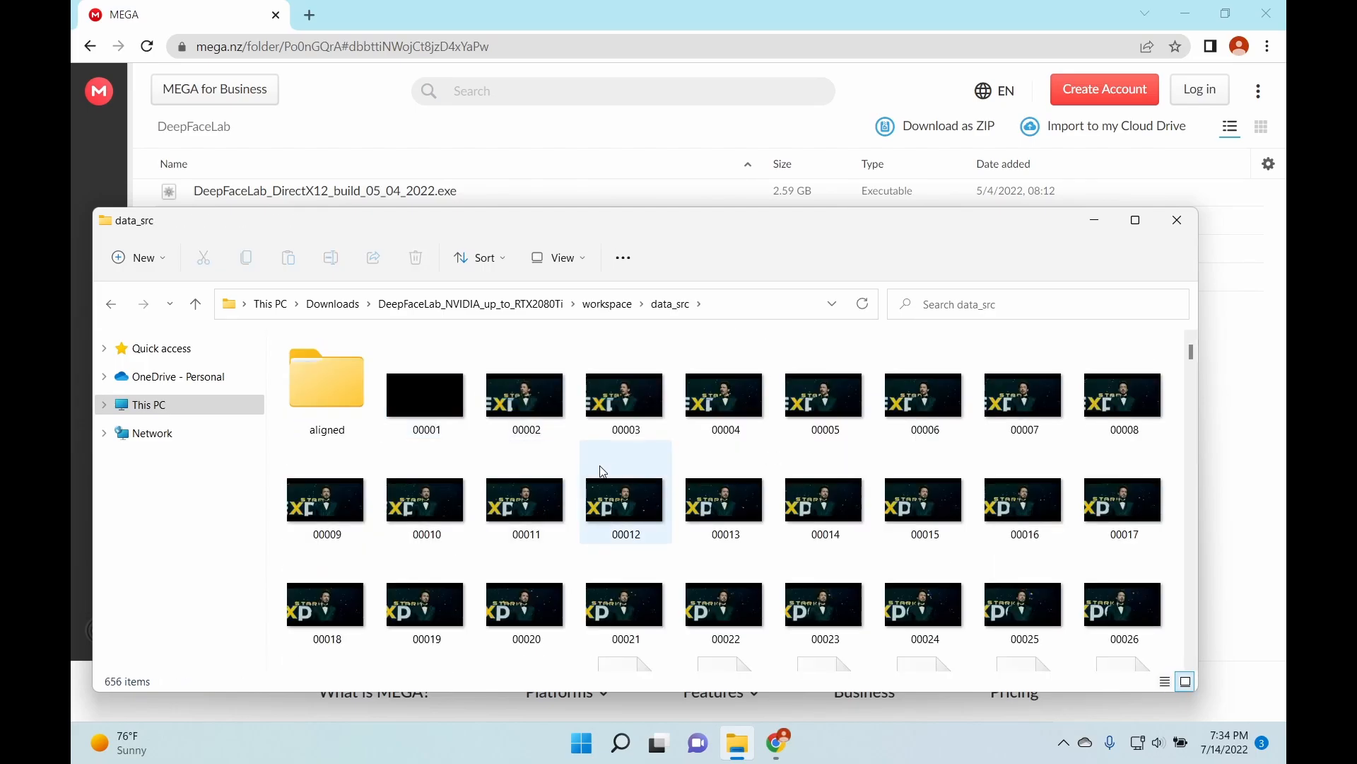
pyautogui.scroll(-10, 545, 587)
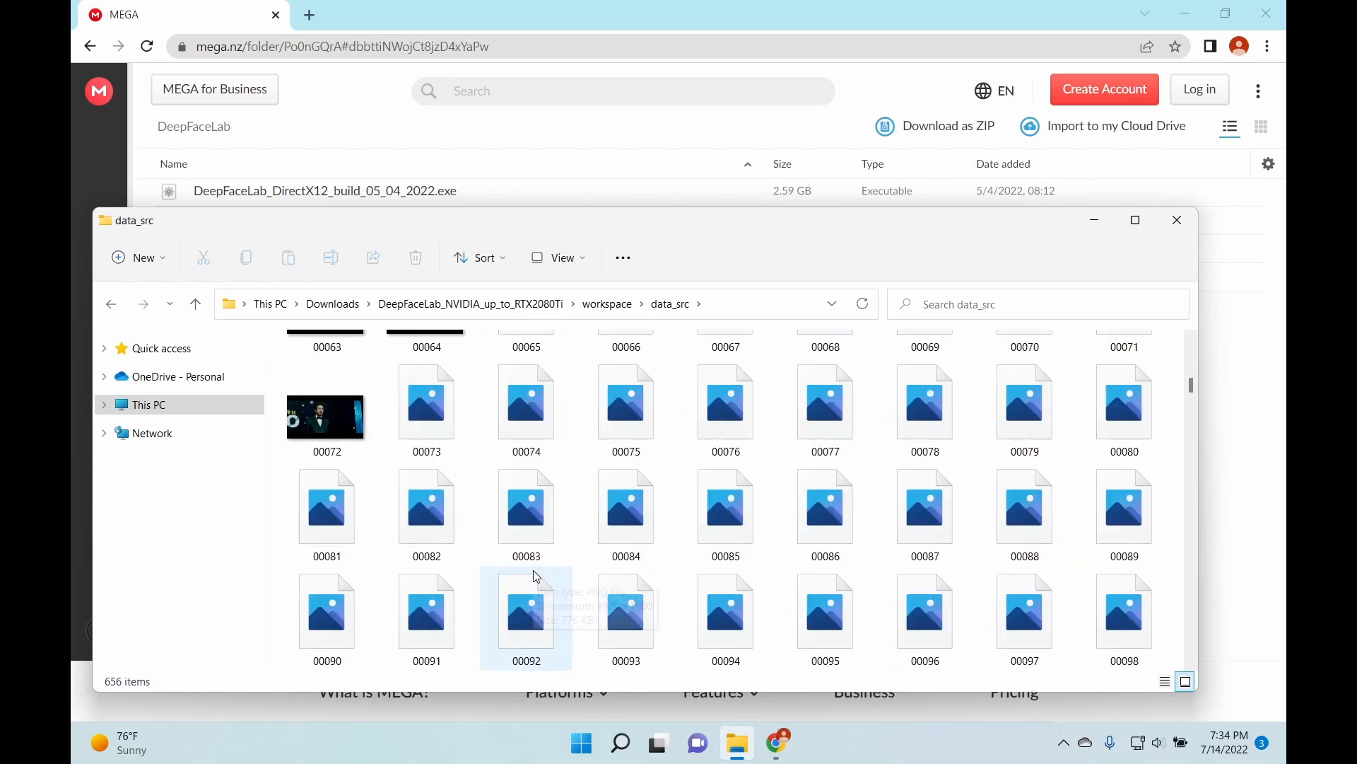
pyautogui.scroll(-15, 533, 576)
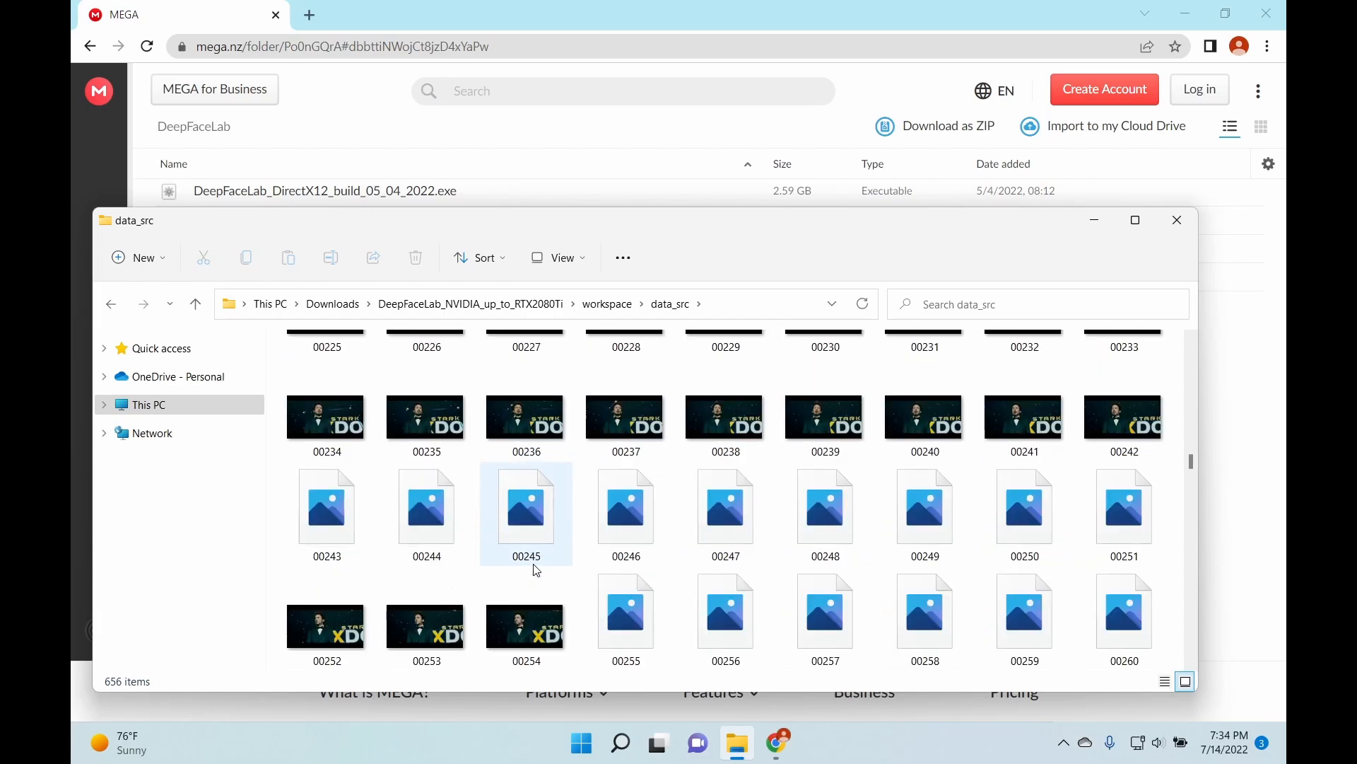
pyautogui.scroll(5, 533, 576)
pyautogui.scroll(20, 536, 582)
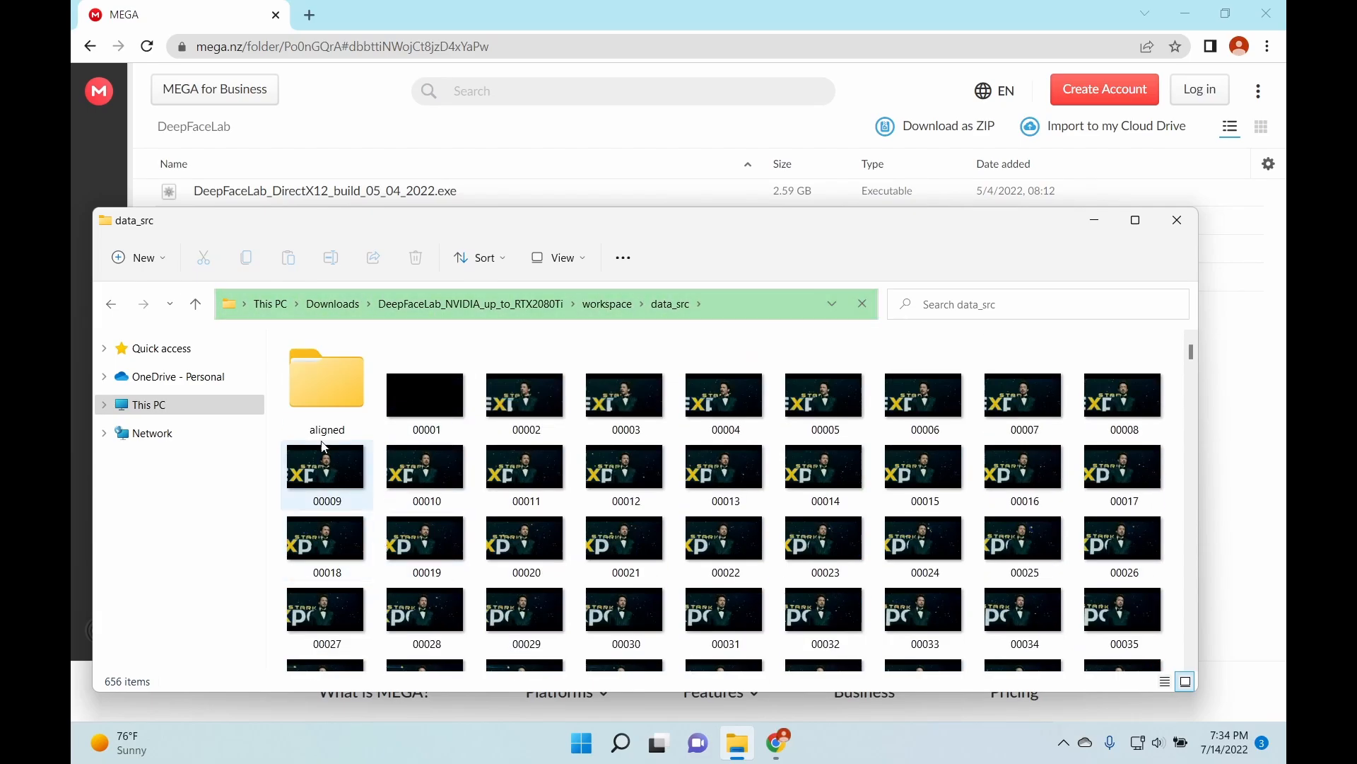
# Step: Examine the extracted face images in data_src's aligned folder and return to the main DeepFaceLab folder
pyautogui.click(320, 410)
pyautogui.doubleClick(317, 410)
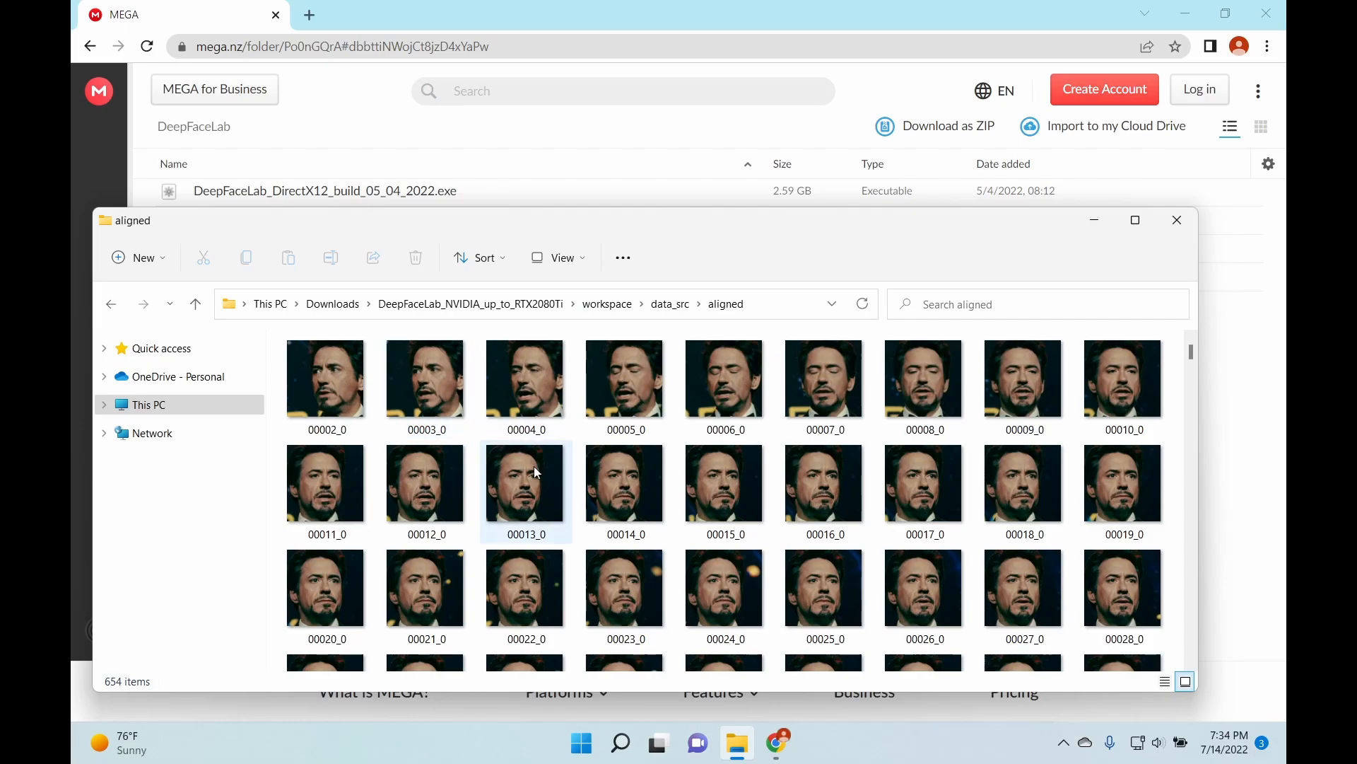
pyautogui.scroll(-17, 766, 458)
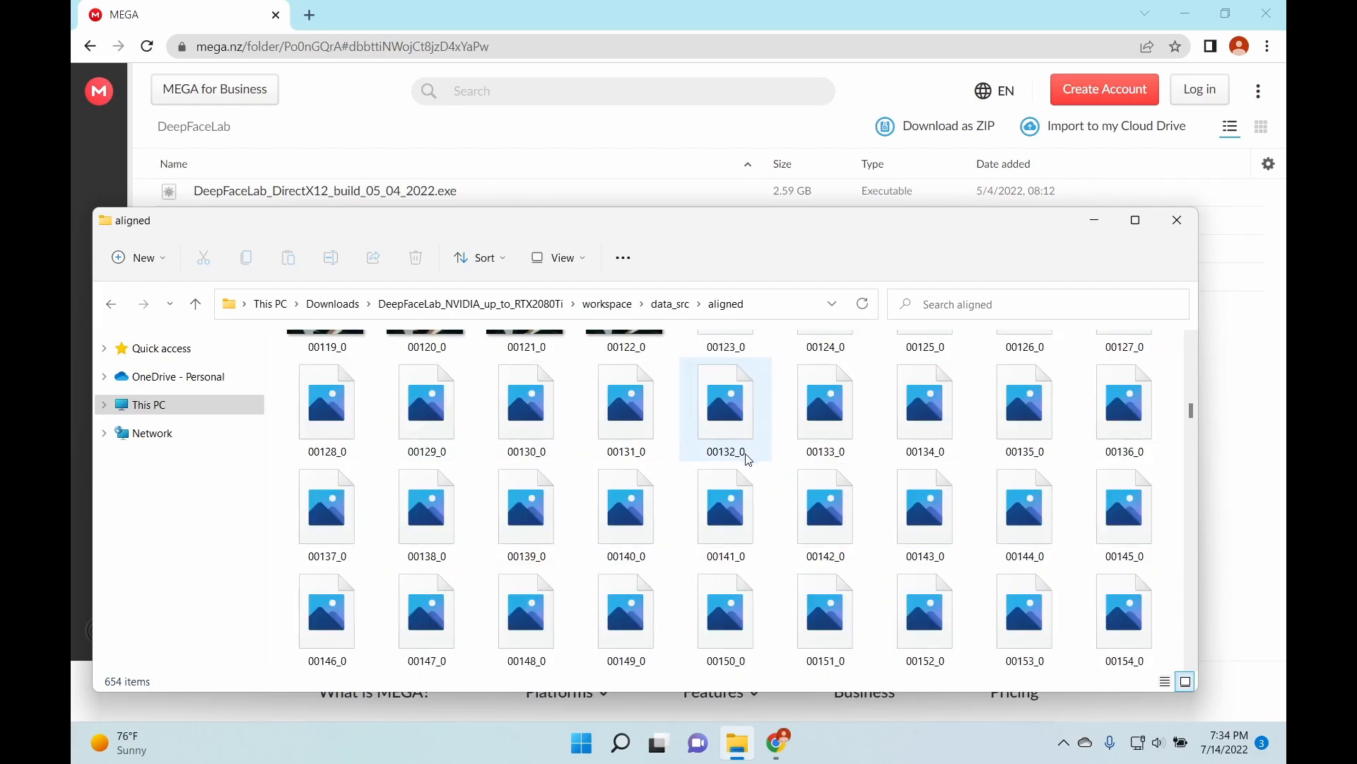
pyautogui.scroll(-20, 744, 460)
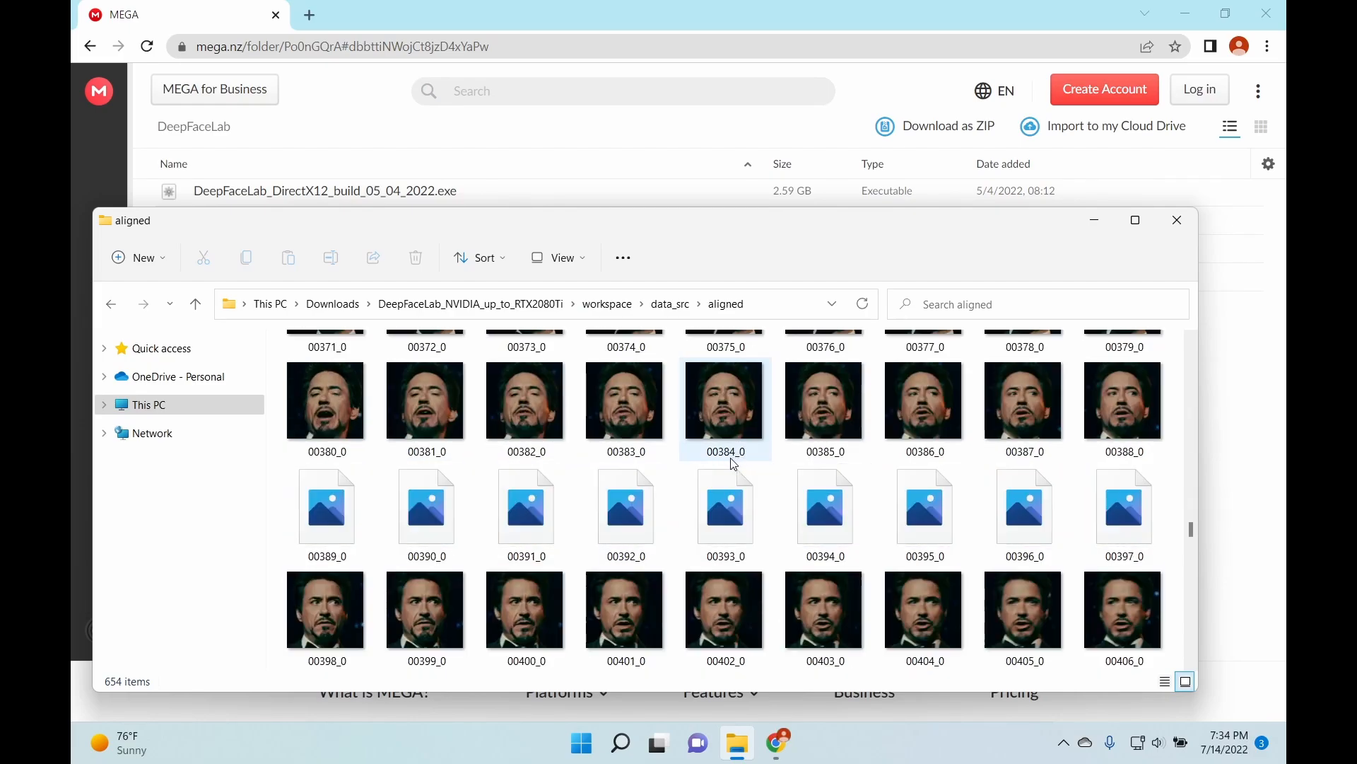
pyautogui.scroll(-4, 728, 466)
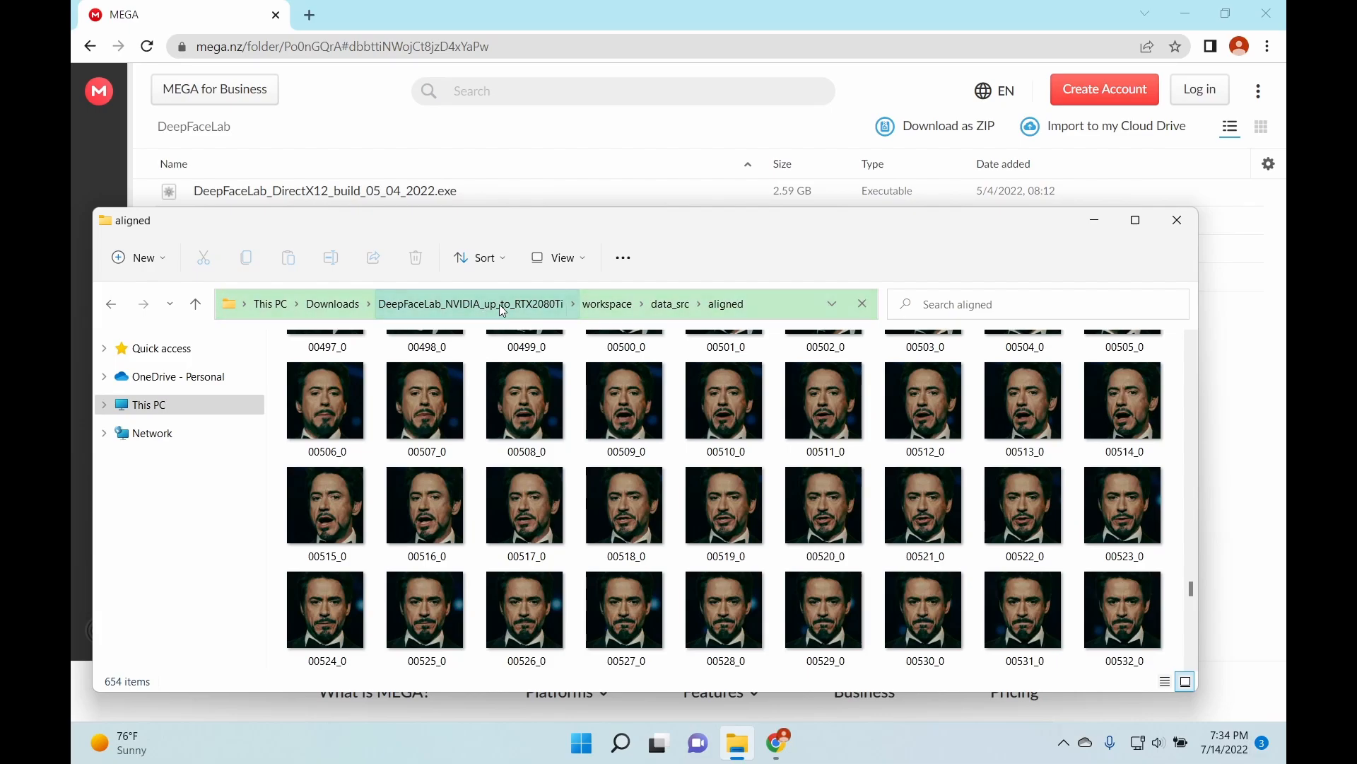
pyautogui.click(495, 311)
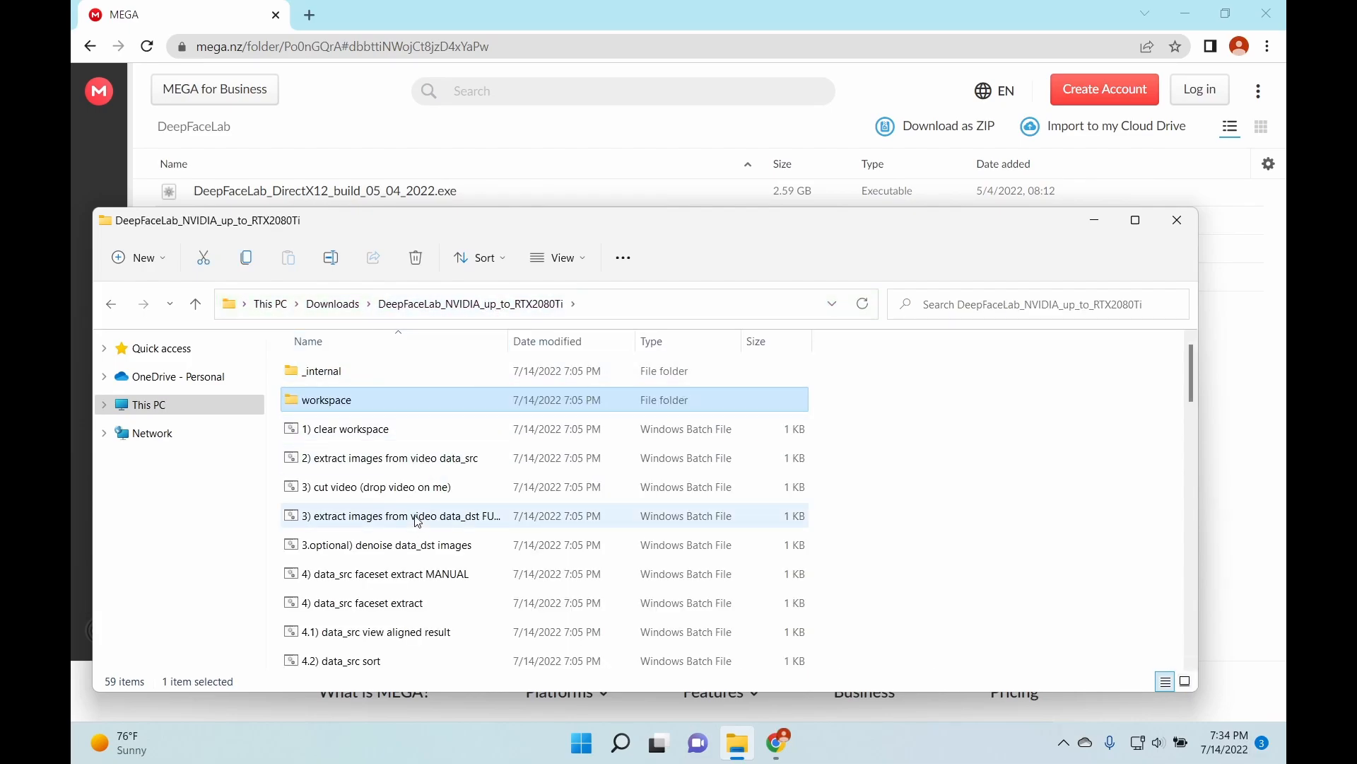
# Step: Run "4.2) data_src sort" using sorting method 13 (best faces) with the default target of 2000 faces
pyautogui.scroll(-1, 429, 537)
pyautogui.doubleClick(423, 601)
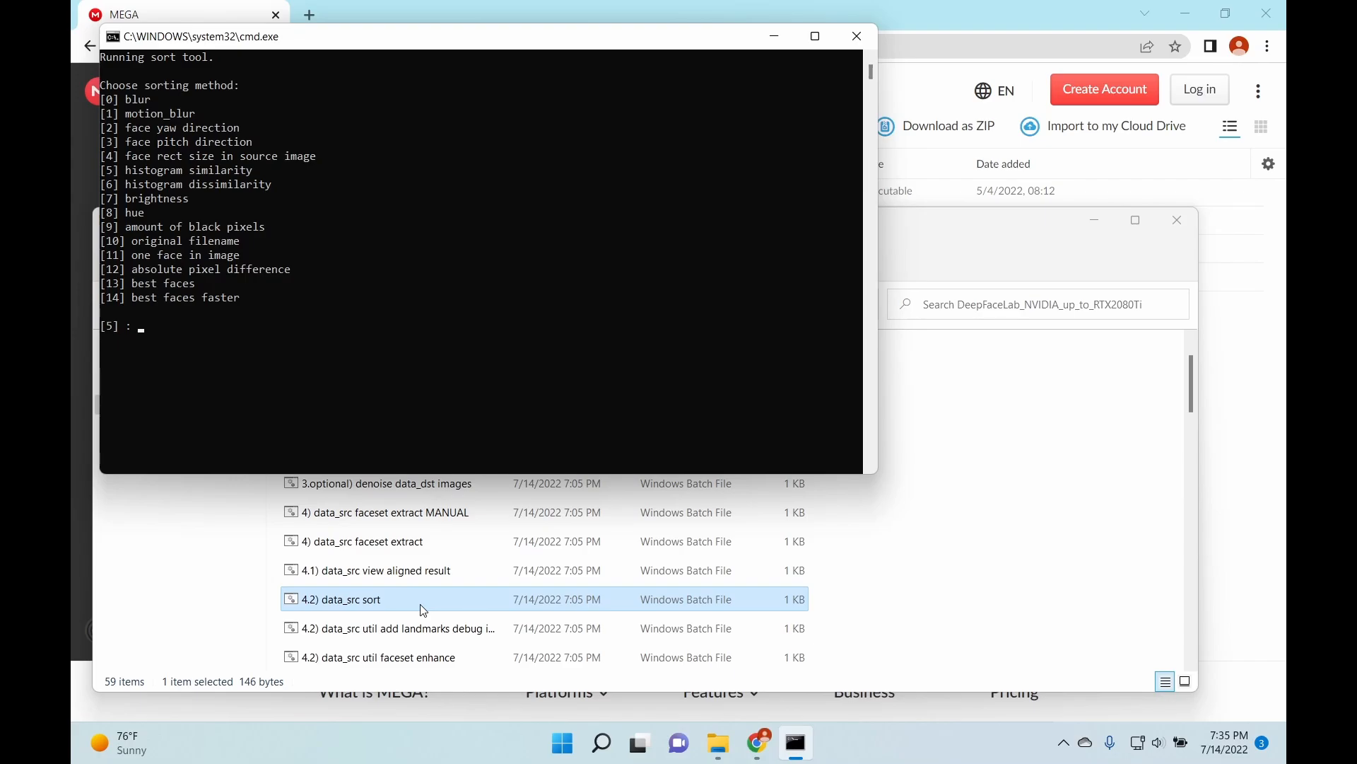
pyautogui.write('13')
pyautogui.press('Return')
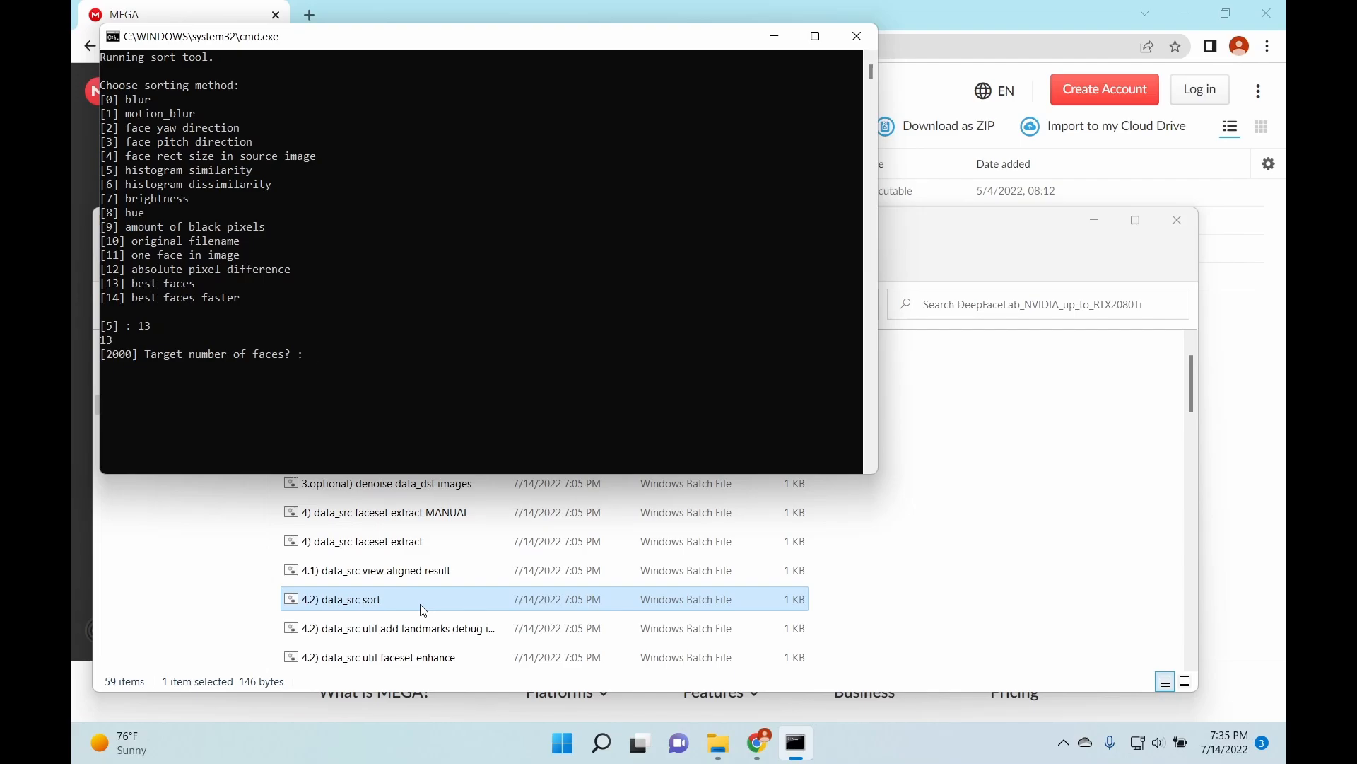
pyautogui.press('Return')
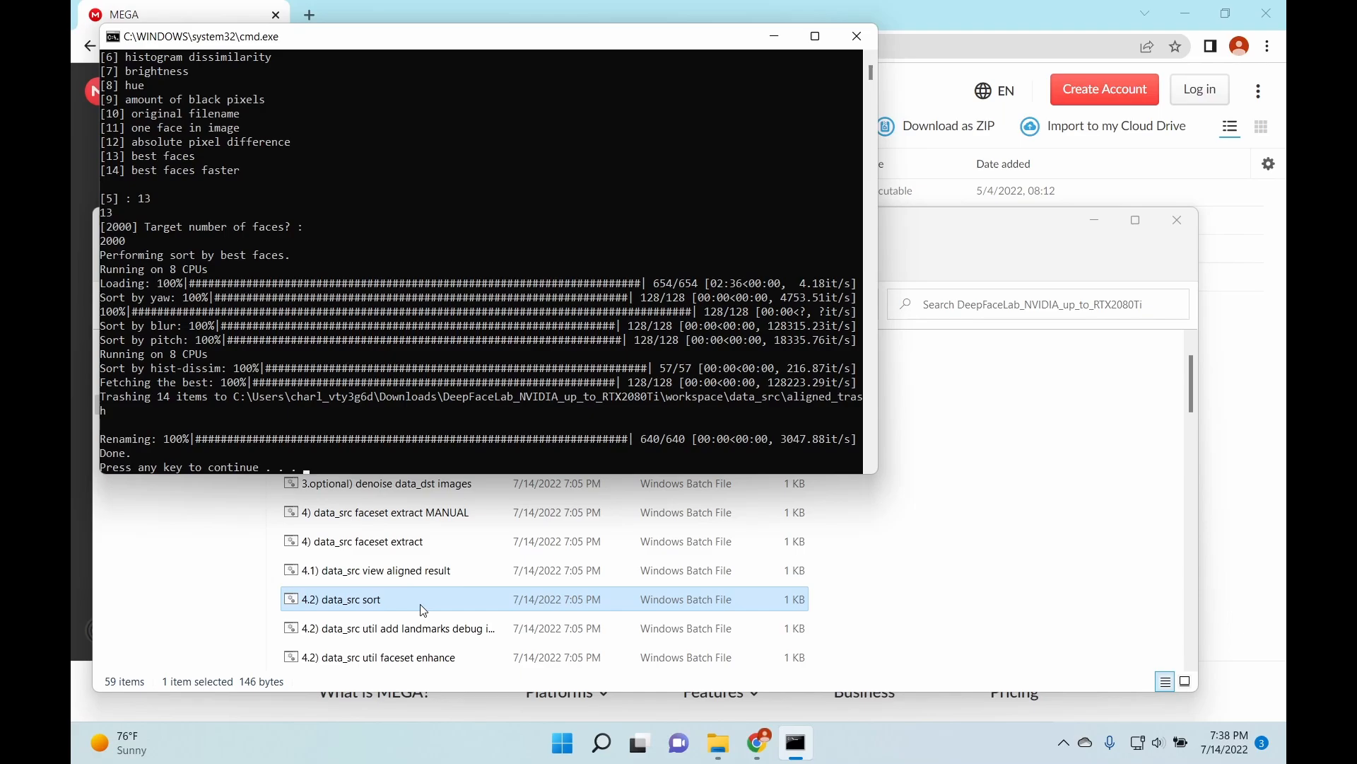
pyautogui.press('Return')
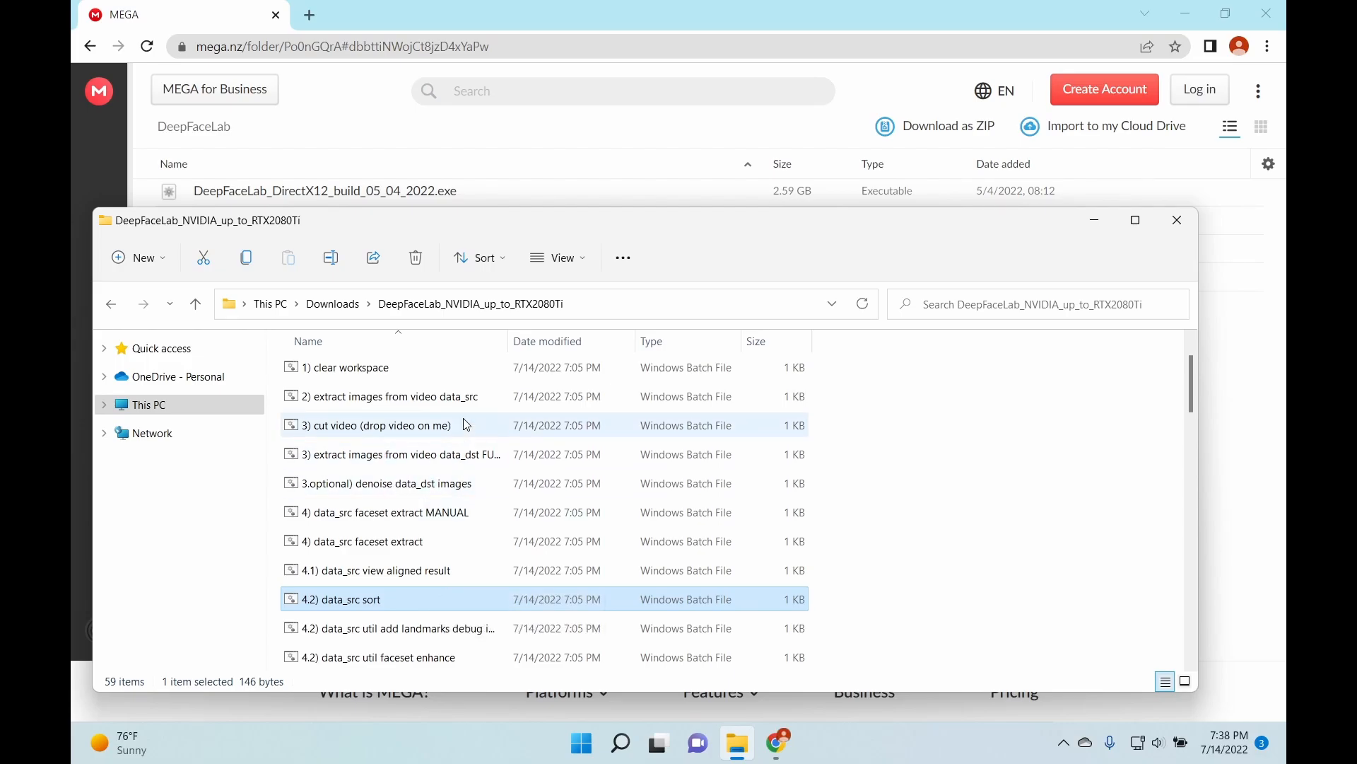
# Step: Run the "3) extract images from video data_dst FULL FPS" batch file with the default png output format
pyautogui.doubleClick(415, 460)
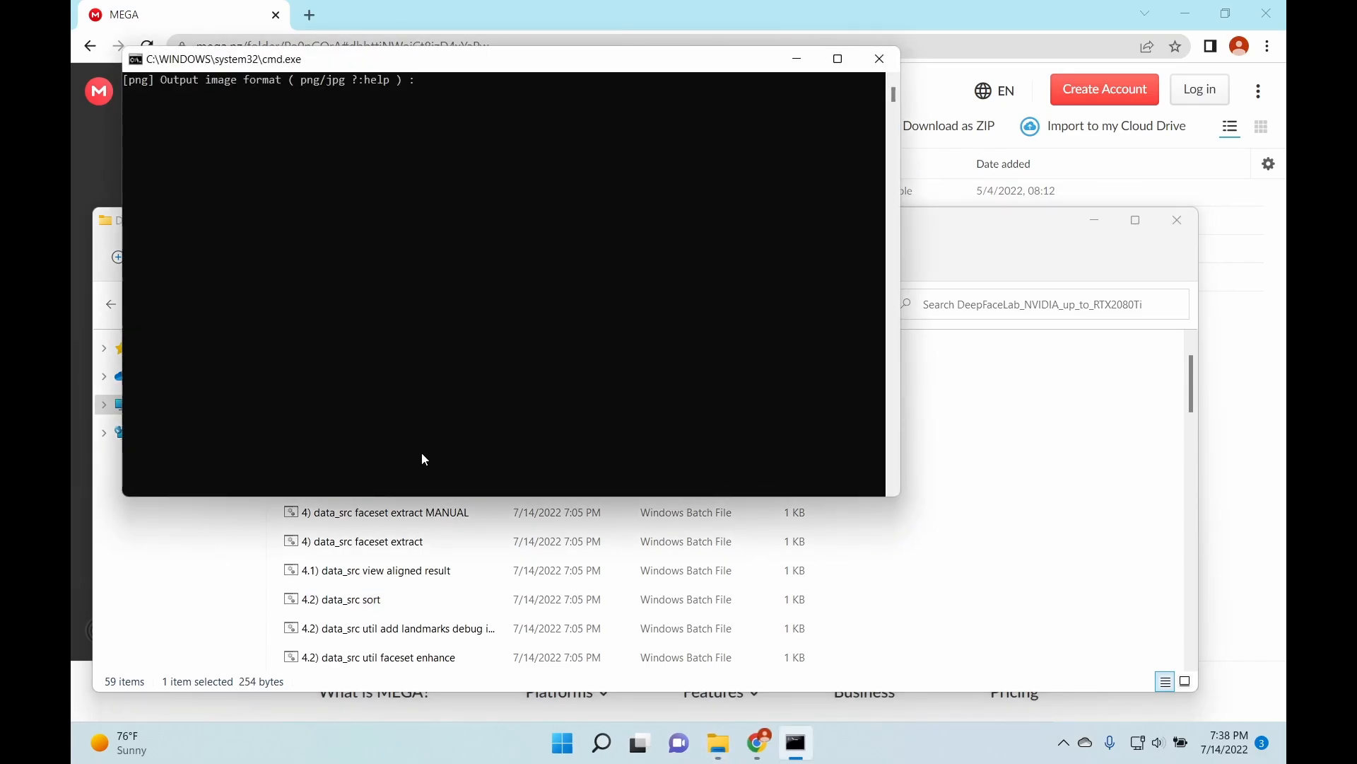
pyautogui.press('Return')
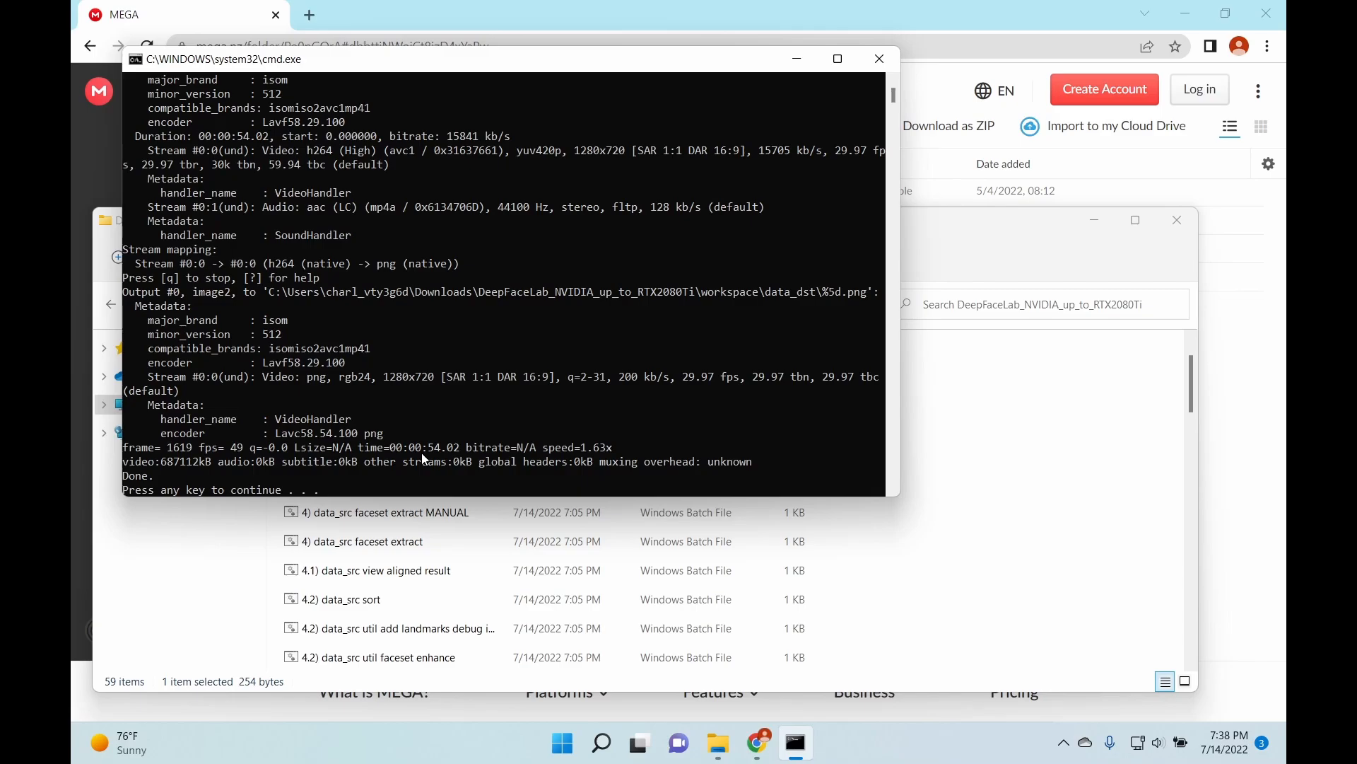
pyautogui.press('Return')
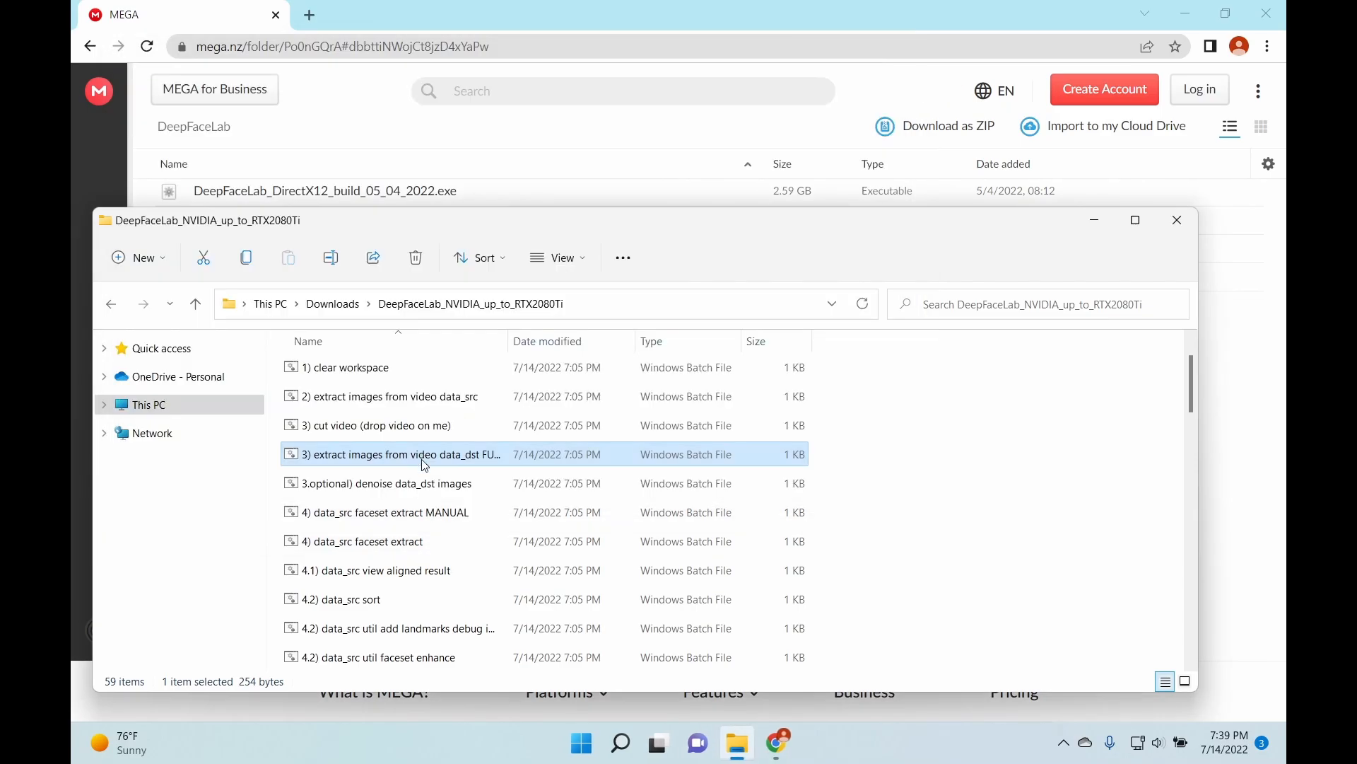
# Step: Run "5) data_dst faceset extract" with the defaults: GPU 0, face type wf, image size 512 and Jpeg quality 90
pyautogui.scroll(-3, 443, 553)
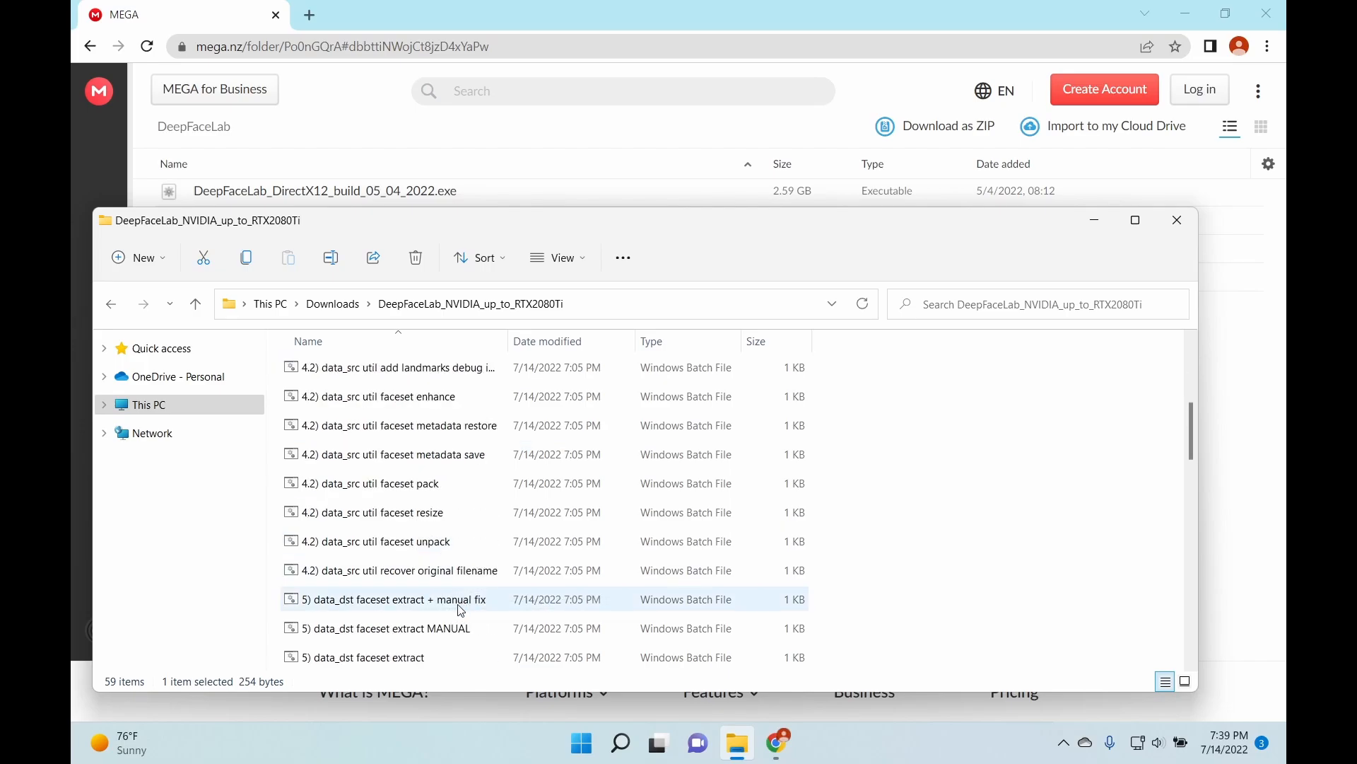
pyautogui.scroll(-1, 444, 622)
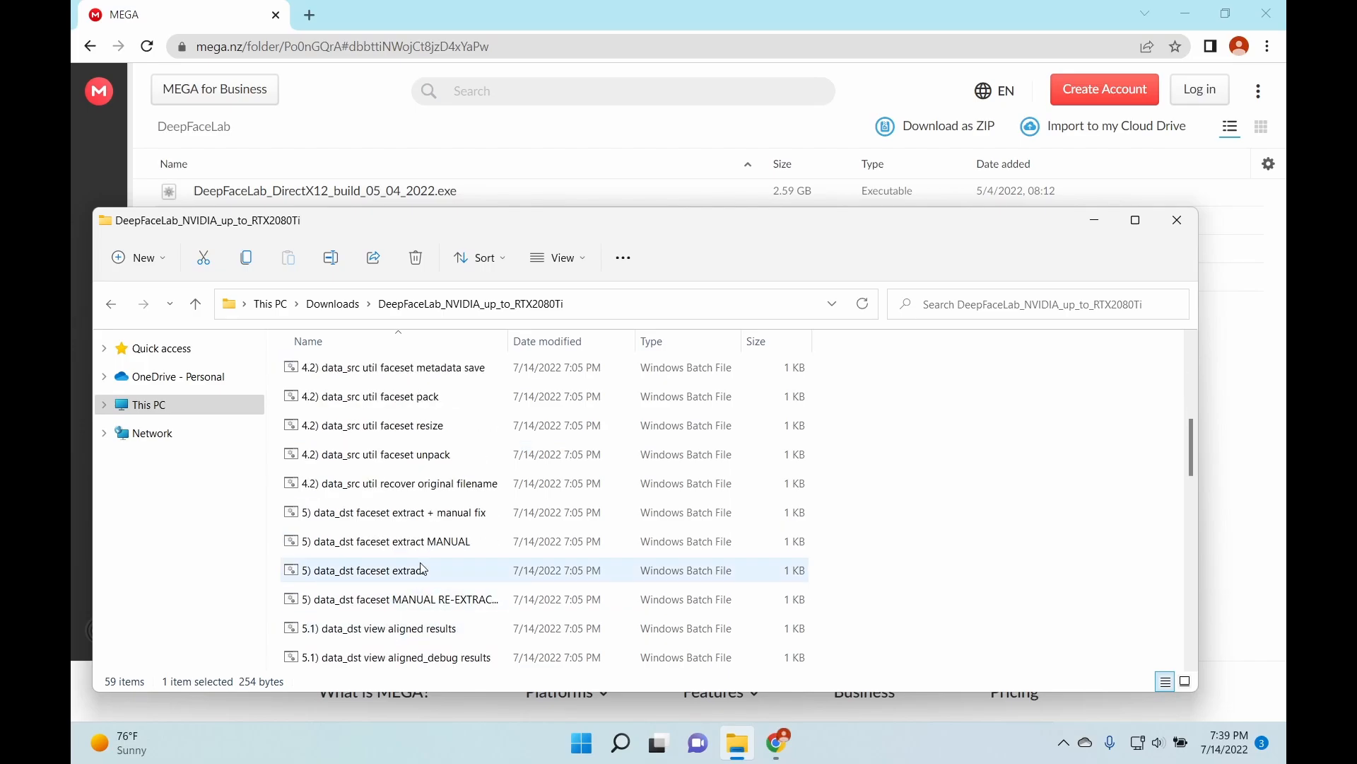
pyautogui.doubleClick(428, 583)
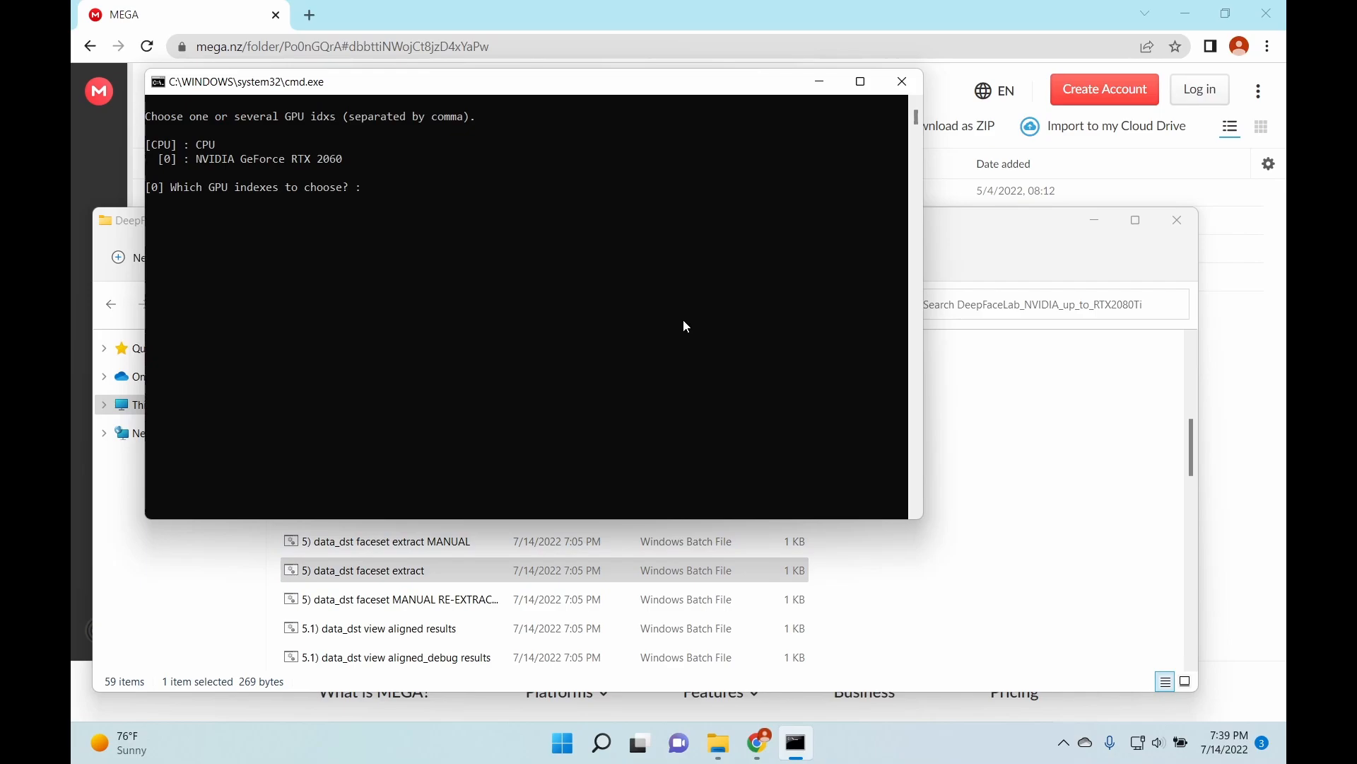
pyautogui.press('Return')
pyautogui.press('Return')
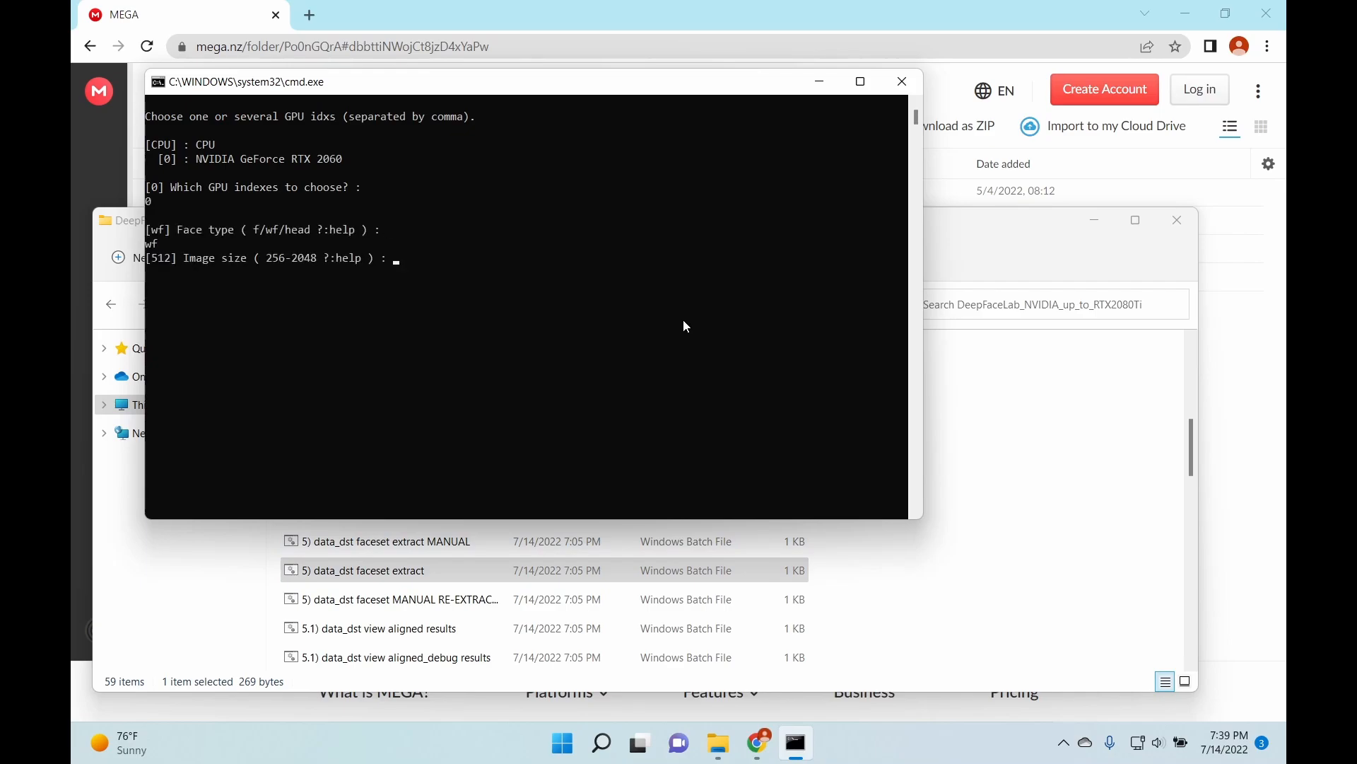
pyautogui.press('Return')
pyautogui.press('Return')
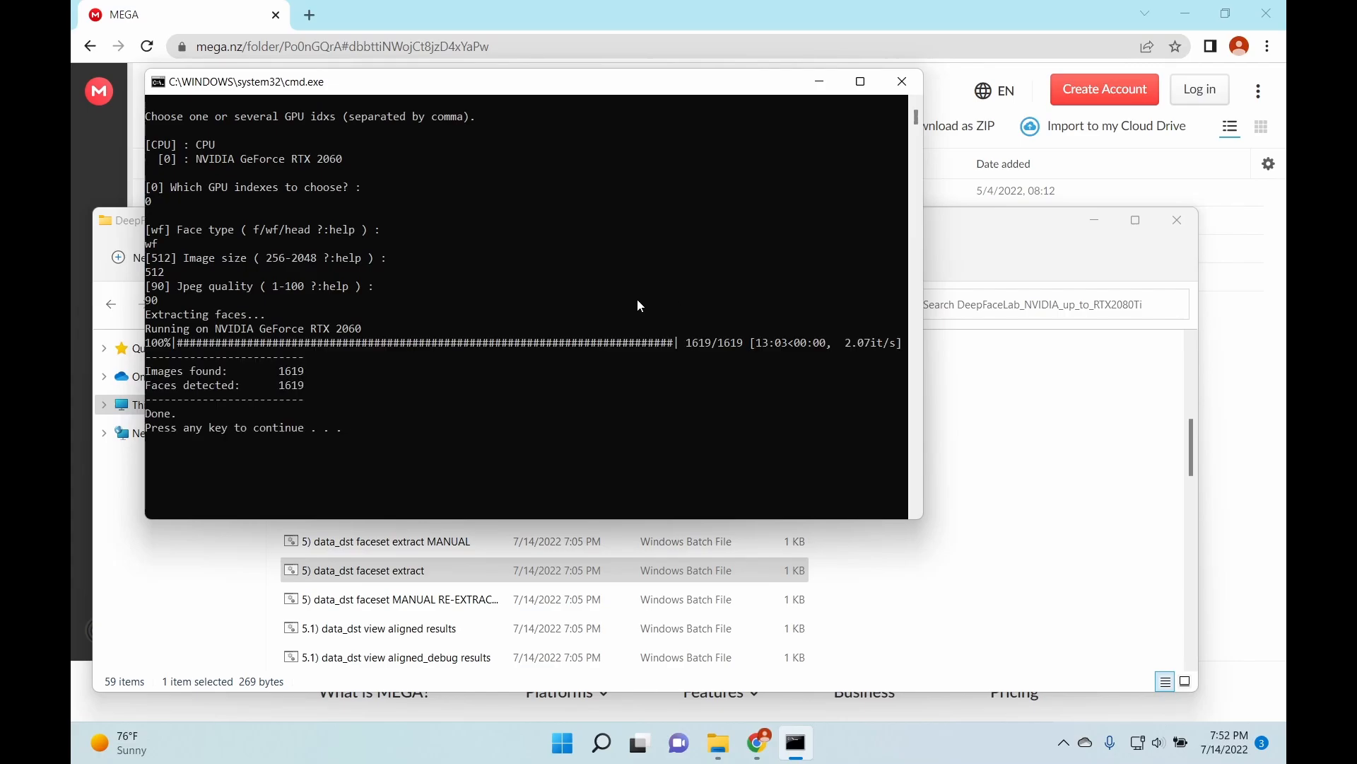
pyautogui.press('Return')
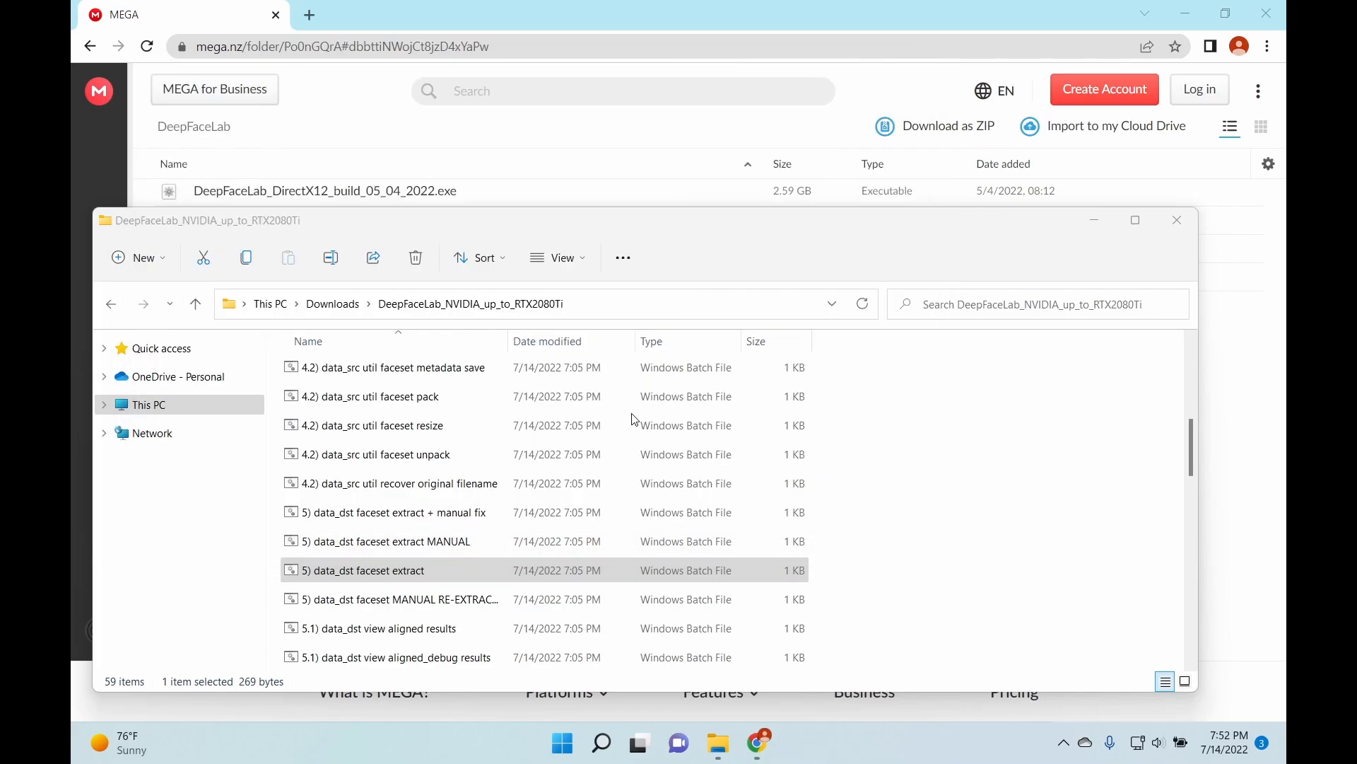
# Step: Look over the remaining DeepFaceLab batch files and open the workspace folder
pyautogui.scroll(-1, 525, 444)
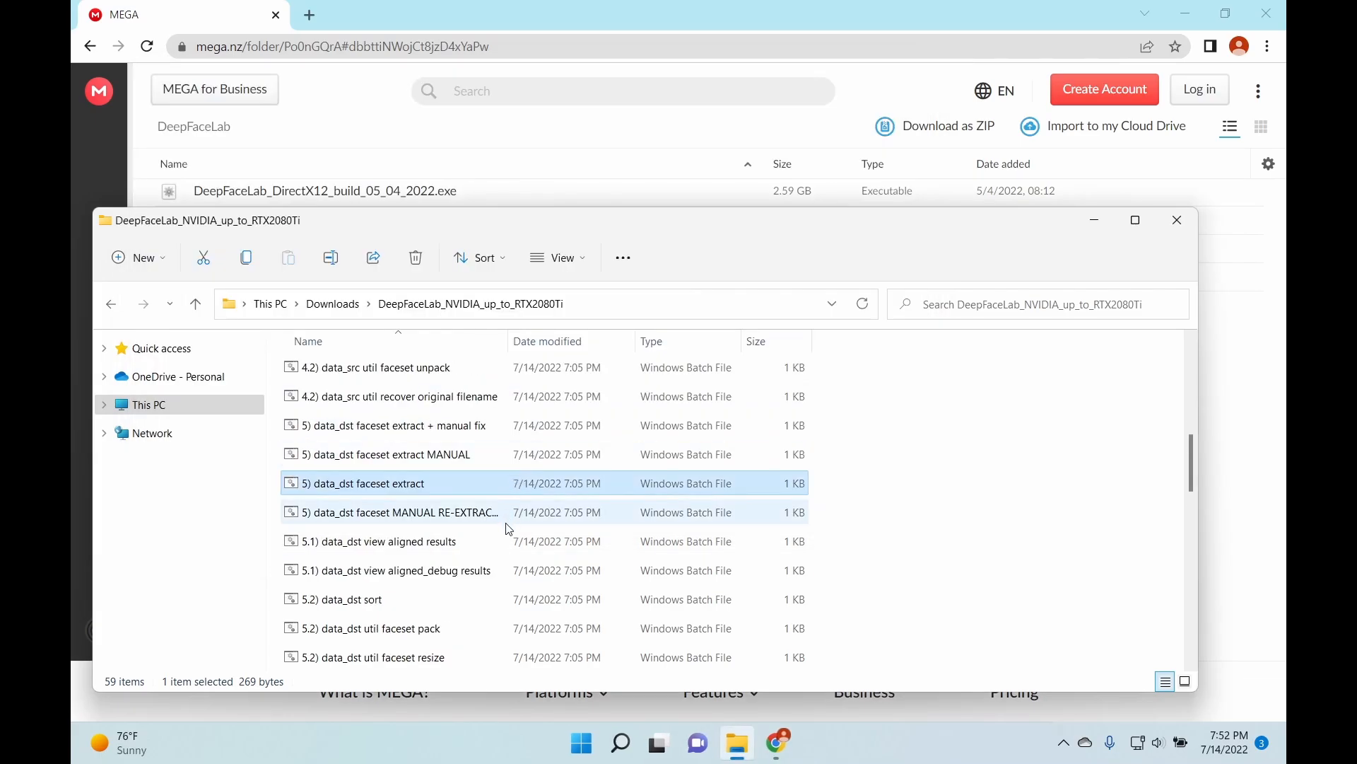
pyautogui.scroll(-2, 502, 527)
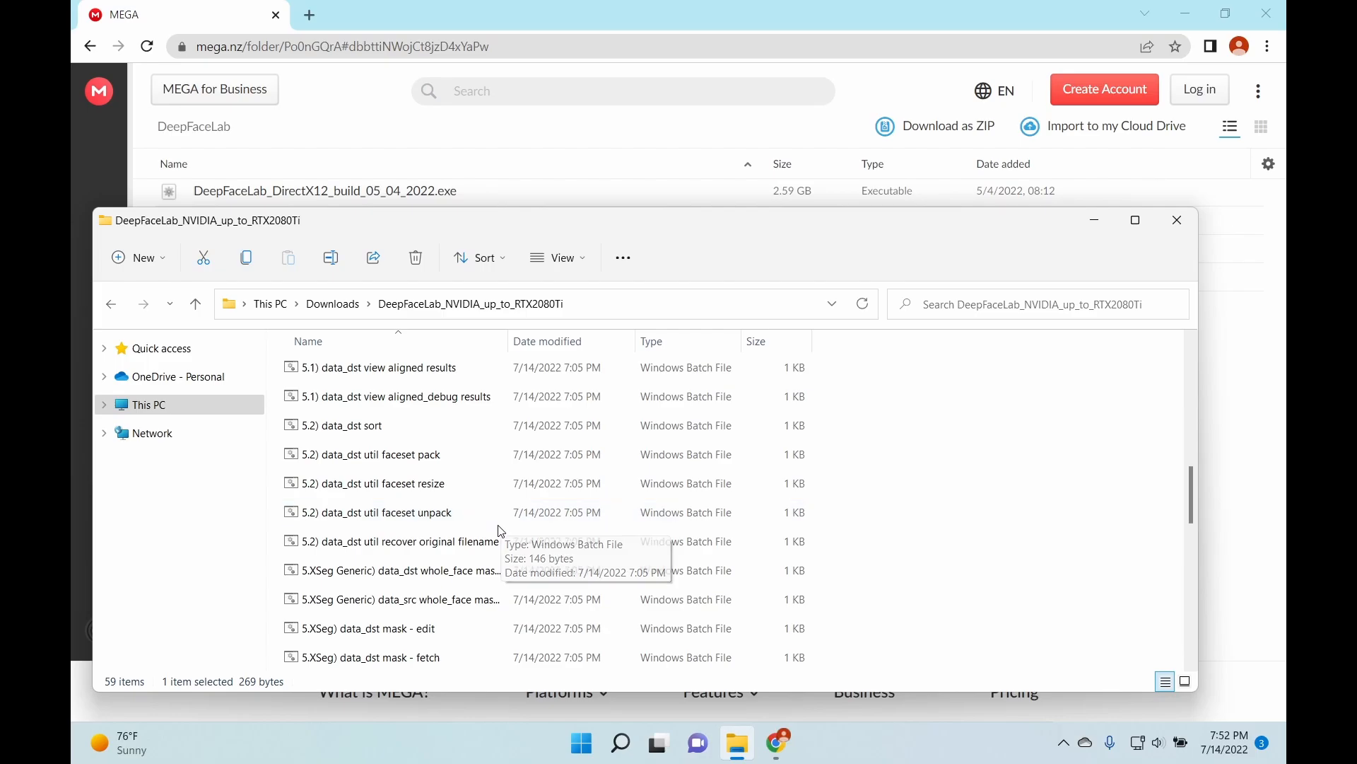
pyautogui.scroll(-2, 502, 528)
pyautogui.scroll(-2, 502, 527)
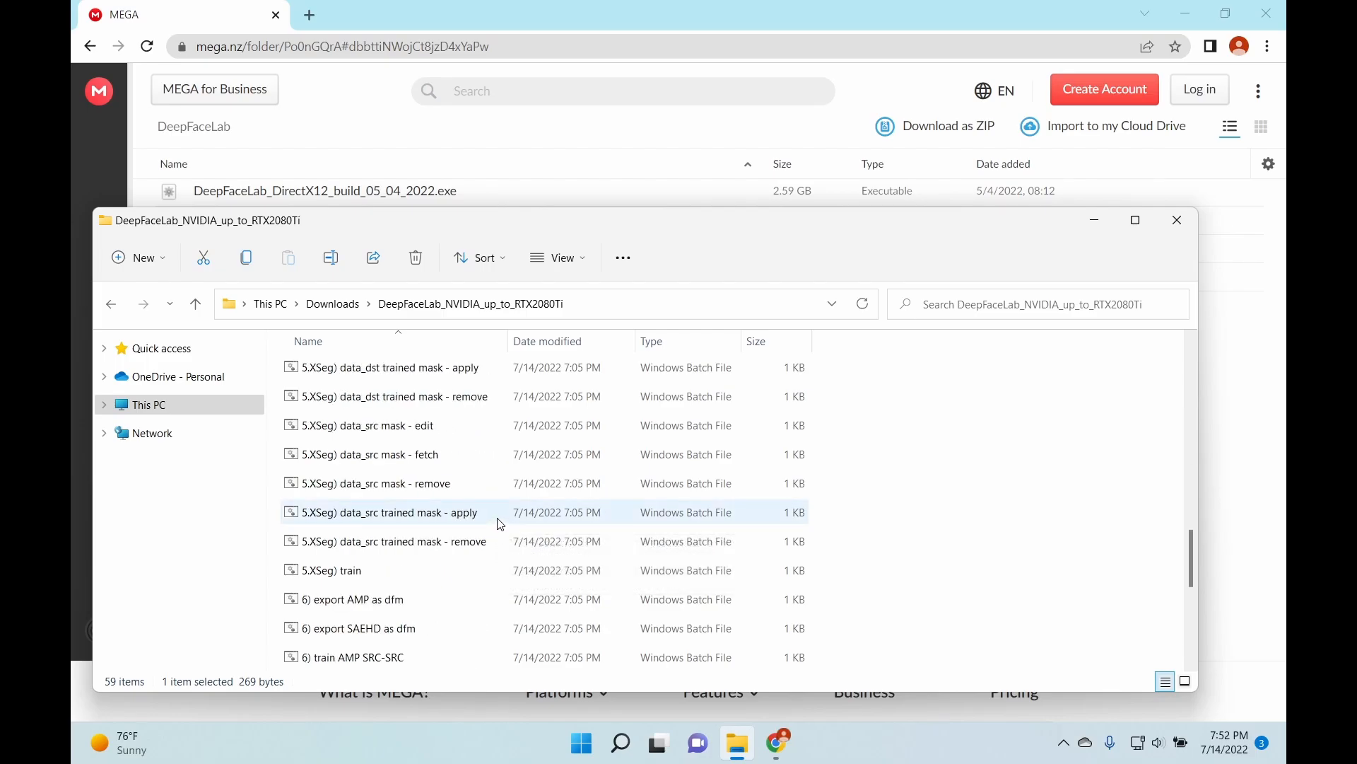
pyautogui.scroll(2, 500, 527)
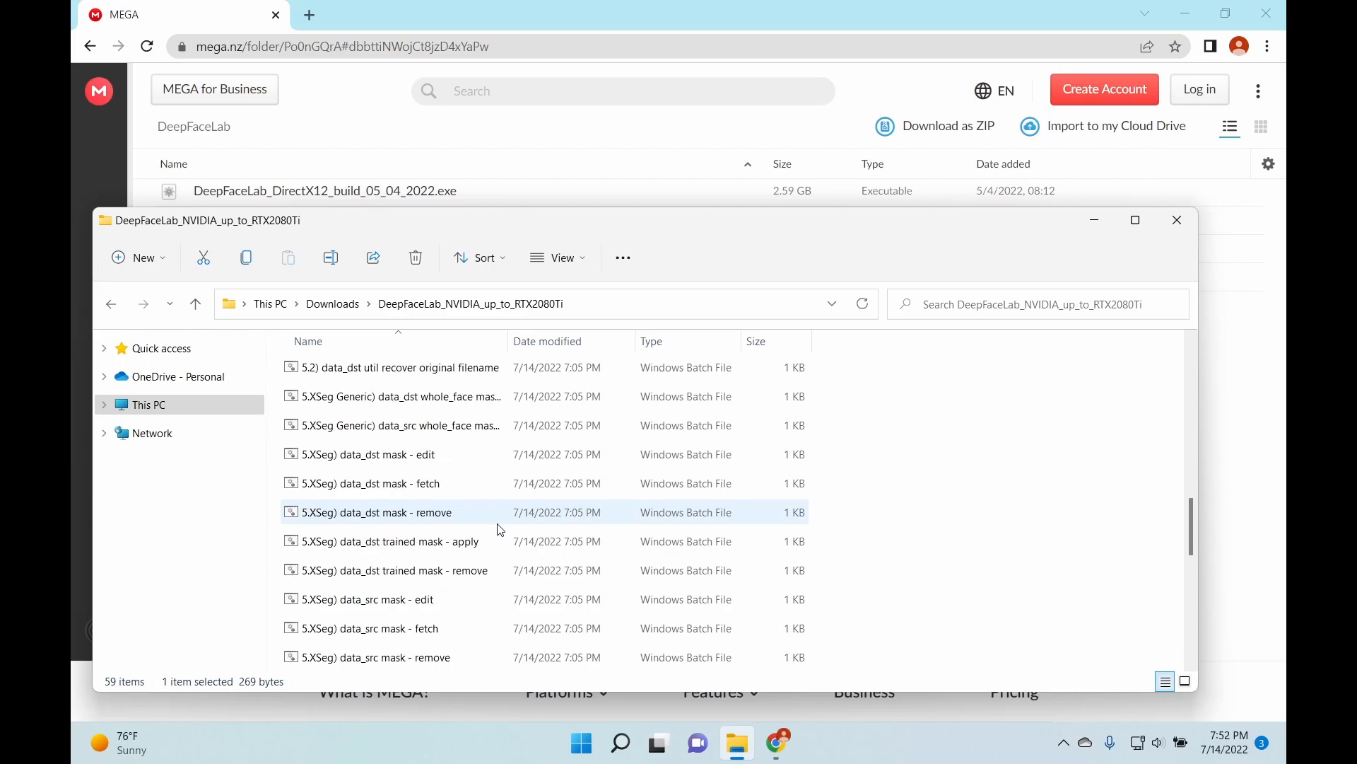
pyautogui.scroll(9, 501, 529)
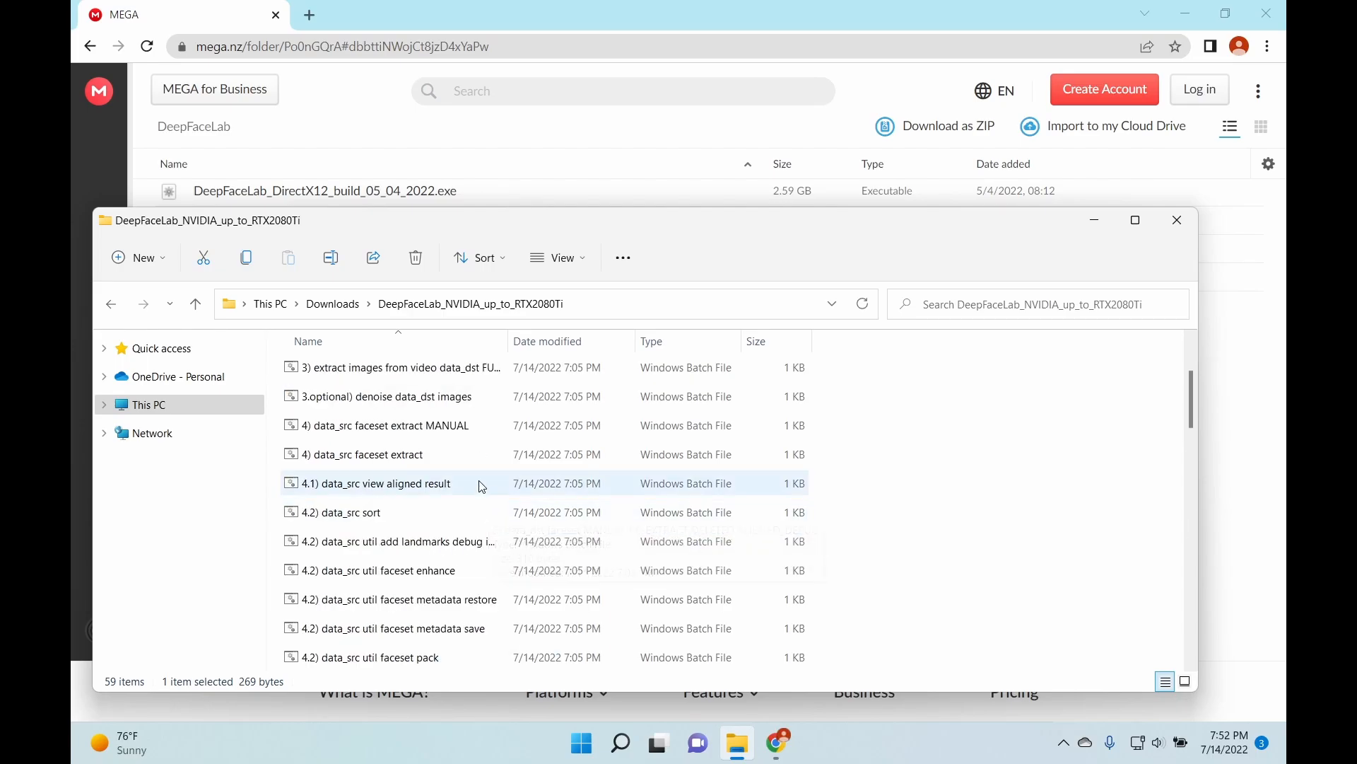
pyautogui.doubleClick(332, 399)
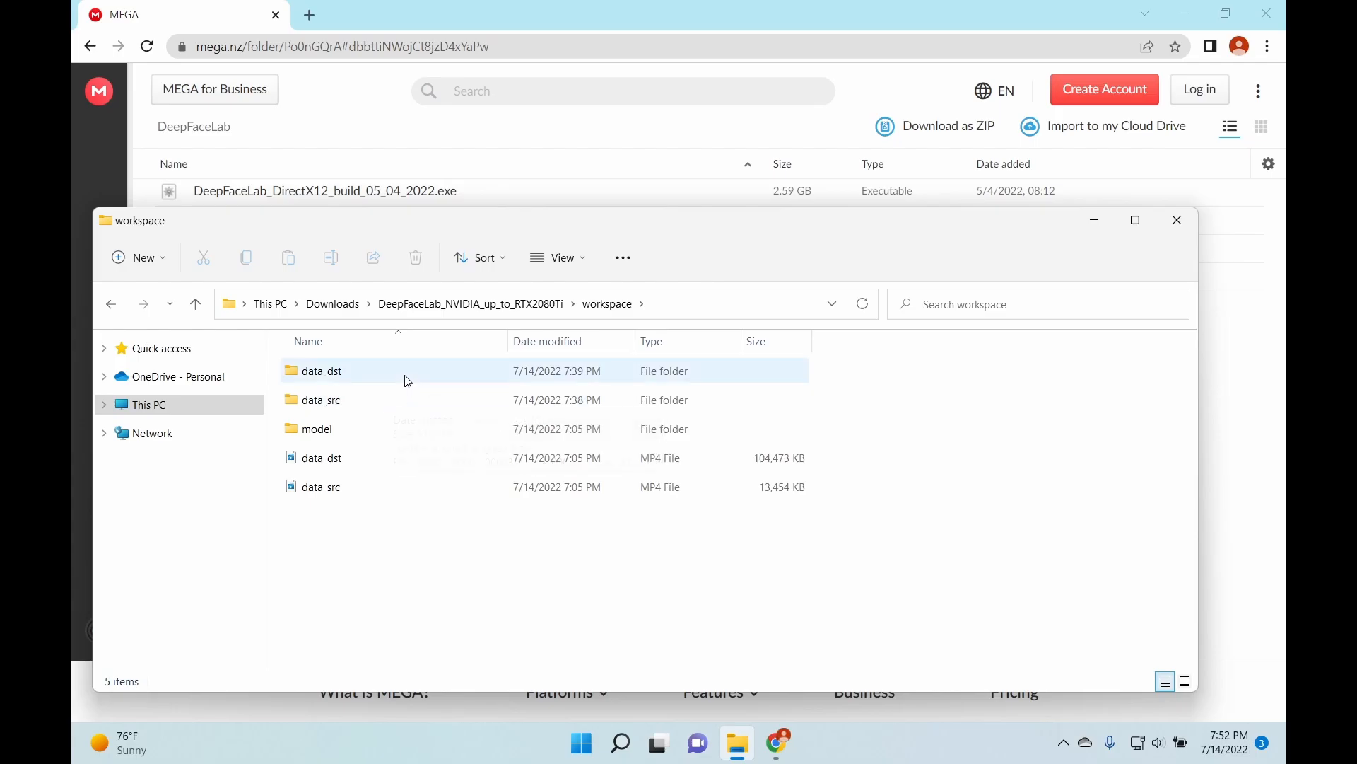
# Step: Open the aligned folder inside data_src and look through the extracted source faces
pyautogui.doubleClick(406, 396)
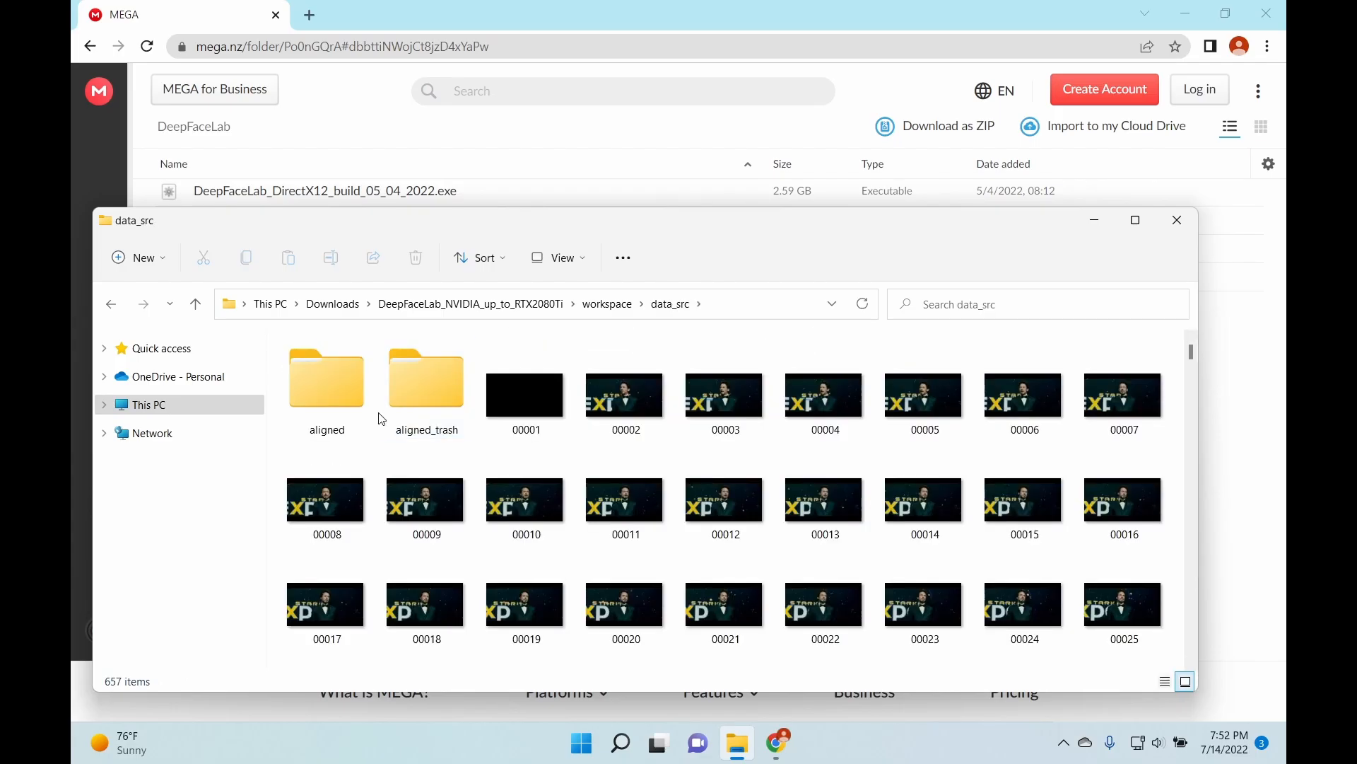
pyautogui.doubleClick(347, 397)
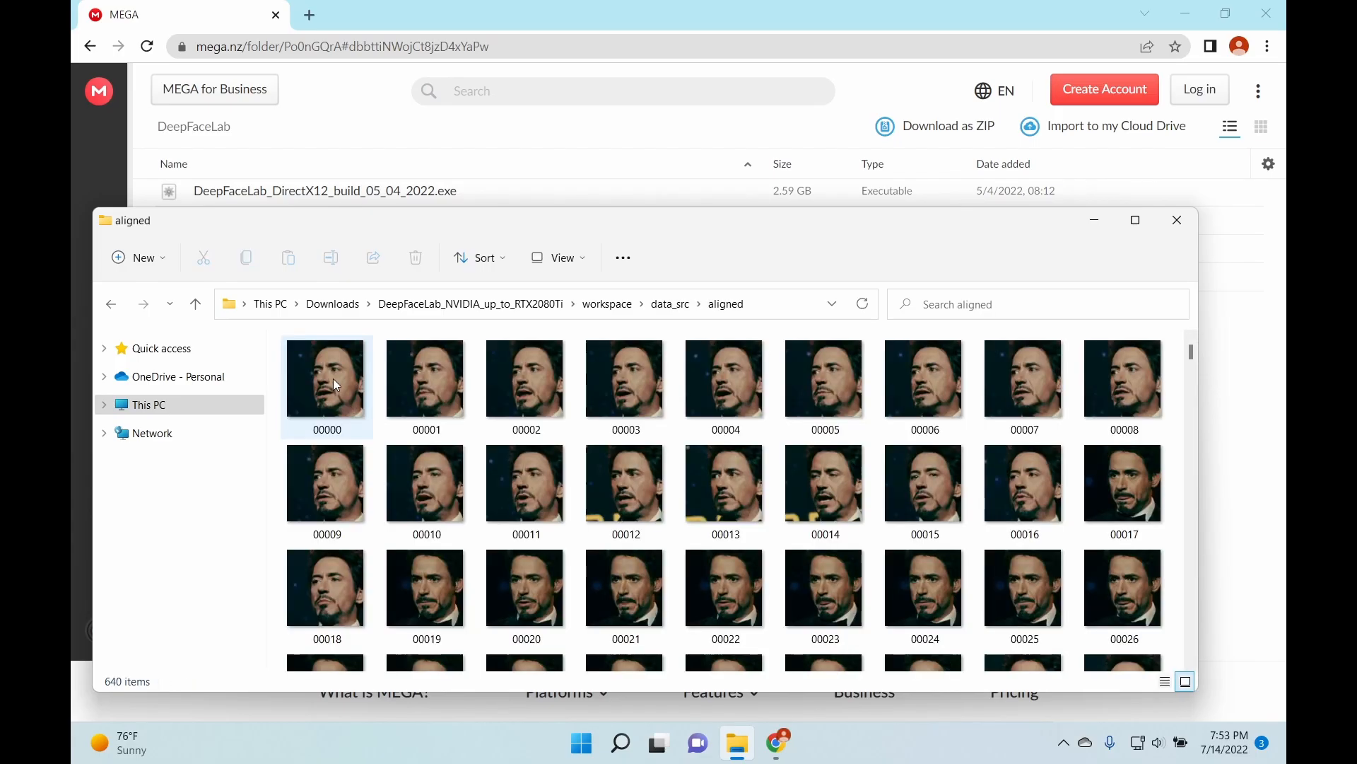
pyautogui.scroll(-15, 406, 363)
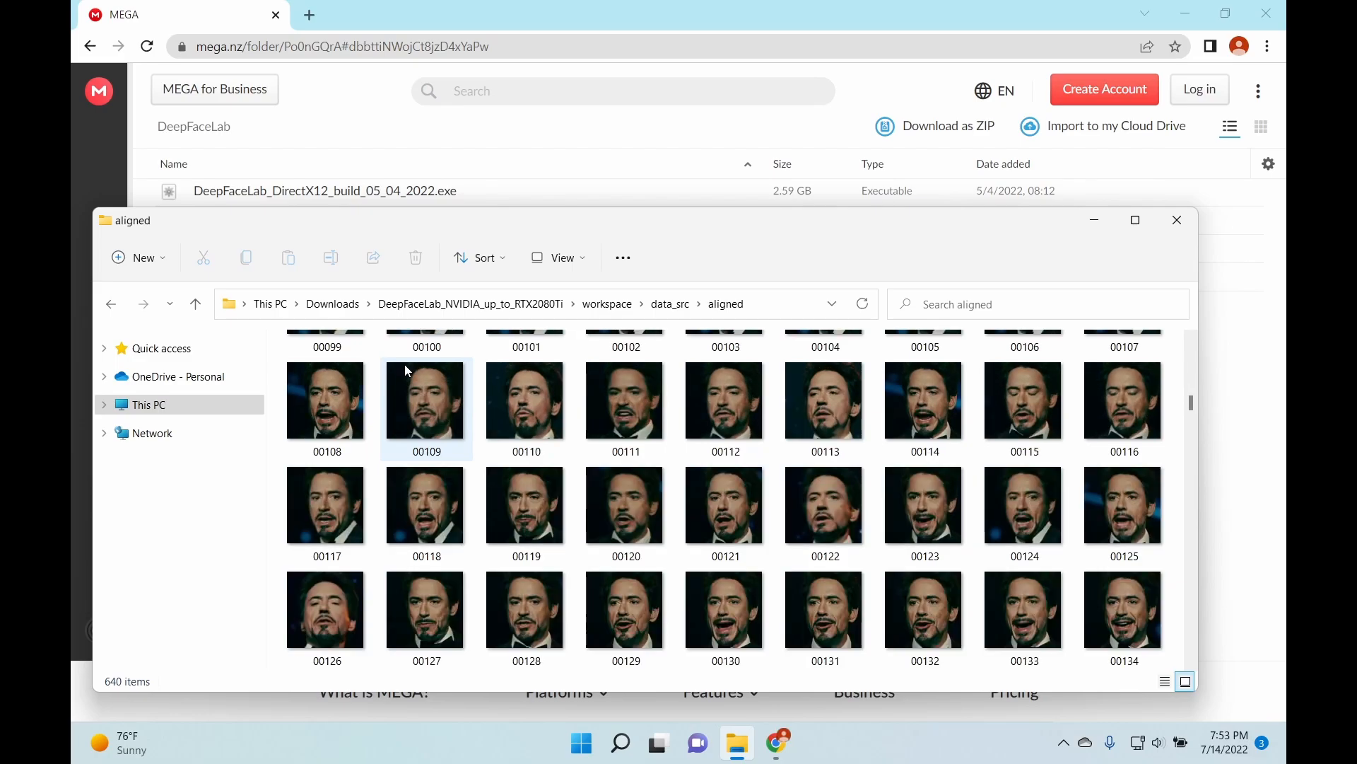
pyautogui.scroll(-12, 403, 363)
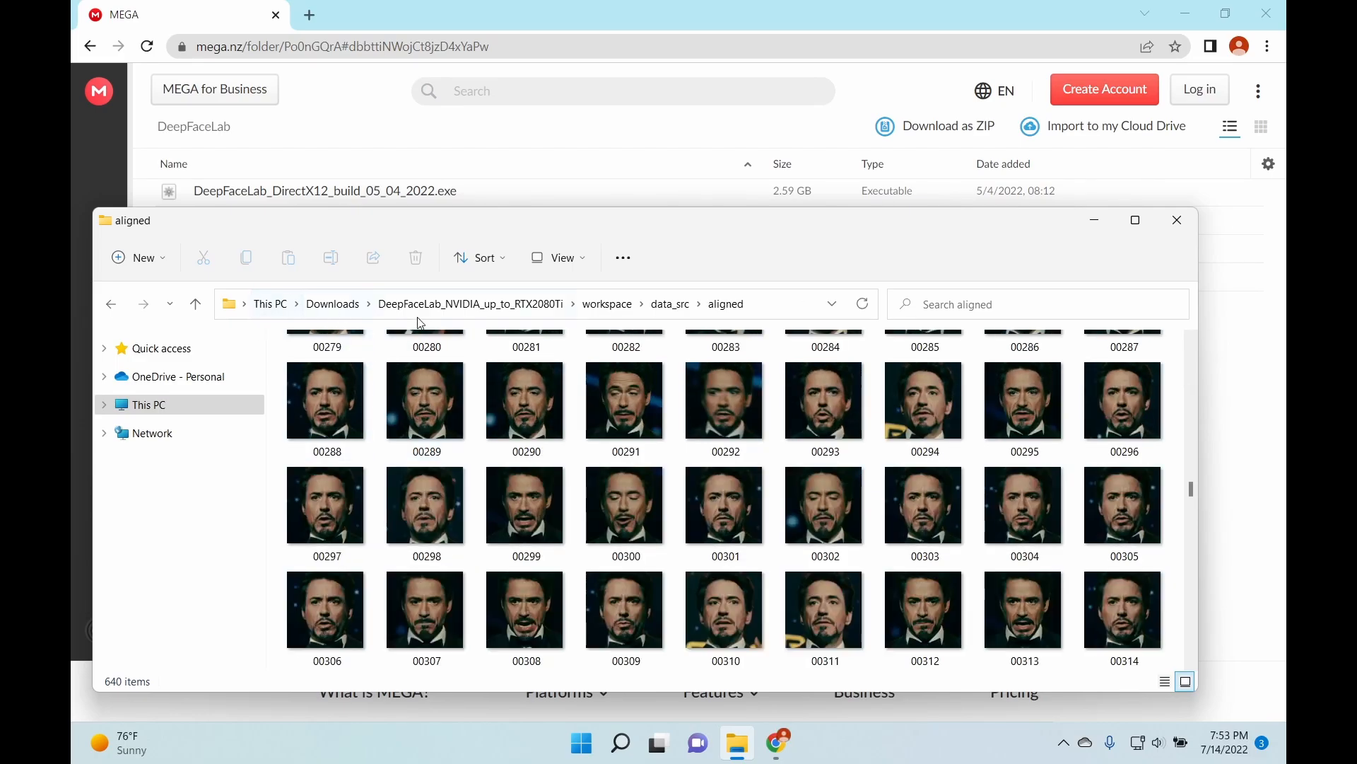
# Step: Open the aligned folder inside the workspace's data_dst folder and look through the extracted destination faces
pyautogui.click(466, 311)
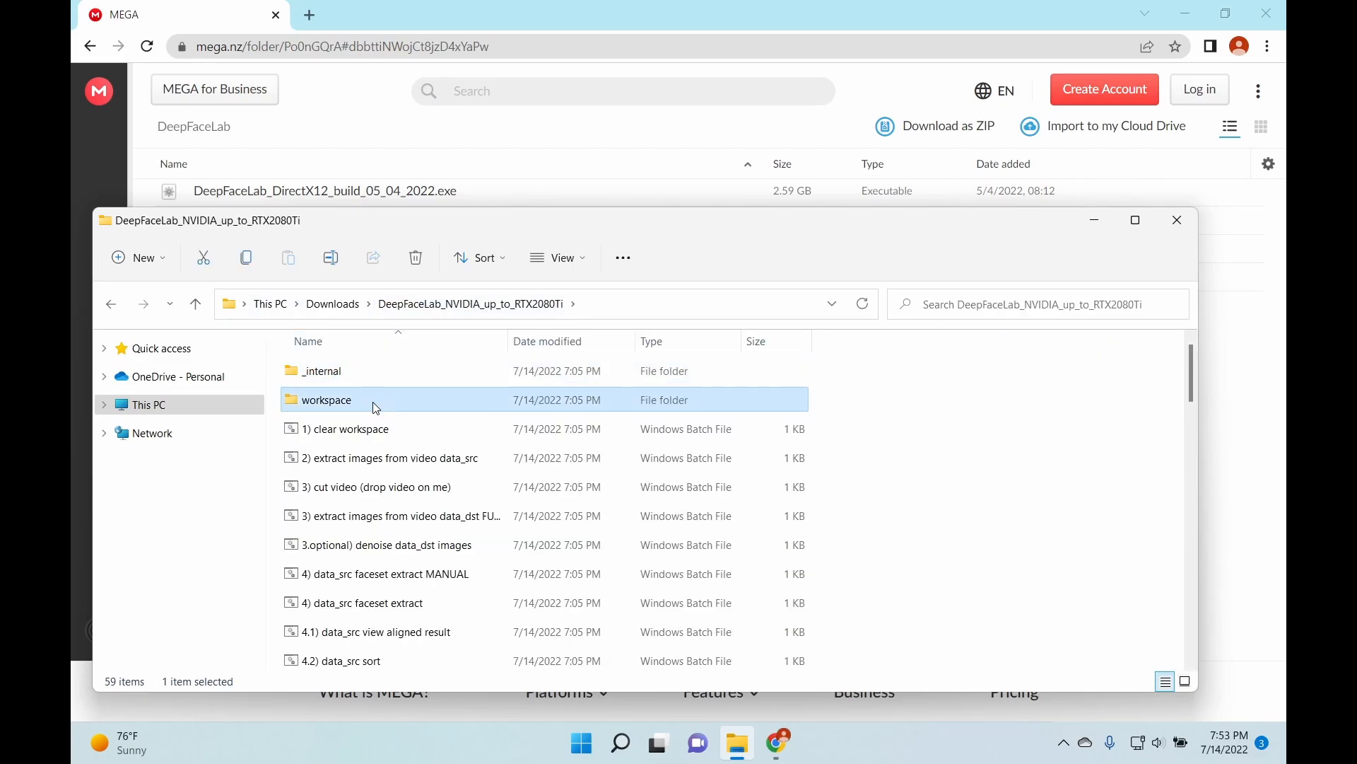
pyautogui.doubleClick(372, 399)
pyautogui.doubleClick(363, 371)
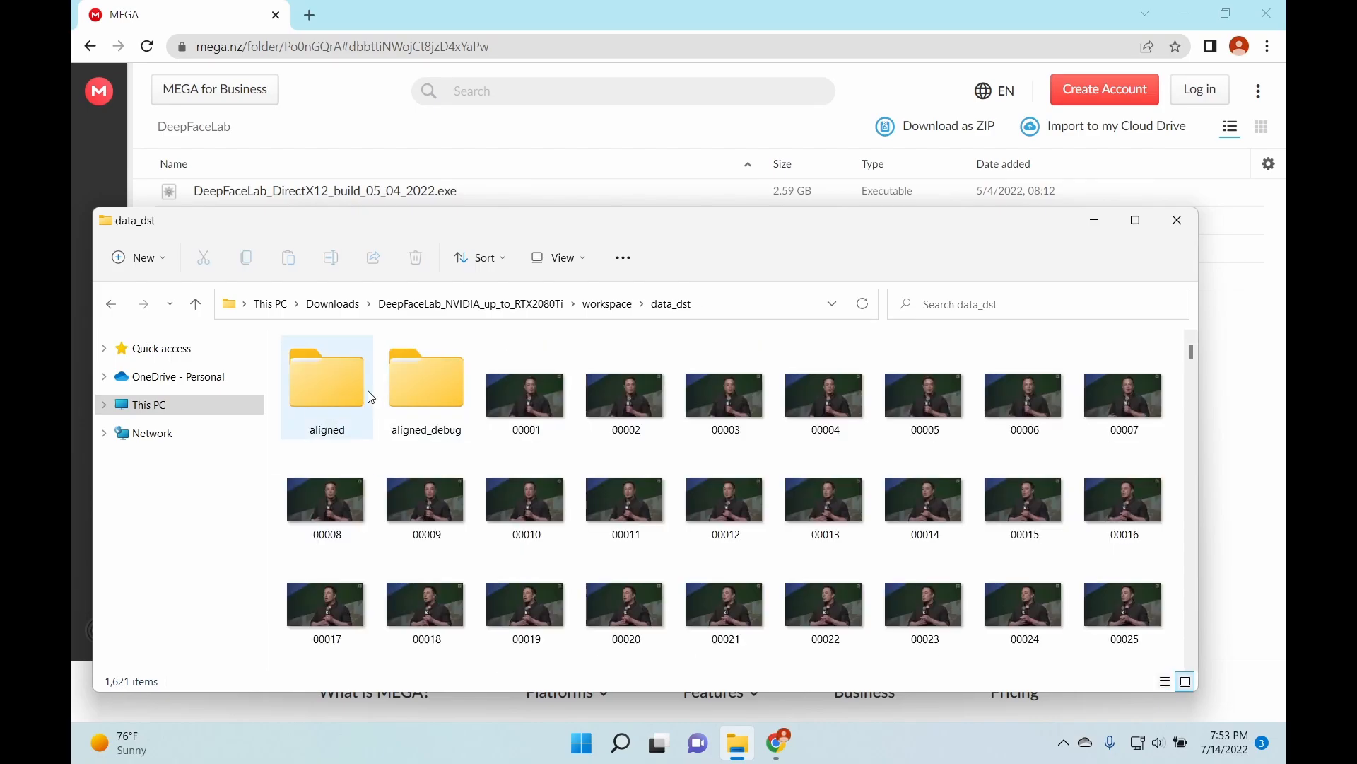
pyautogui.doubleClick(358, 389)
pyautogui.scroll(-5, 442, 409)
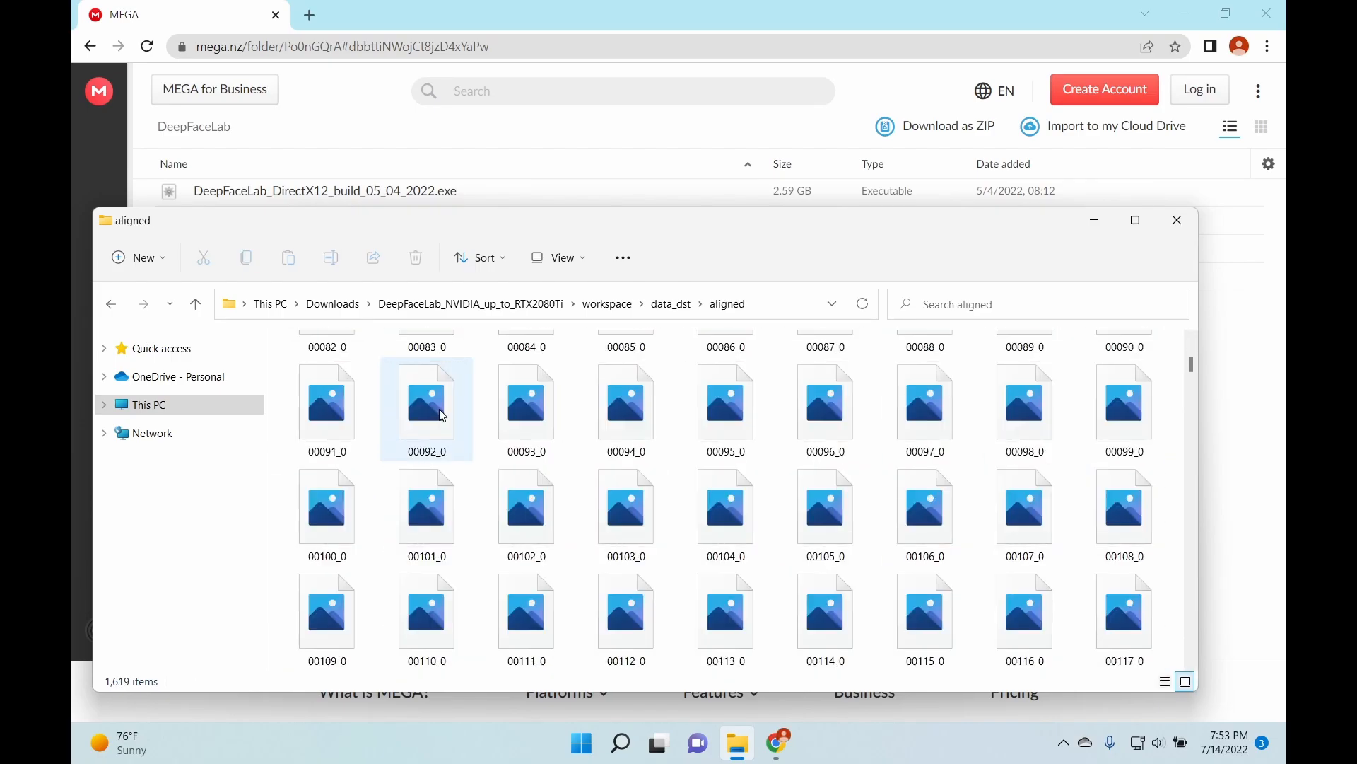
pyautogui.scroll(-5, 440, 406)
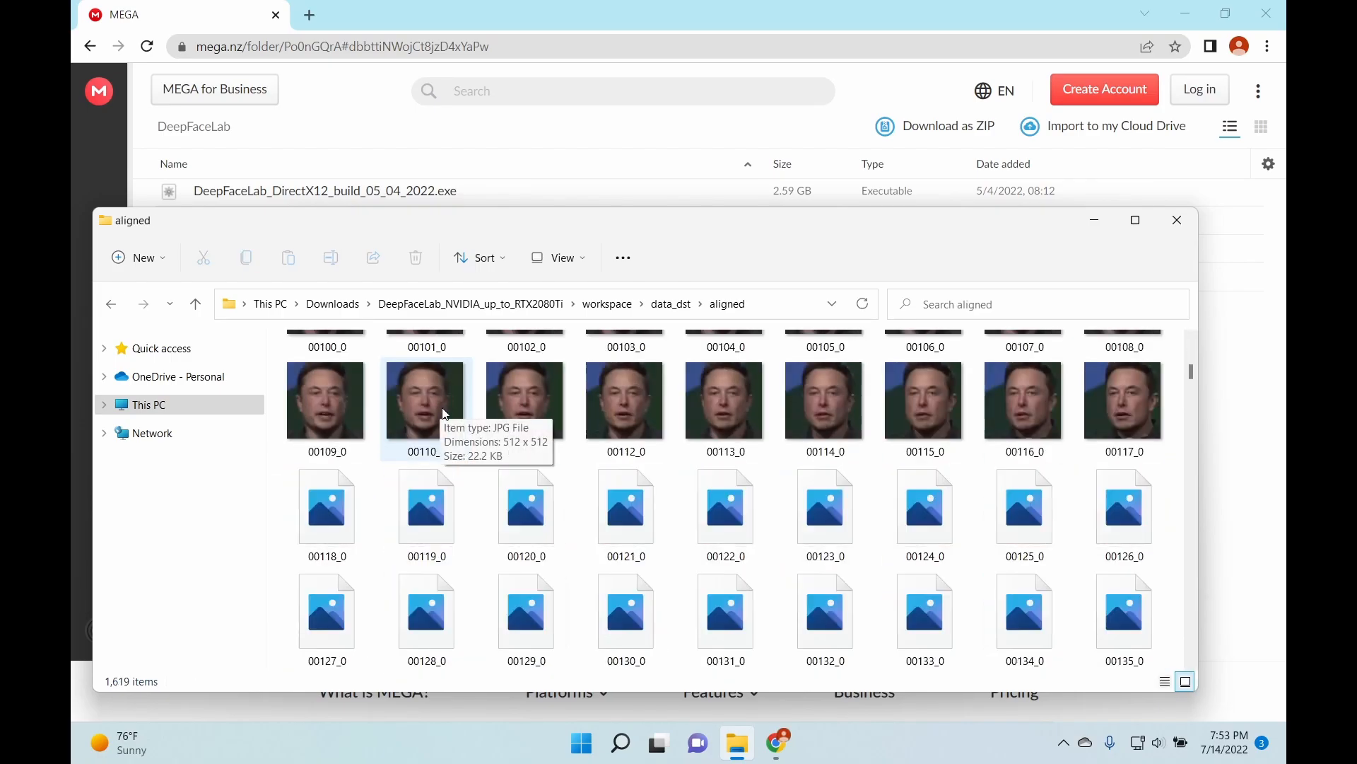
pyautogui.scroll(-10, 444, 408)
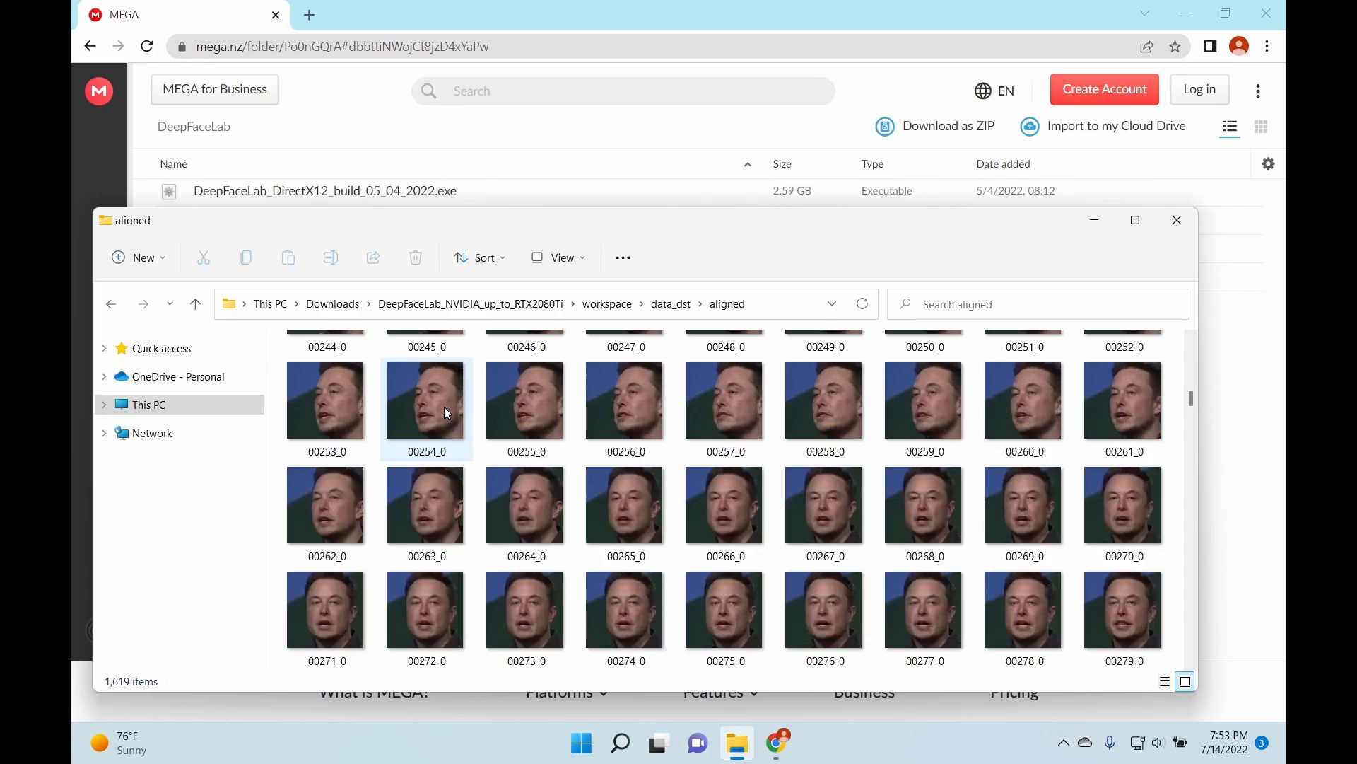
# Step: Return to the DeepFaceLab folder and run "6) train Quick96" with a new model named "new"
pyautogui.click(537, 304)
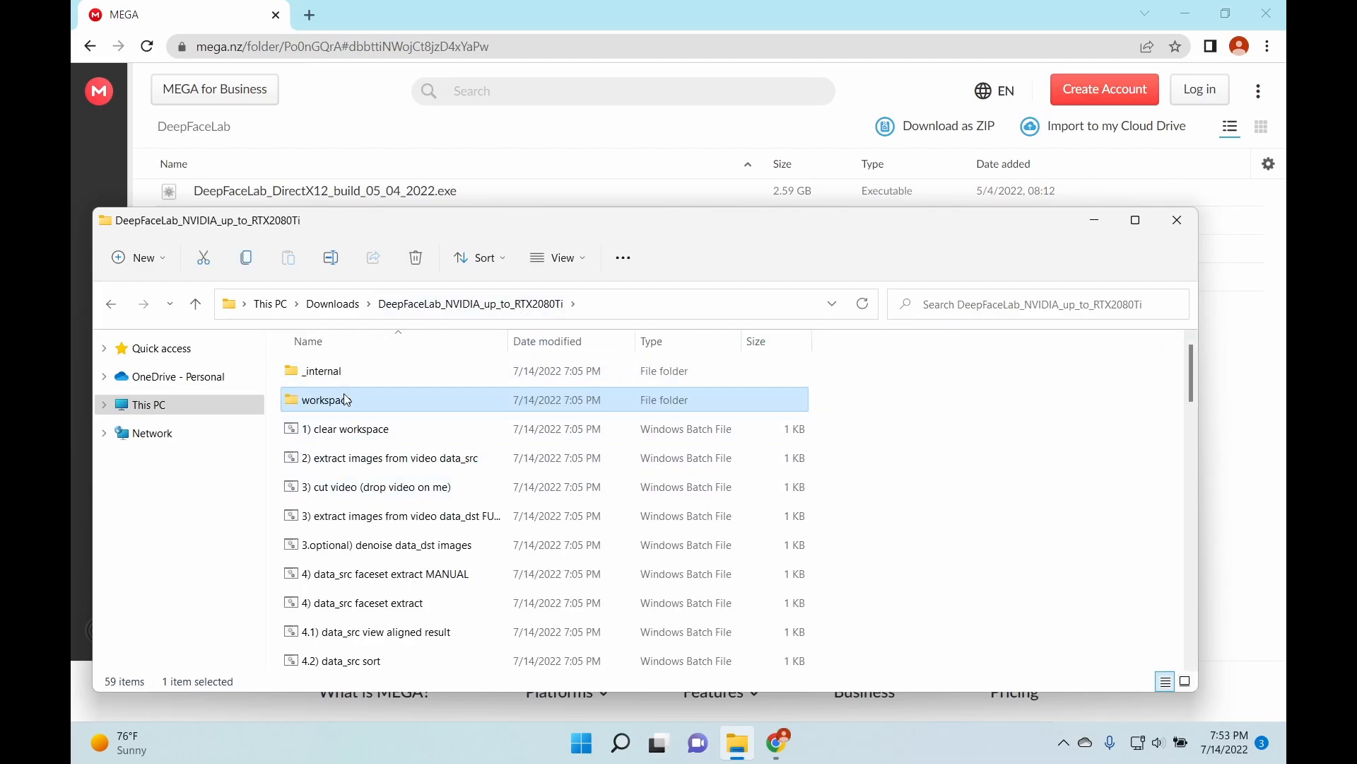
pyautogui.scroll(-7, 400, 510)
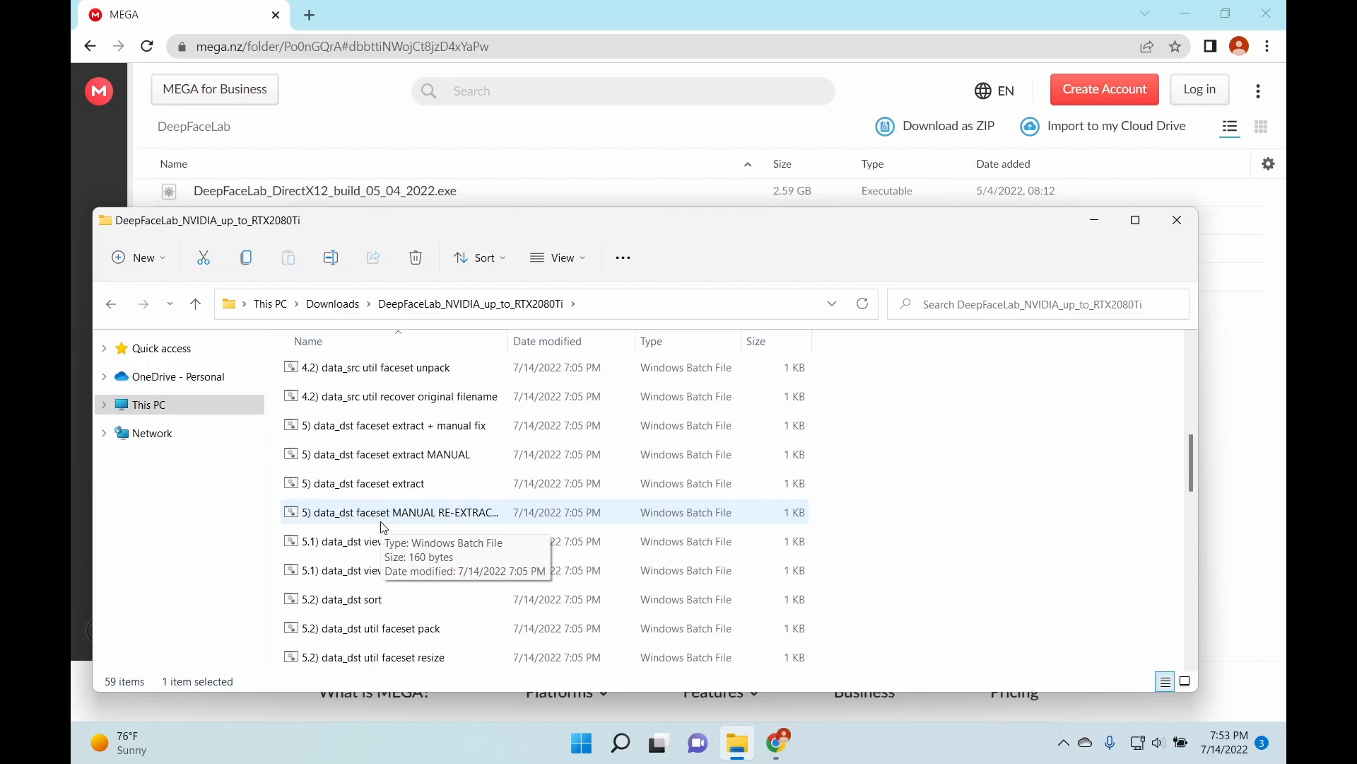
pyautogui.scroll(-4, 382, 526)
pyautogui.scroll(1, 387, 524)
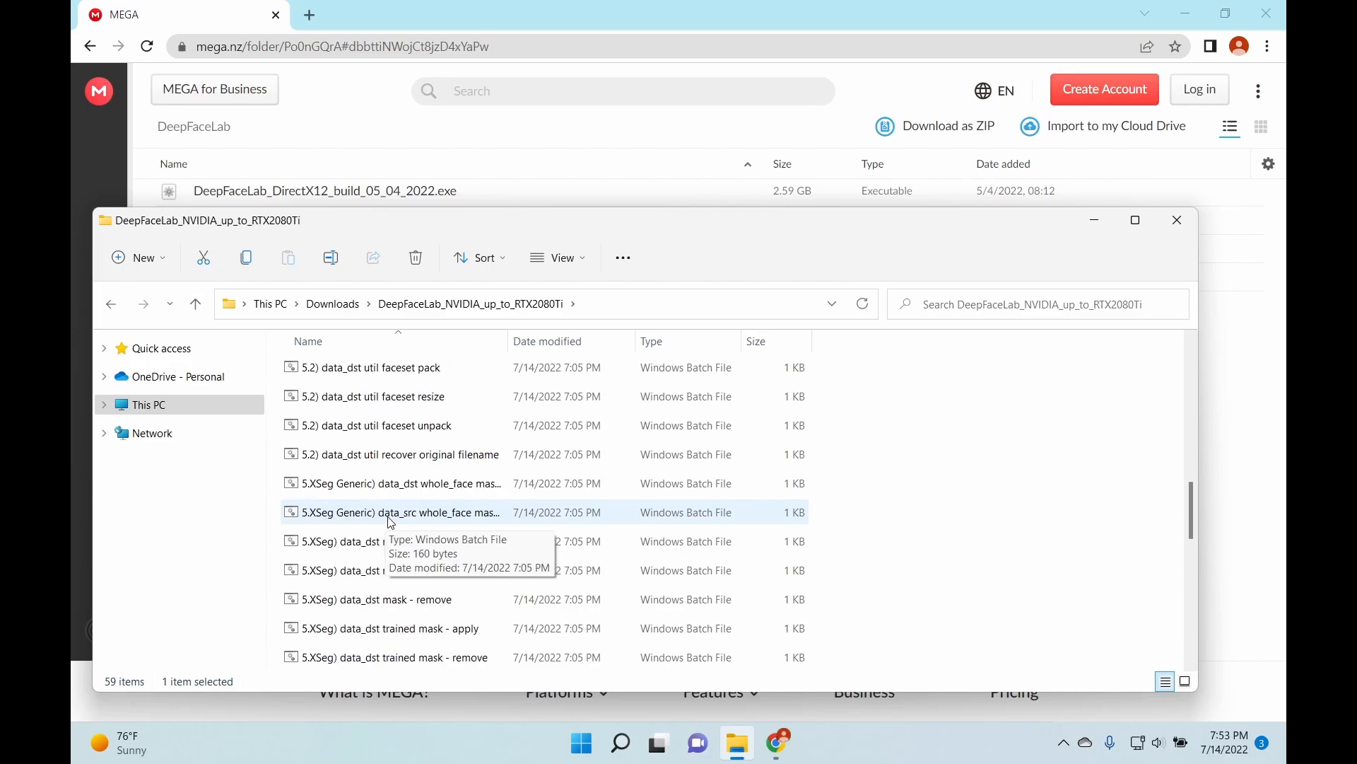
pyautogui.scroll(-3, 385, 527)
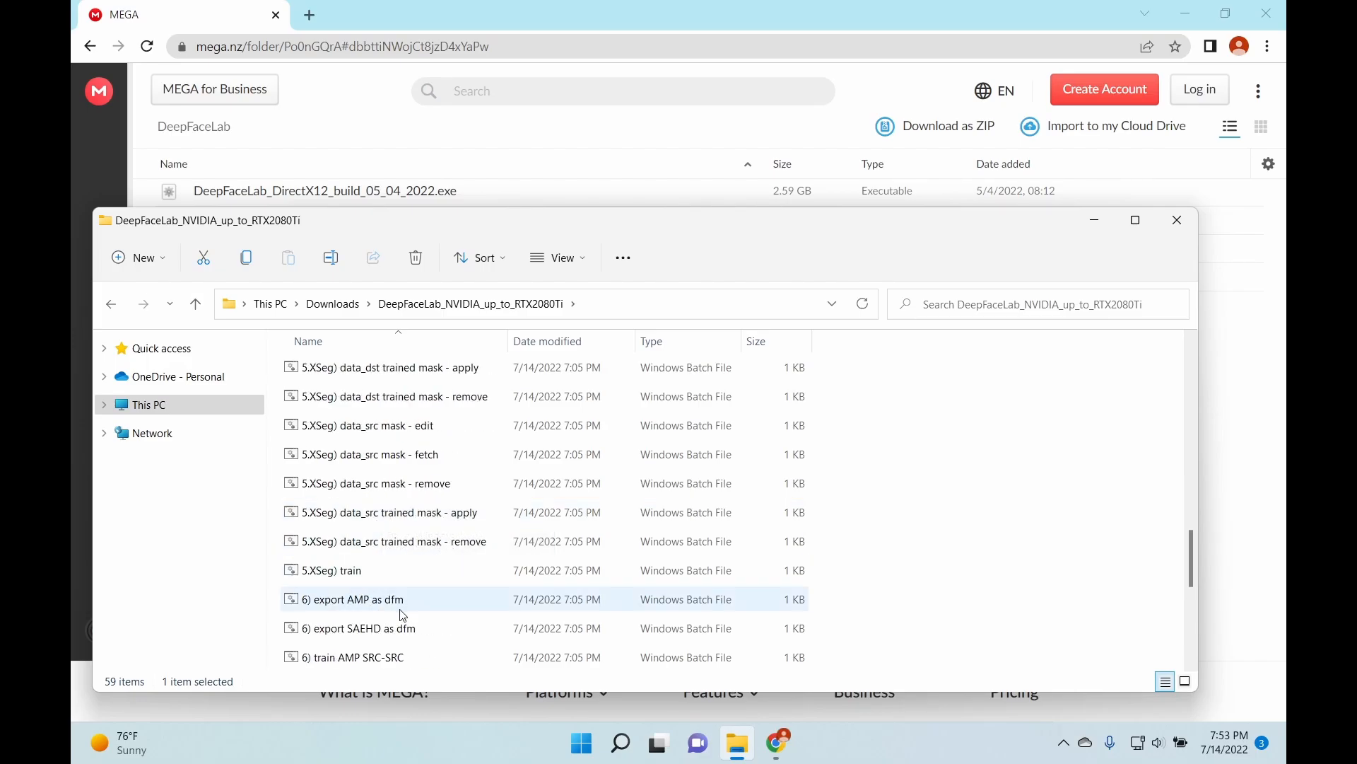
pyautogui.scroll(-1, 405, 610)
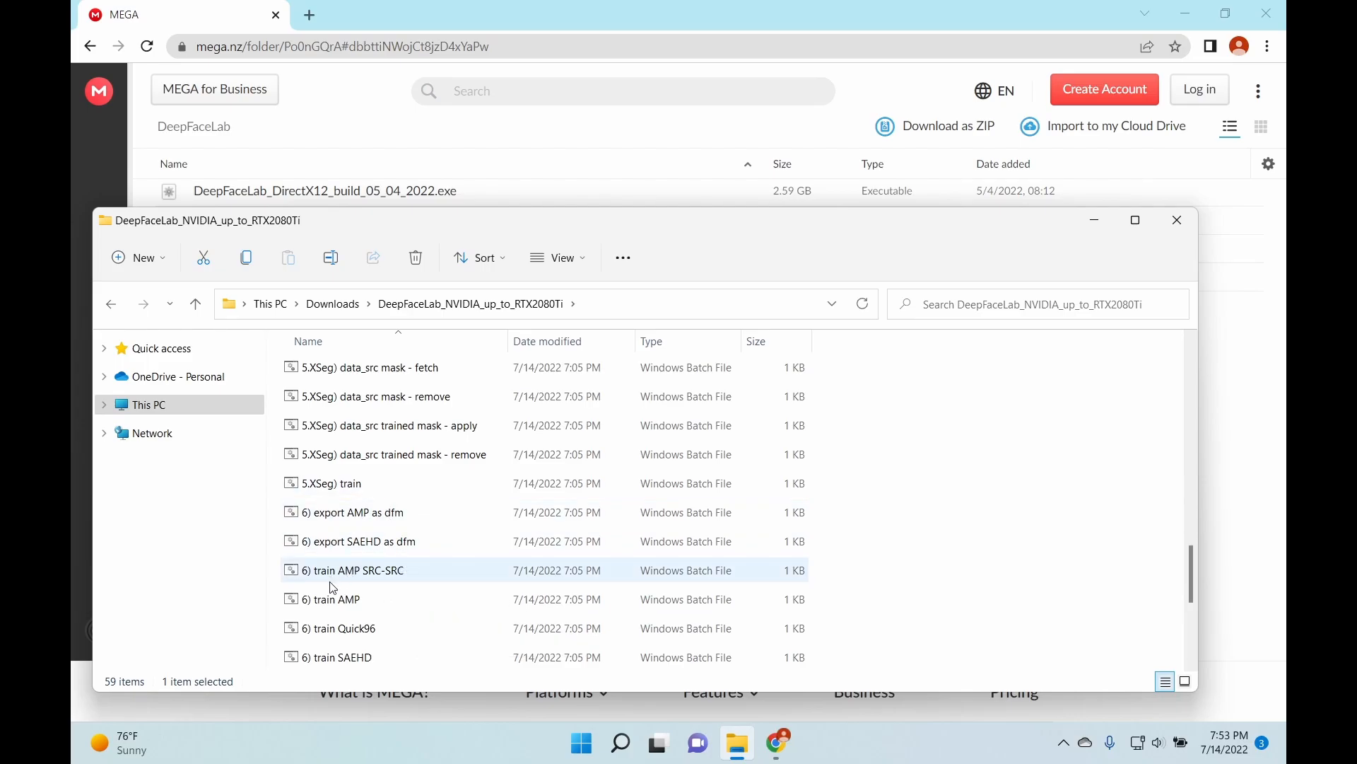
pyautogui.scroll(-1, 343, 590)
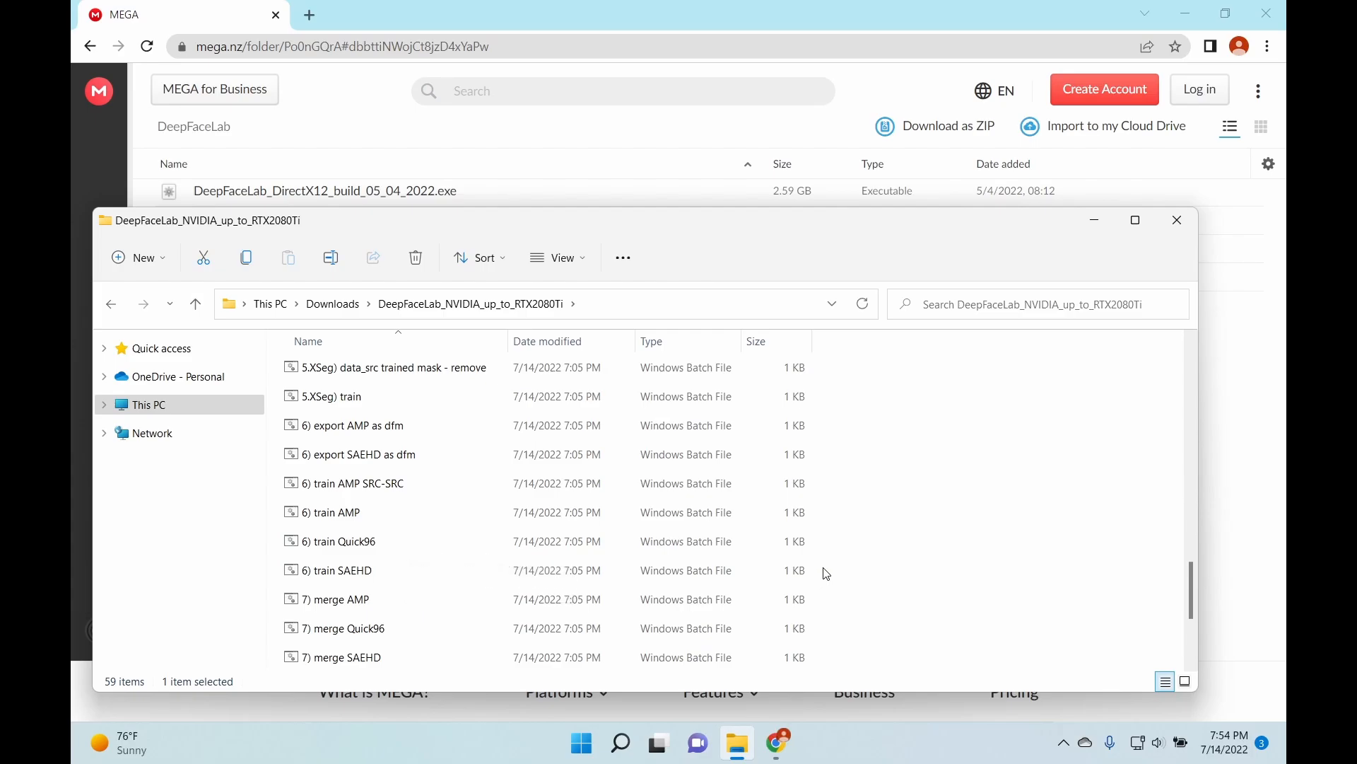
pyautogui.doubleClick(389, 542)
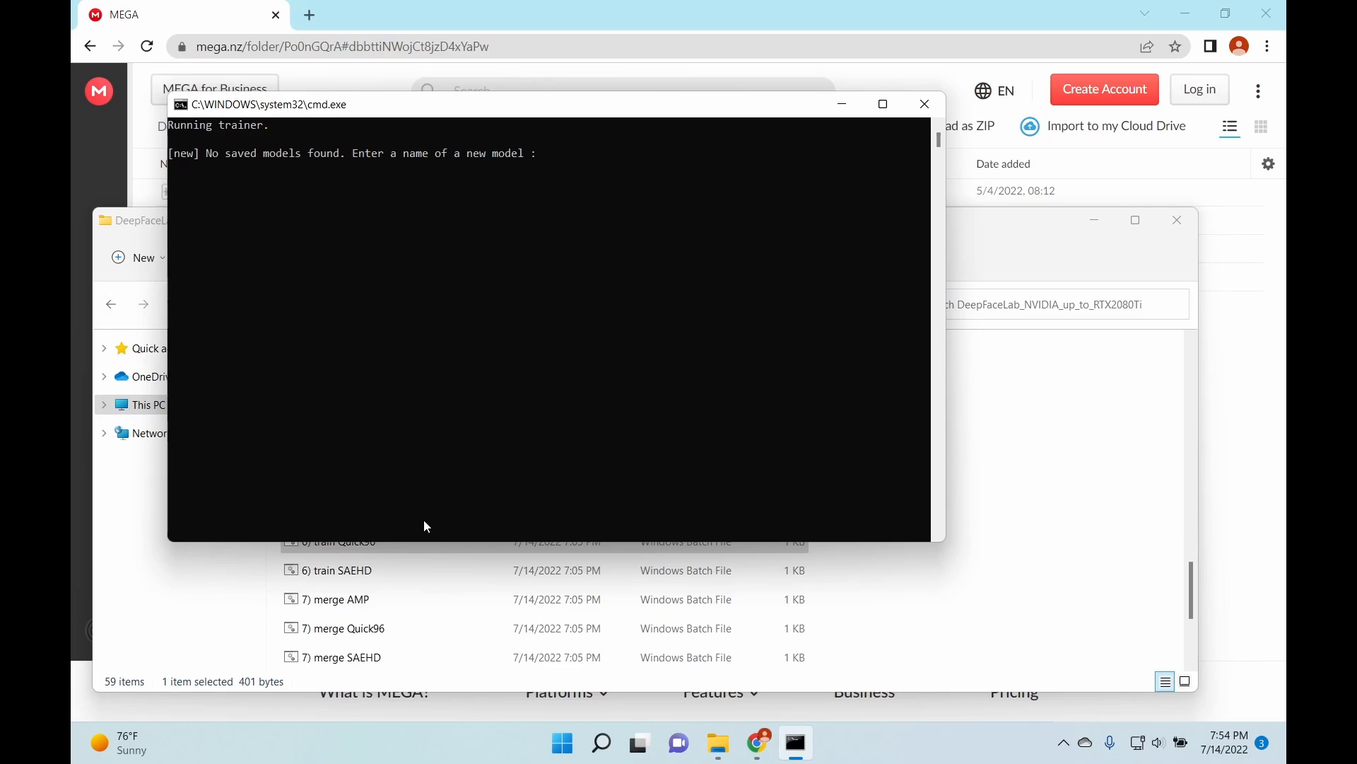
pyautogui.write('new')
pyautogui.press('Return')
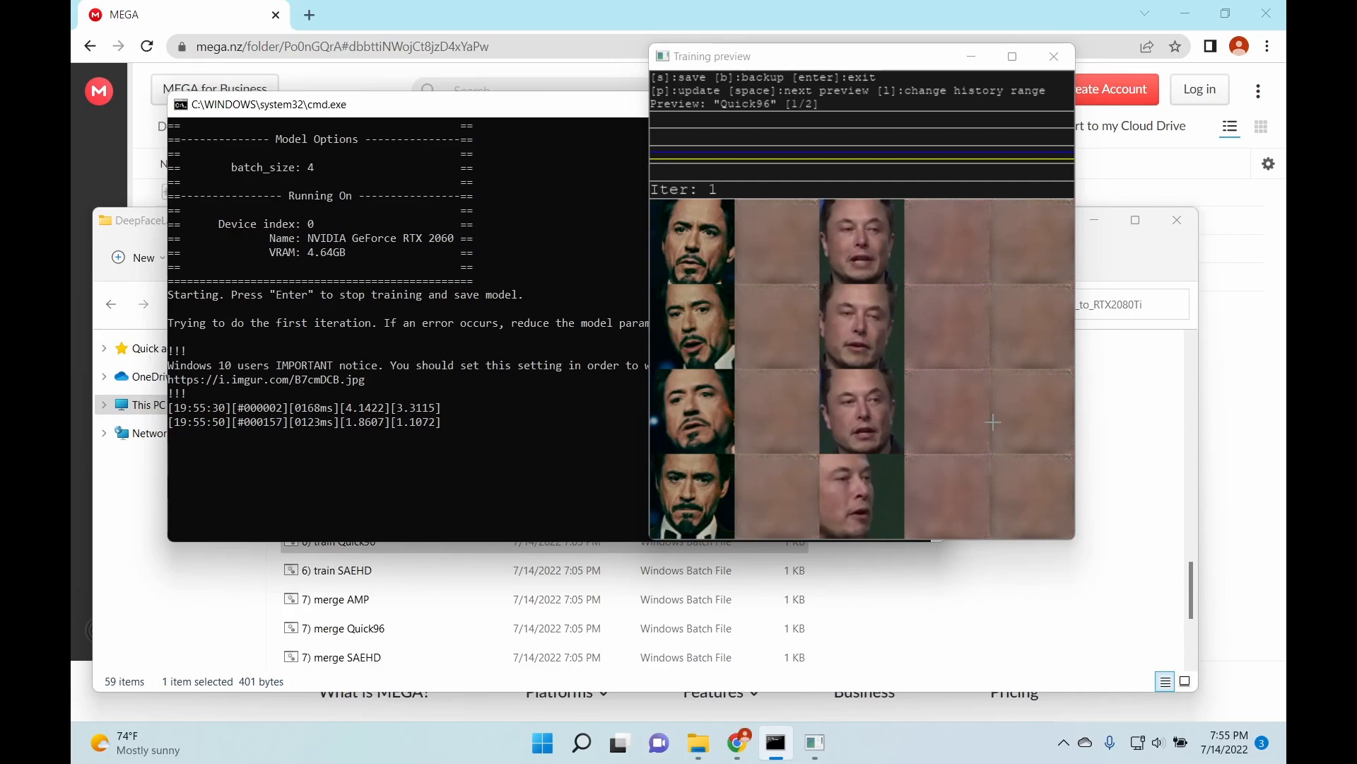
# Step: Refresh the Quick96 training preview repeatedly to check how the predicted faces develop
pyautogui.click(914, 394)
pyautogui.press('p')
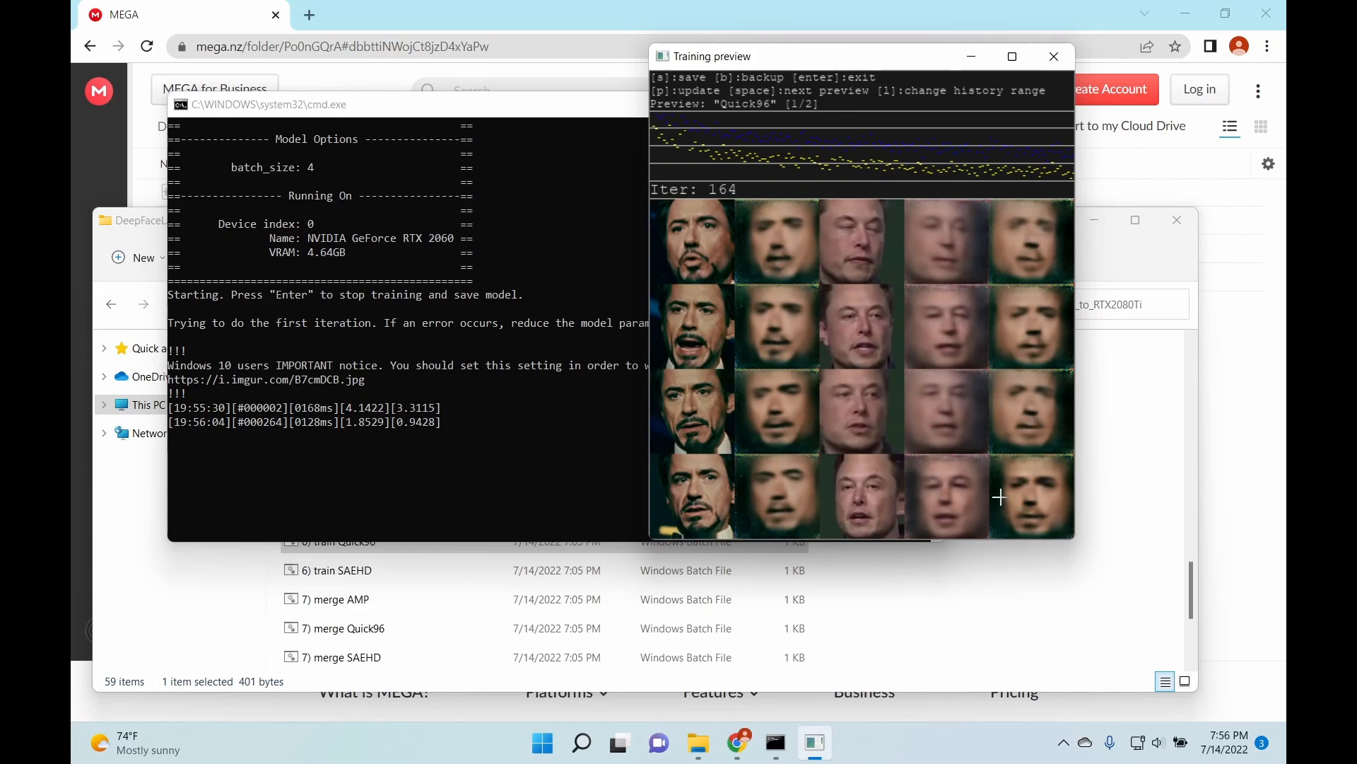
pyautogui.press('p')
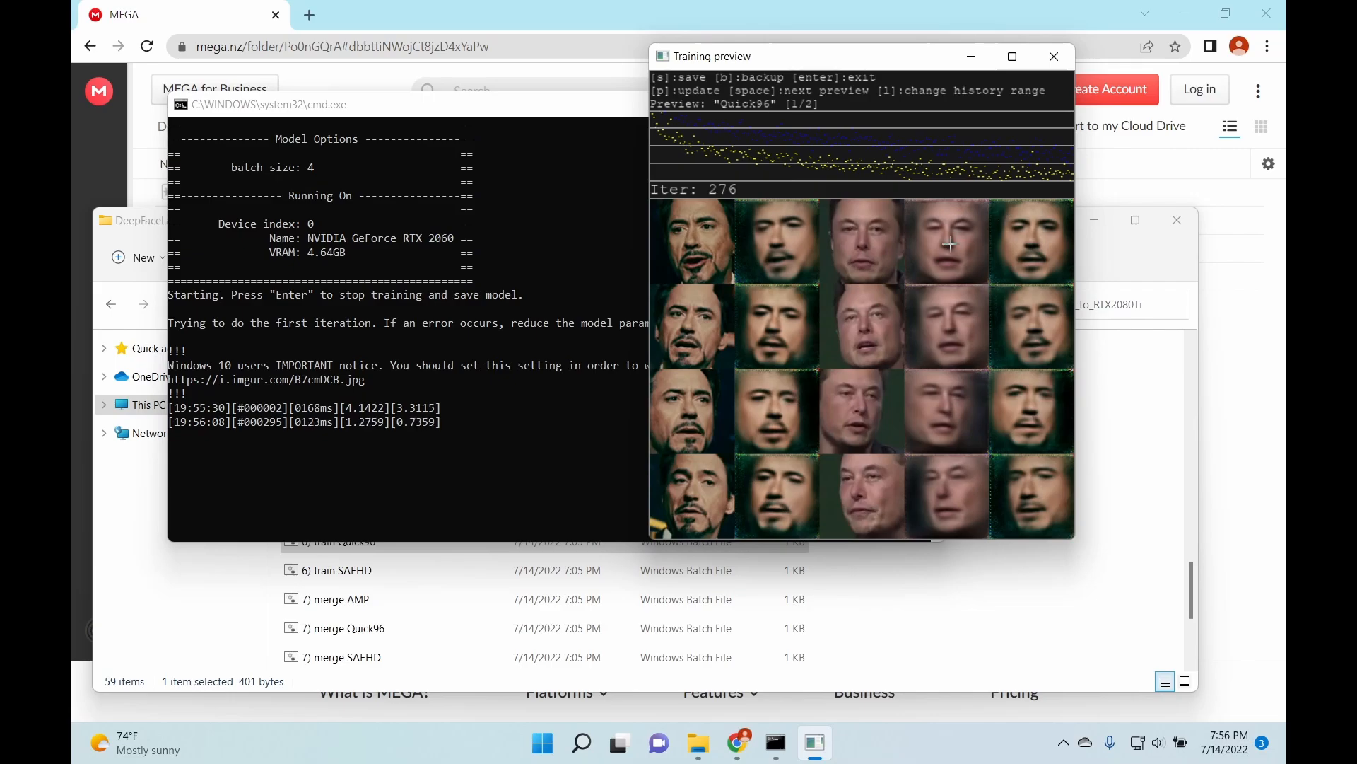
pyautogui.press('p')
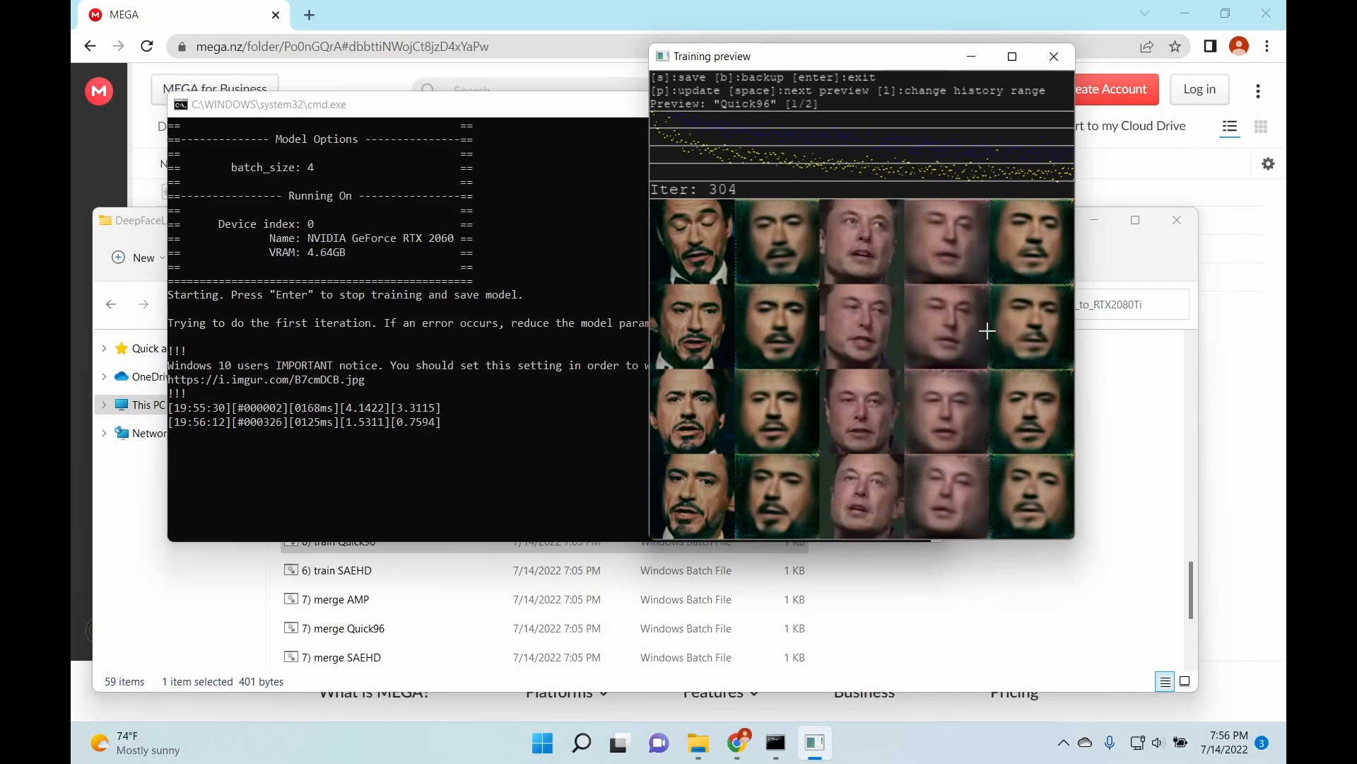
pyautogui.press('p')
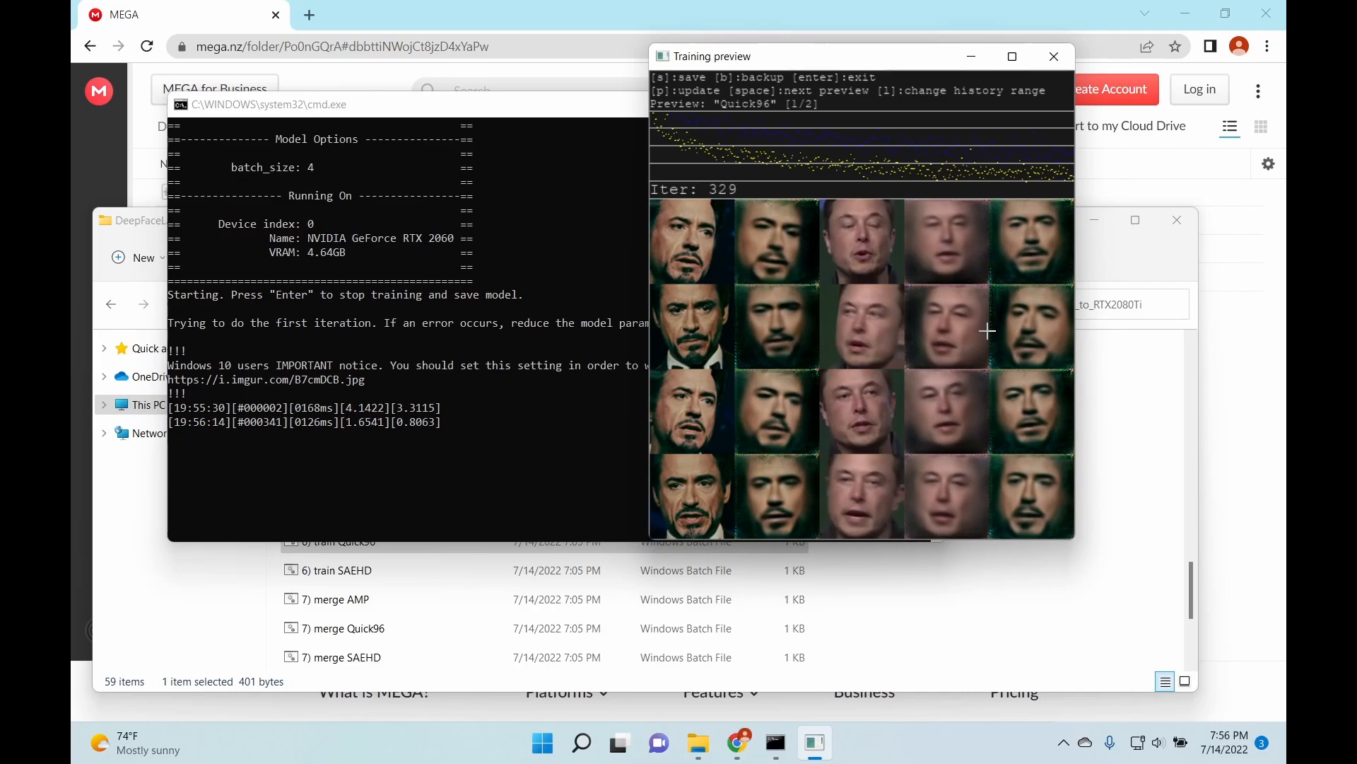
pyautogui.press('p')
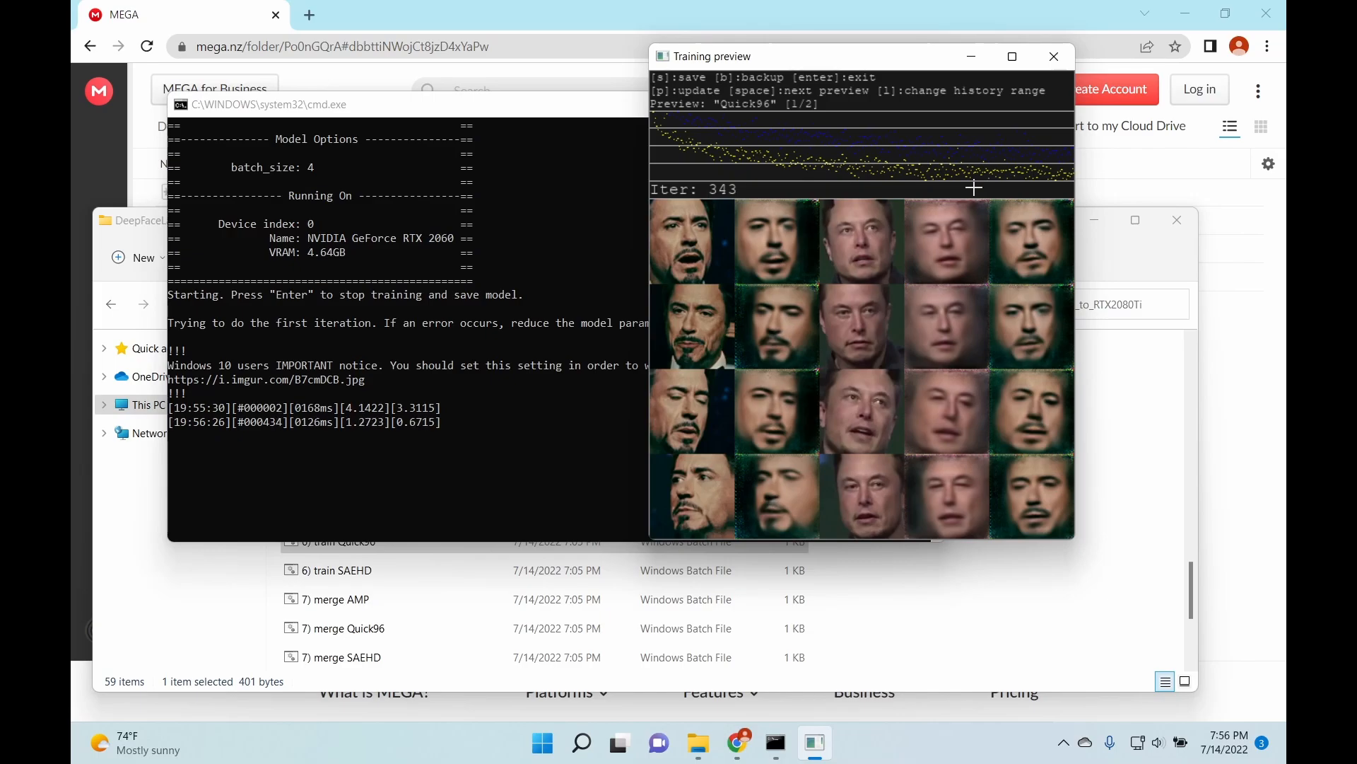
pyautogui.press('p')
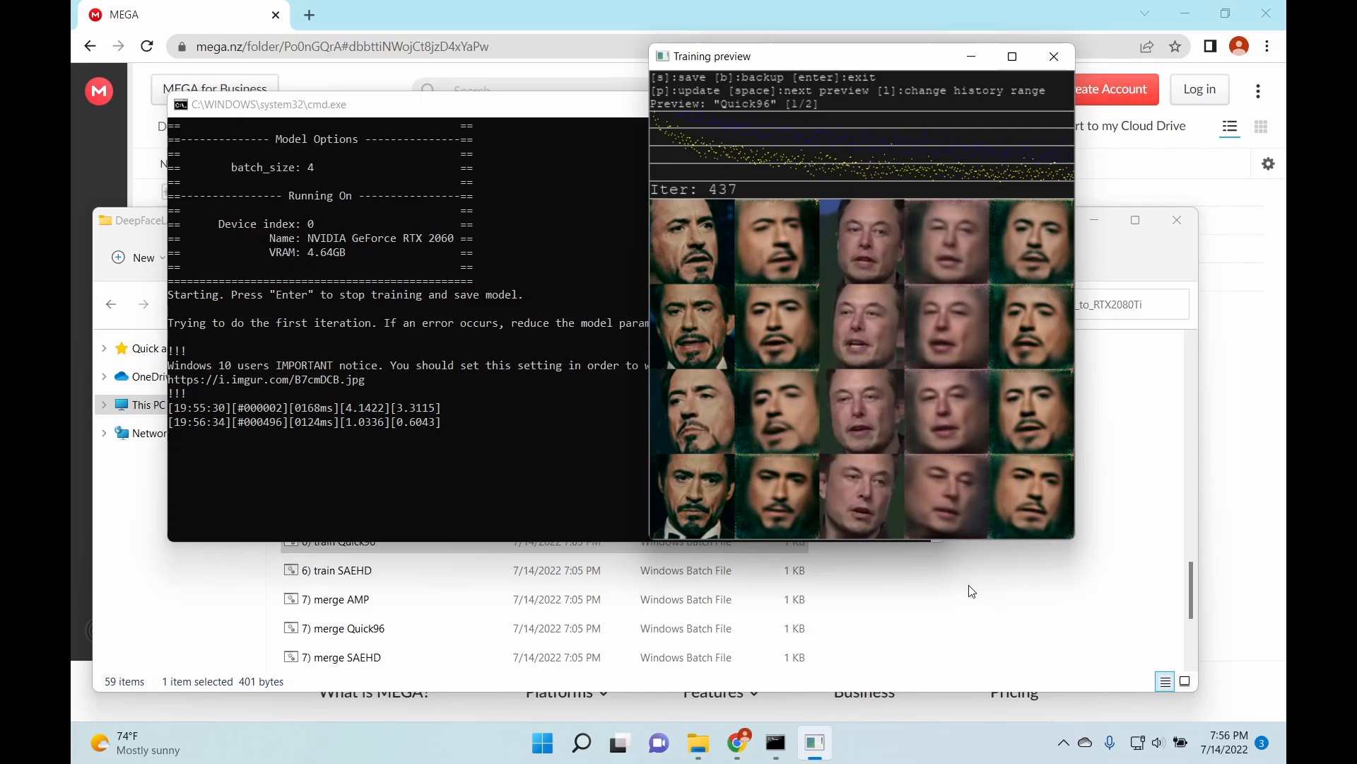
pyautogui.press('p')
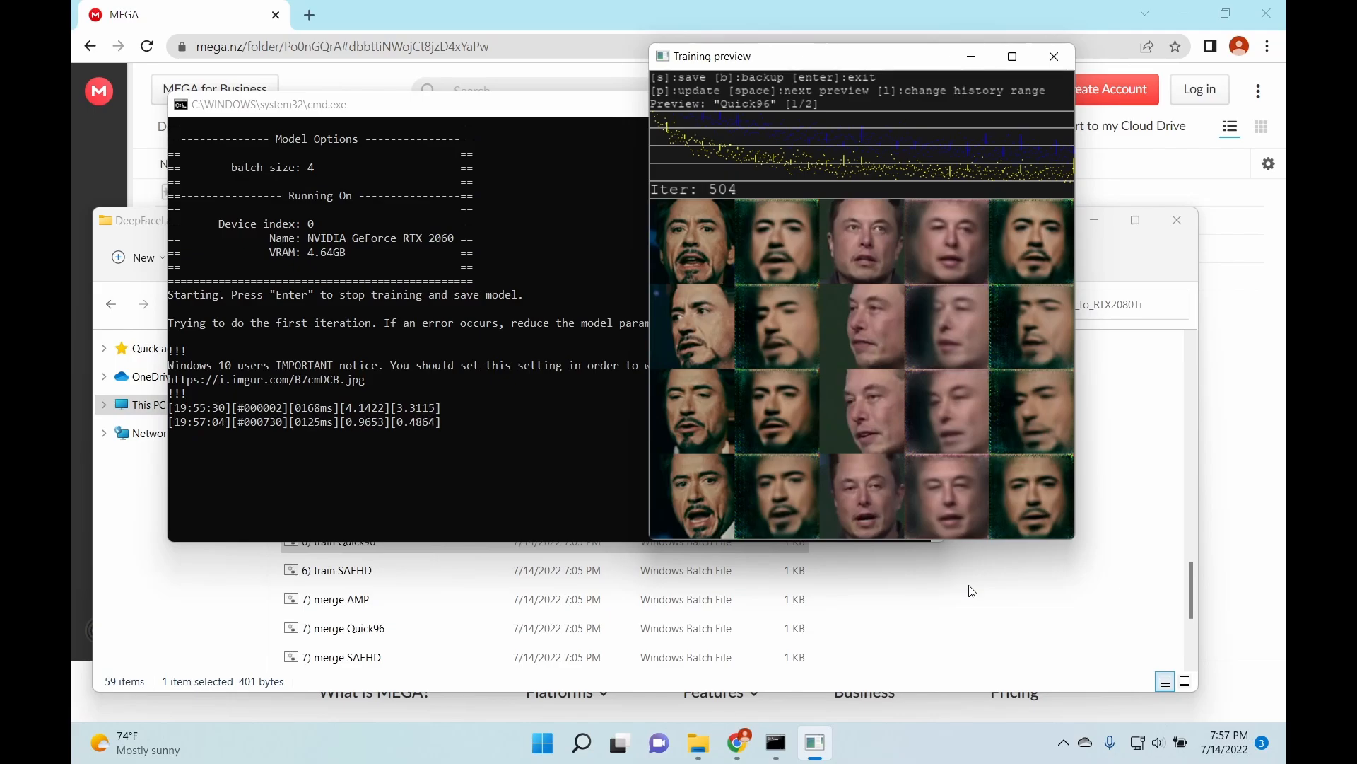
pyautogui.press('p')
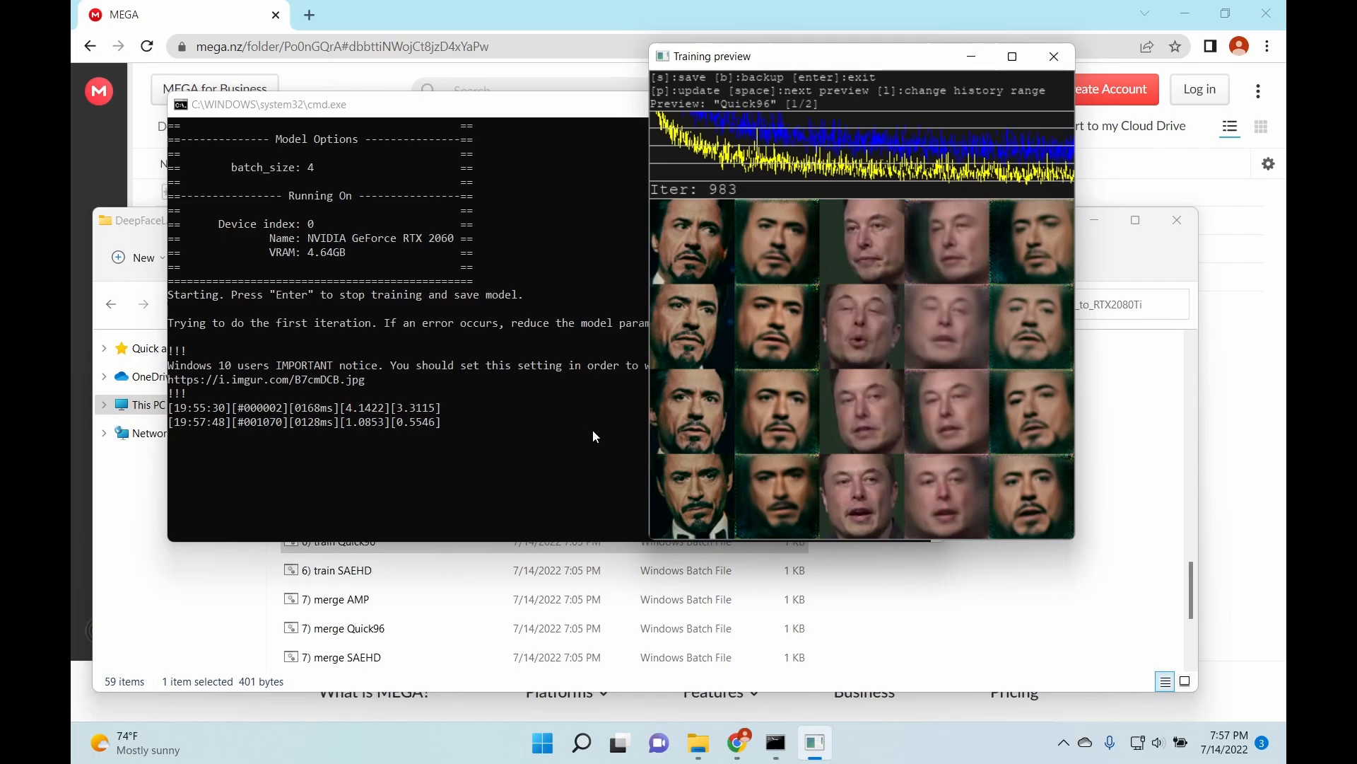
# Step: Check several more preview updates after extended training, save the Quick96 model, stop the training and close its console
pyautogui.moveTo(757, 738)
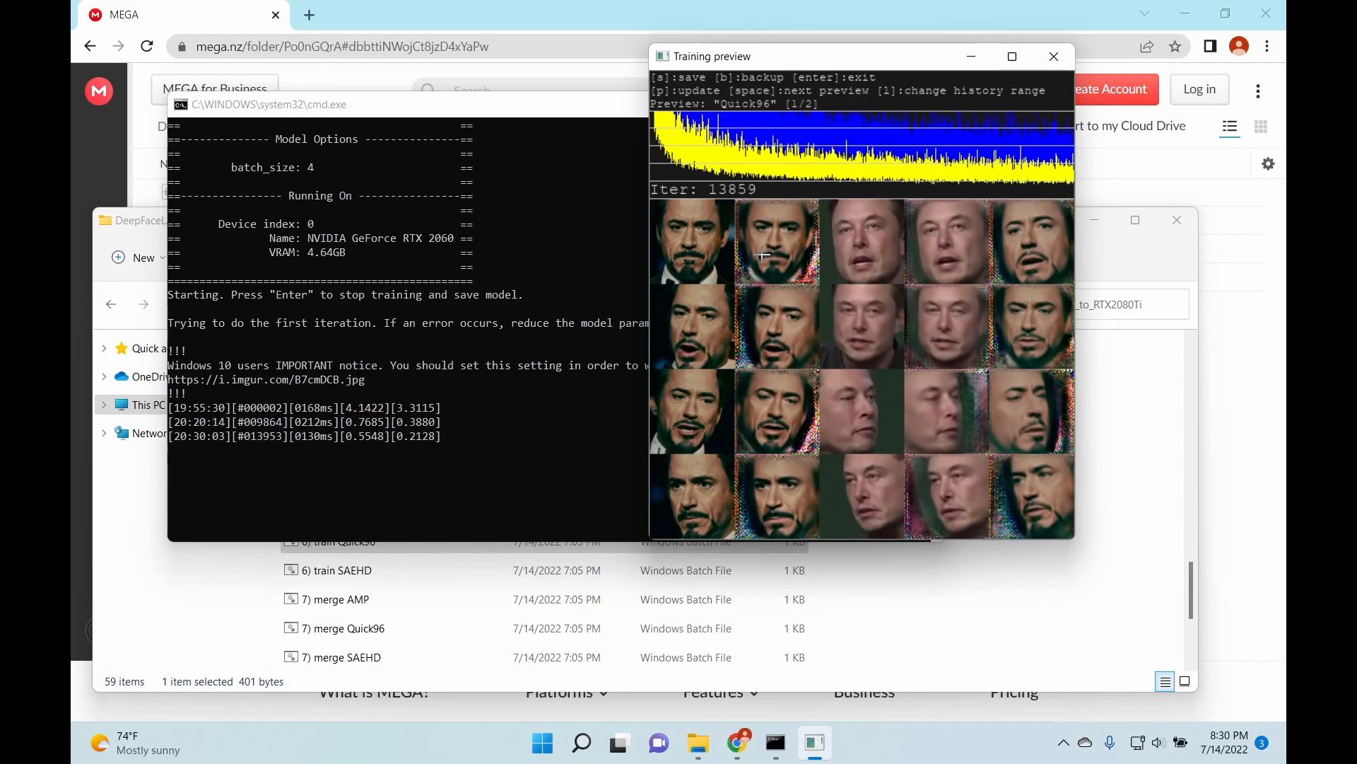
pyautogui.press('p')
pyautogui.press('p')
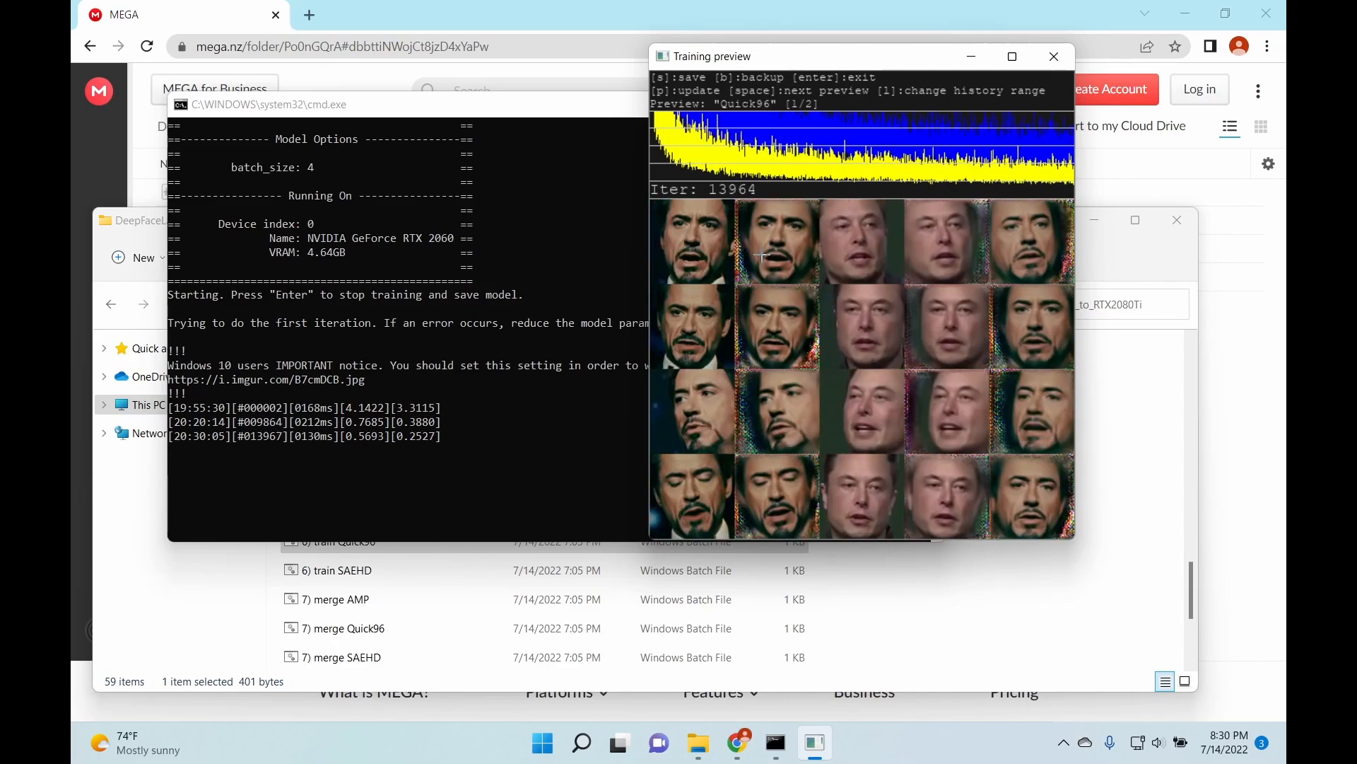
pyautogui.press('p')
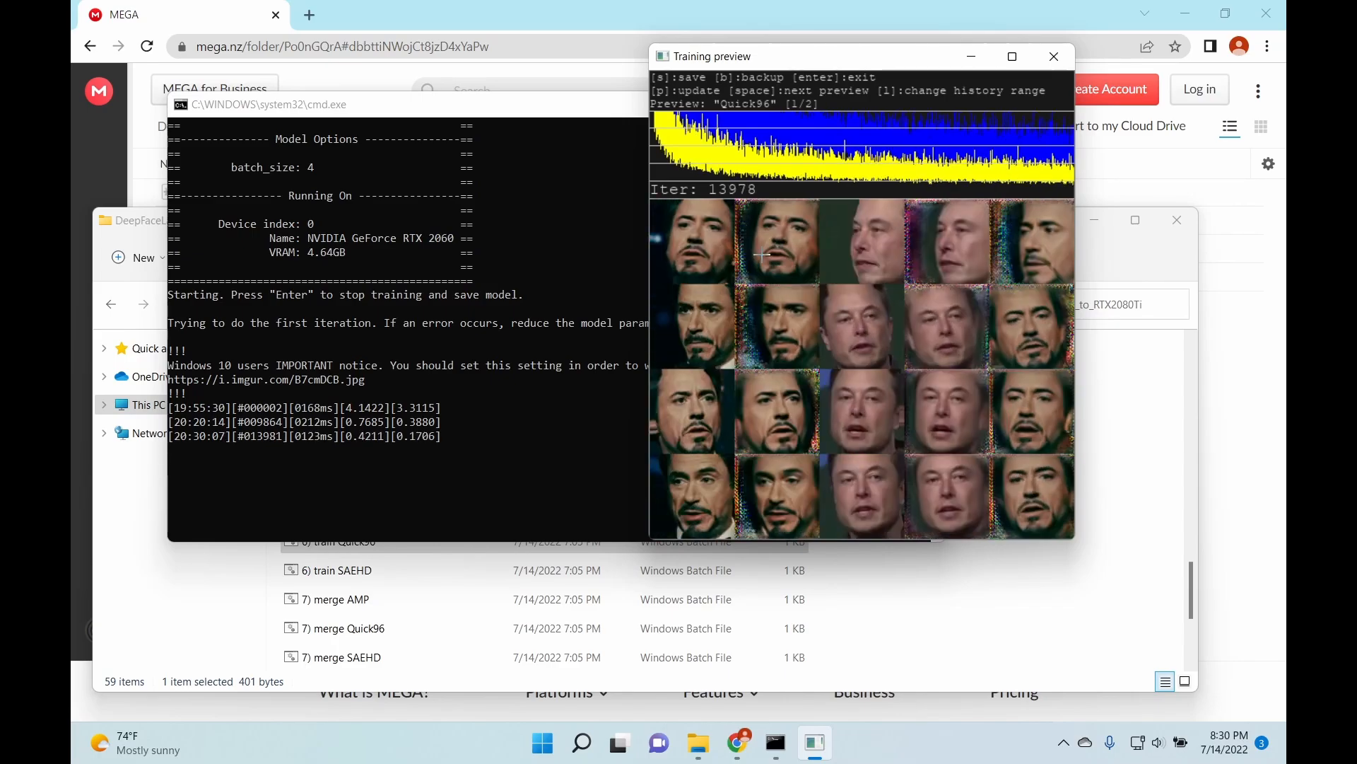
pyautogui.press('p')
pyautogui.press('p')
pyautogui.press('p')
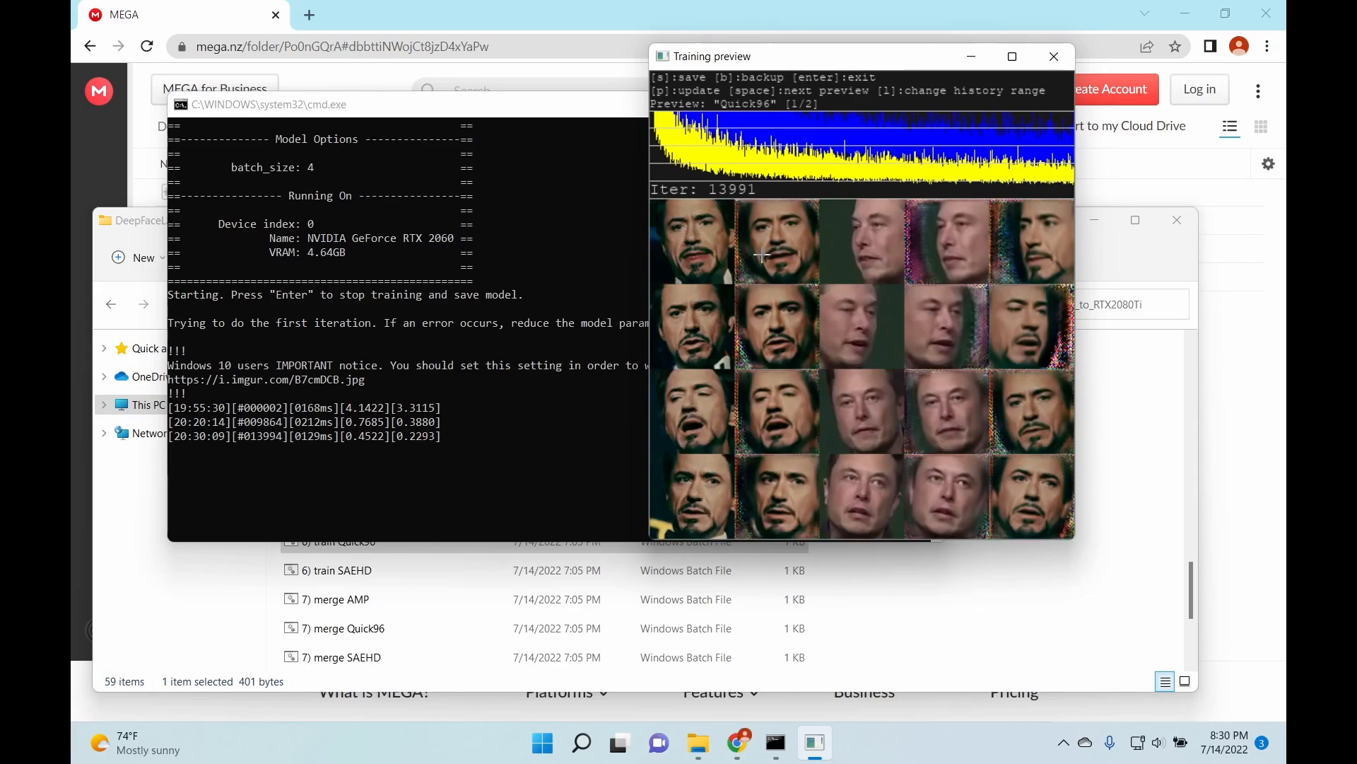
pyautogui.press('p')
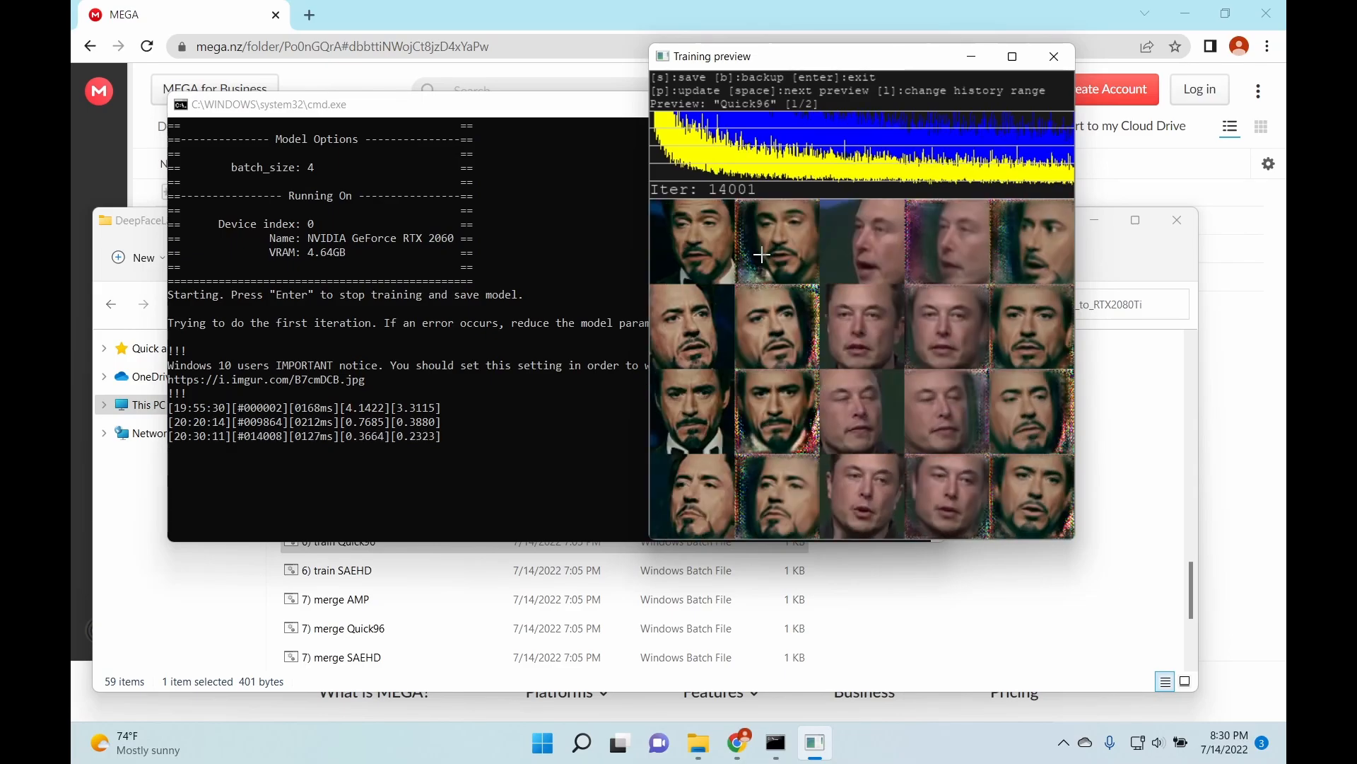
pyautogui.press('s')
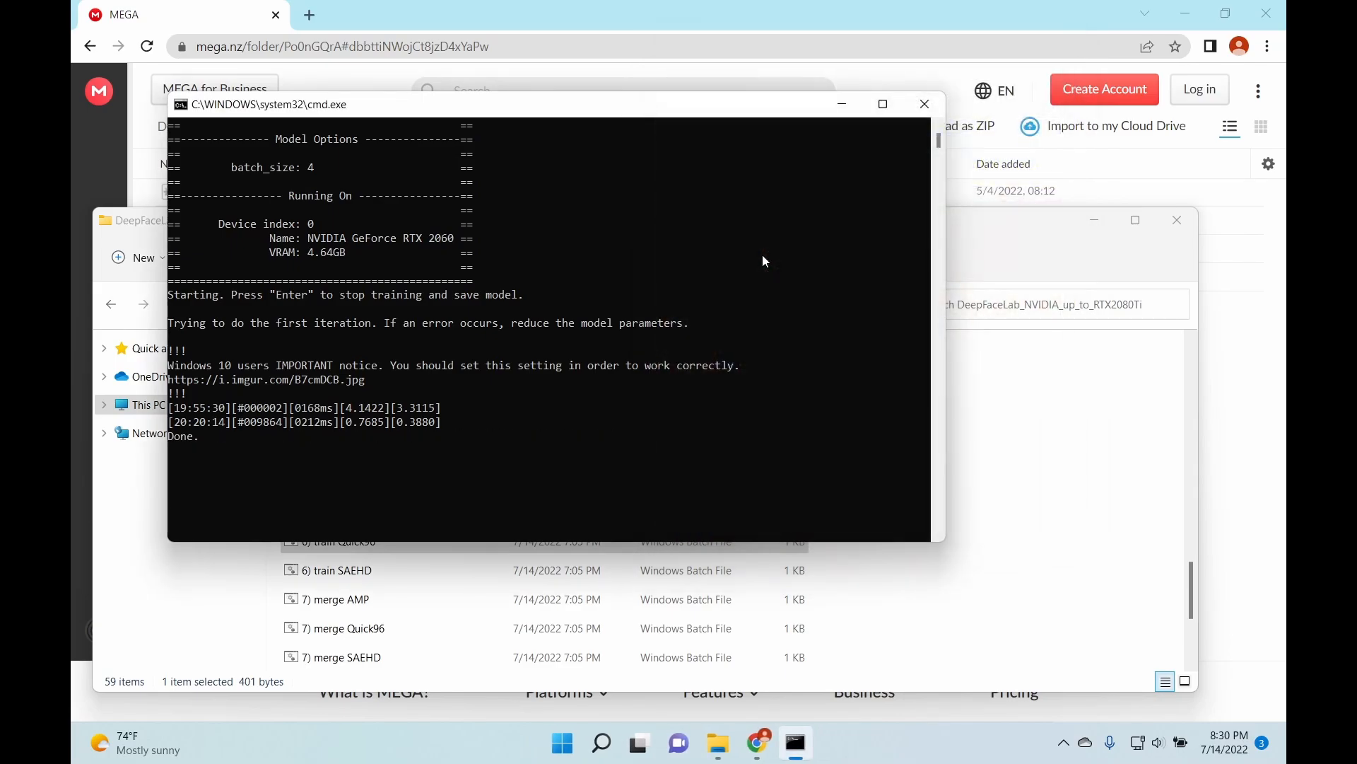
pyautogui.press('Return')
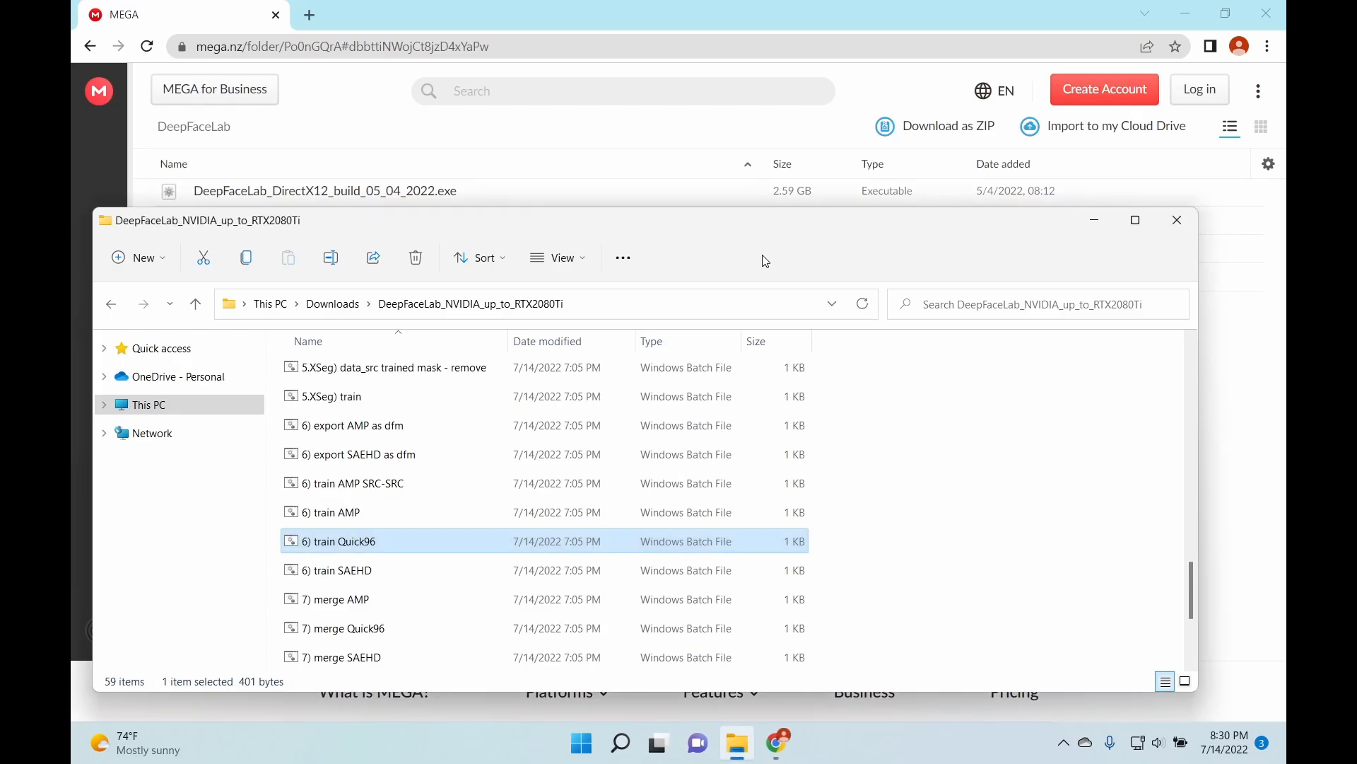
# Step: Run "7) merge Quick96" from the DeepFaceLab folder and choose the saved model "new" (index 0)
pyautogui.scroll(-1, 618, 427)
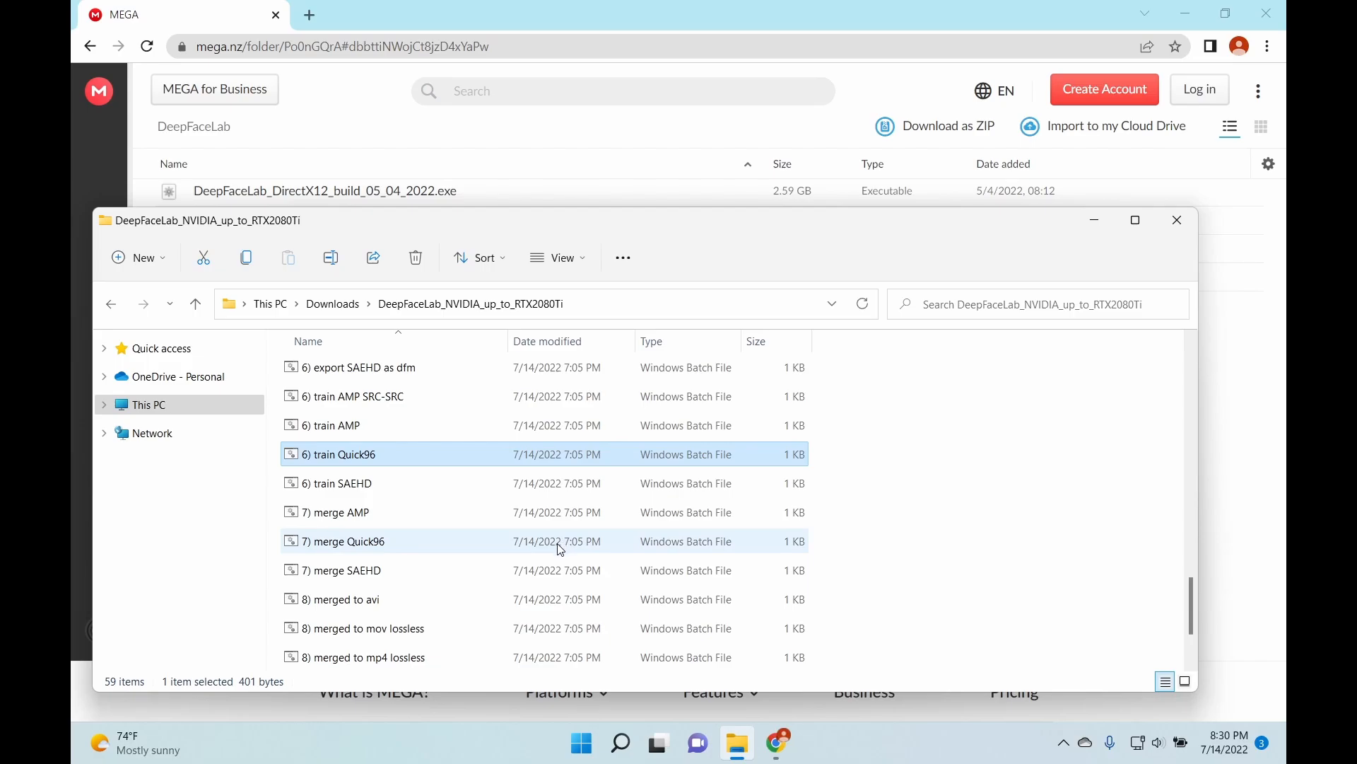
pyautogui.scroll(-1, 561, 550)
pyautogui.scroll(-1, 561, 552)
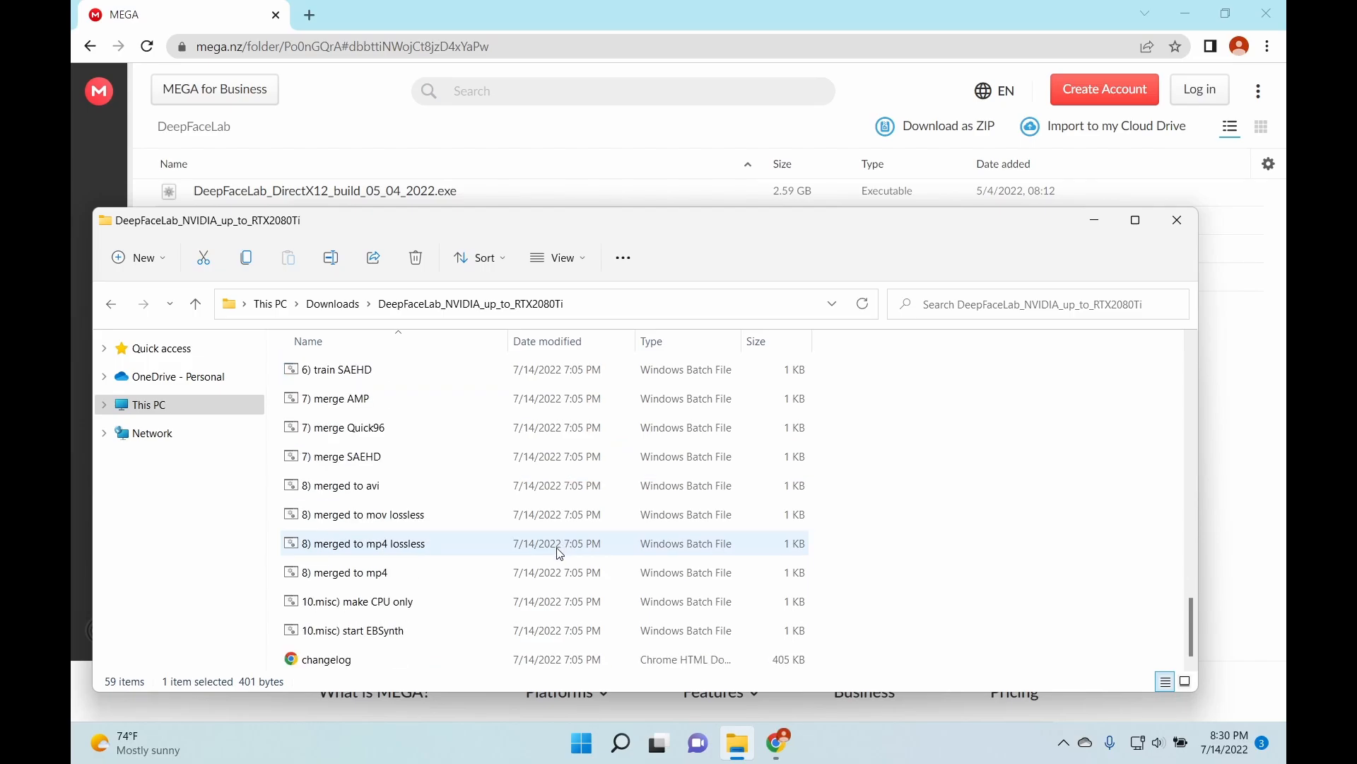
pyautogui.scroll(3, 560, 550)
pyautogui.scroll(-1, 558, 543)
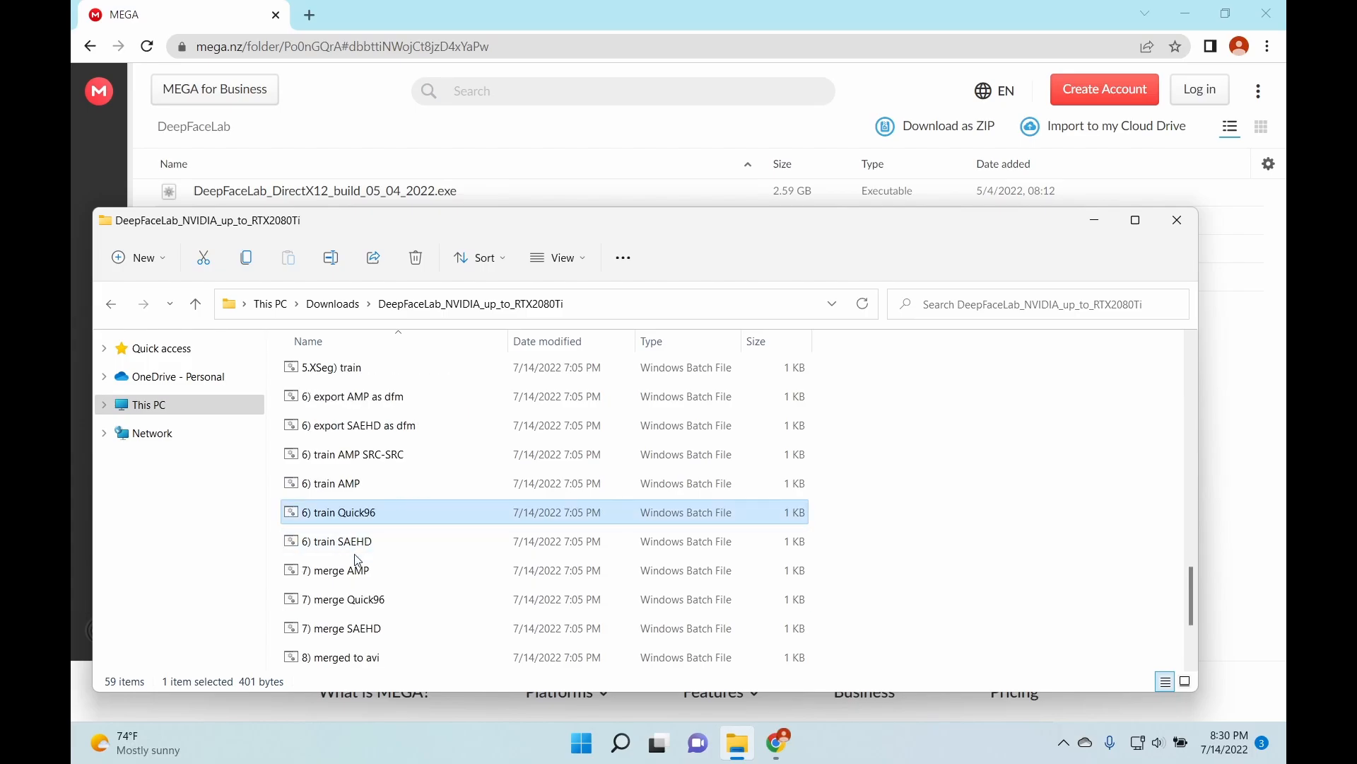
pyautogui.scroll(-1, 361, 592)
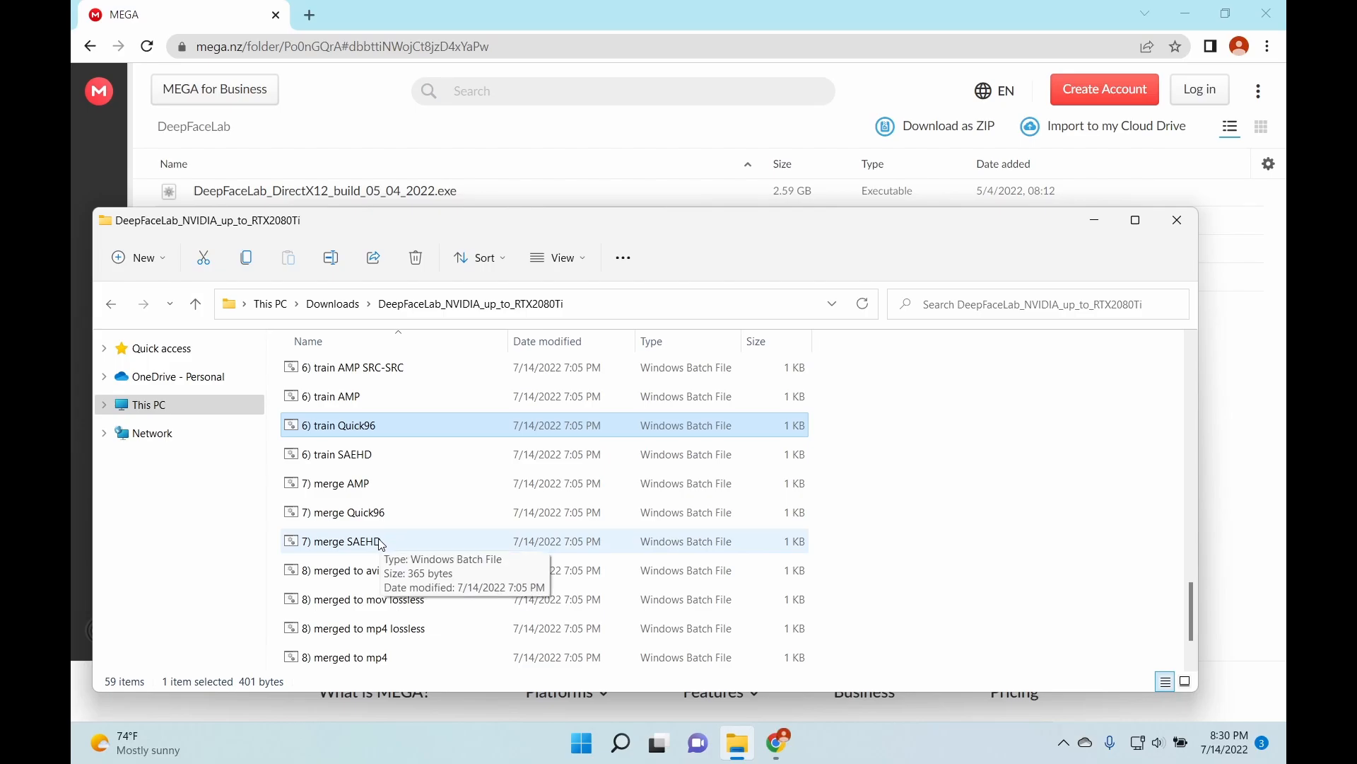
pyautogui.doubleClick(380, 519)
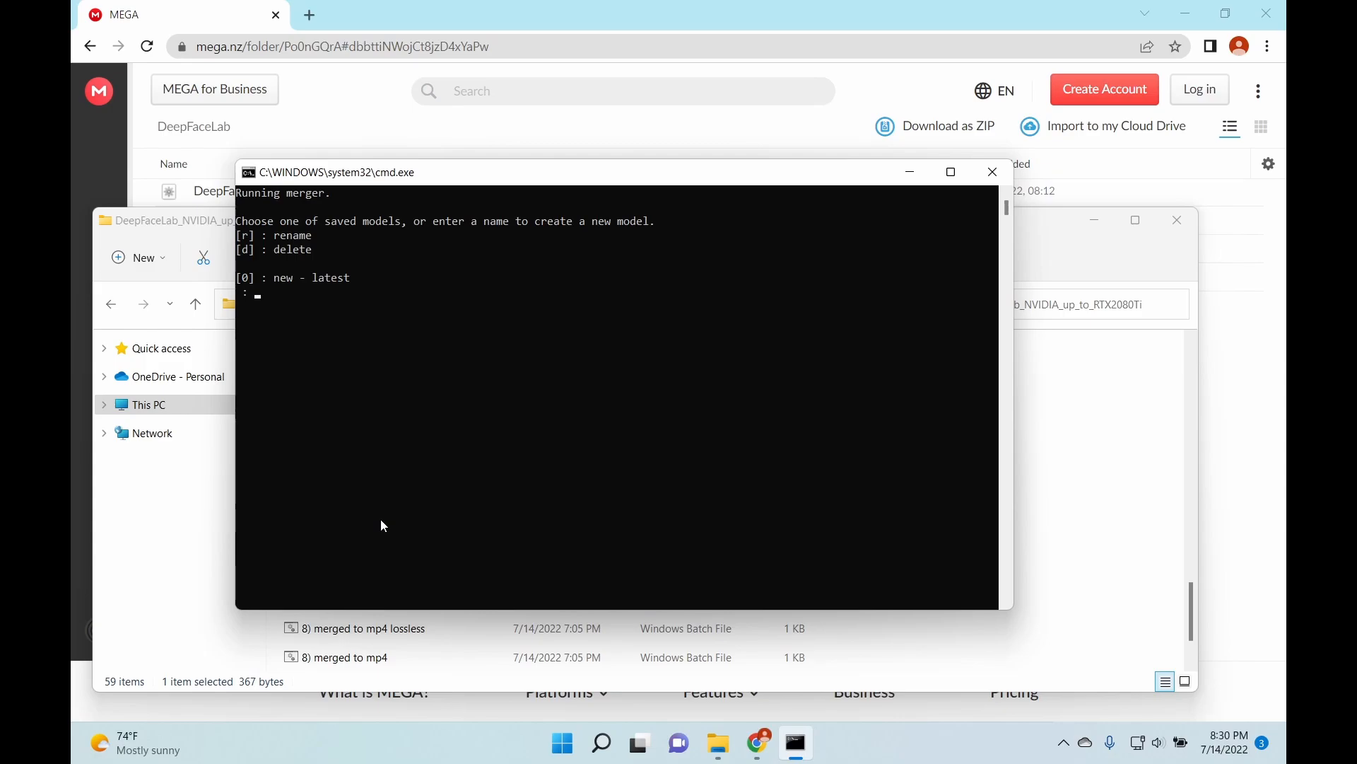
pyautogui.write('0')
pyautogui.press('Return')
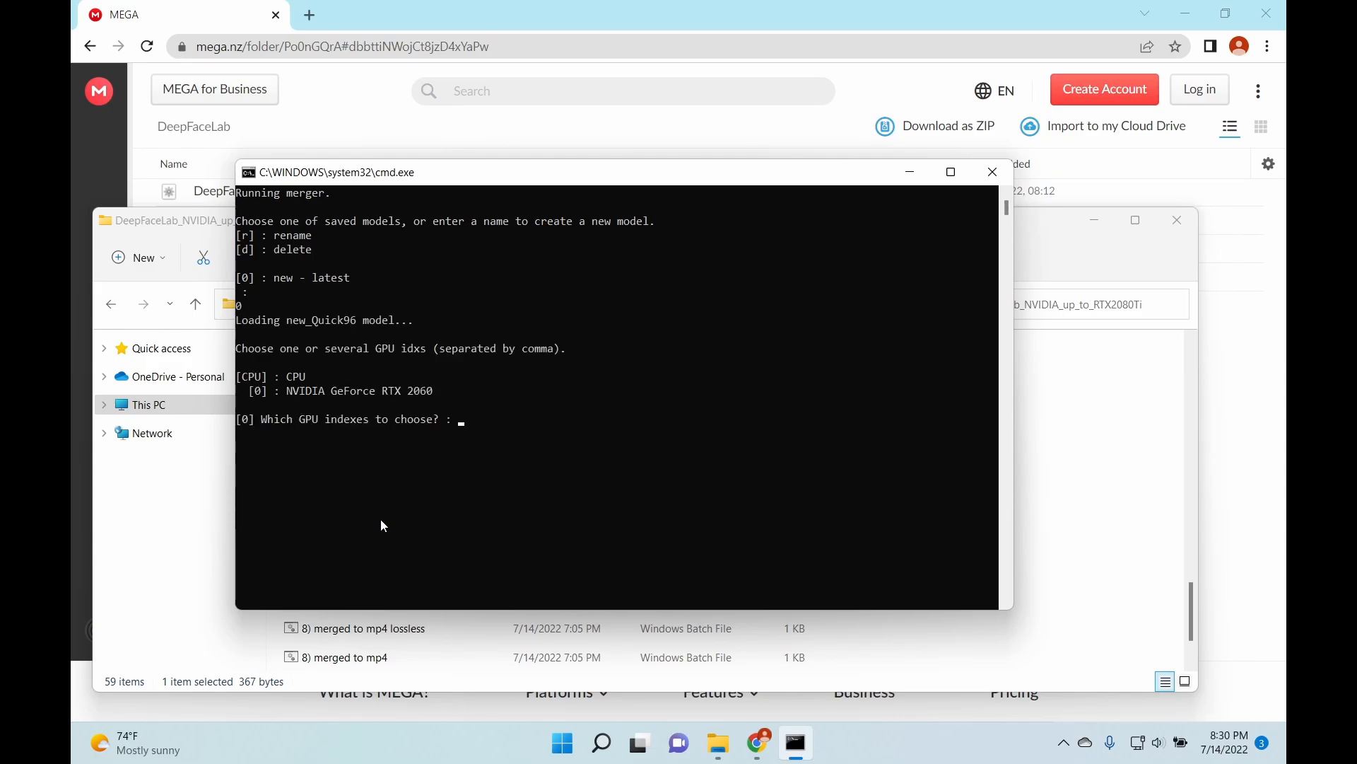
# Step: Choose GPU index 0, enable the interactive merger with "y", and accept the default 12 workers
pyautogui.write('0')
pyautogui.press('Return')
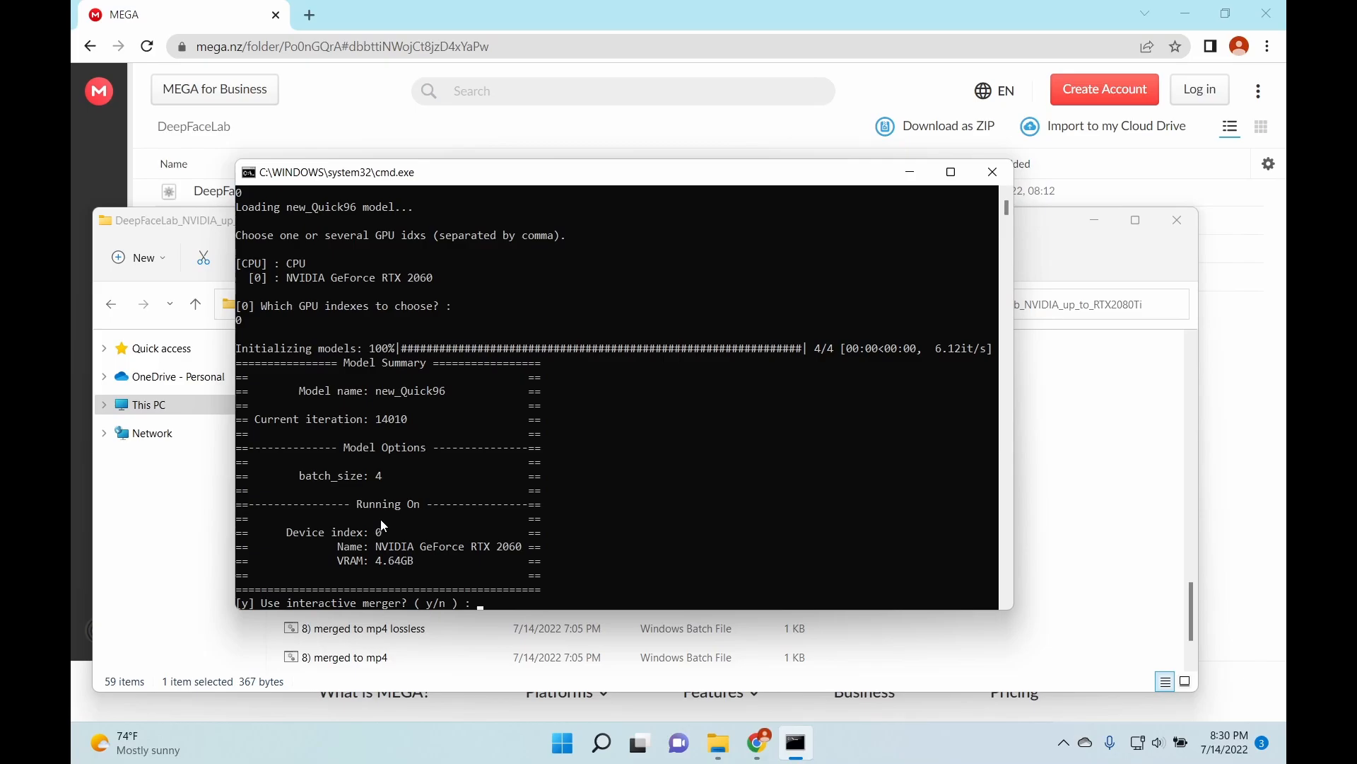
pyautogui.write('y')
pyautogui.press('Return')
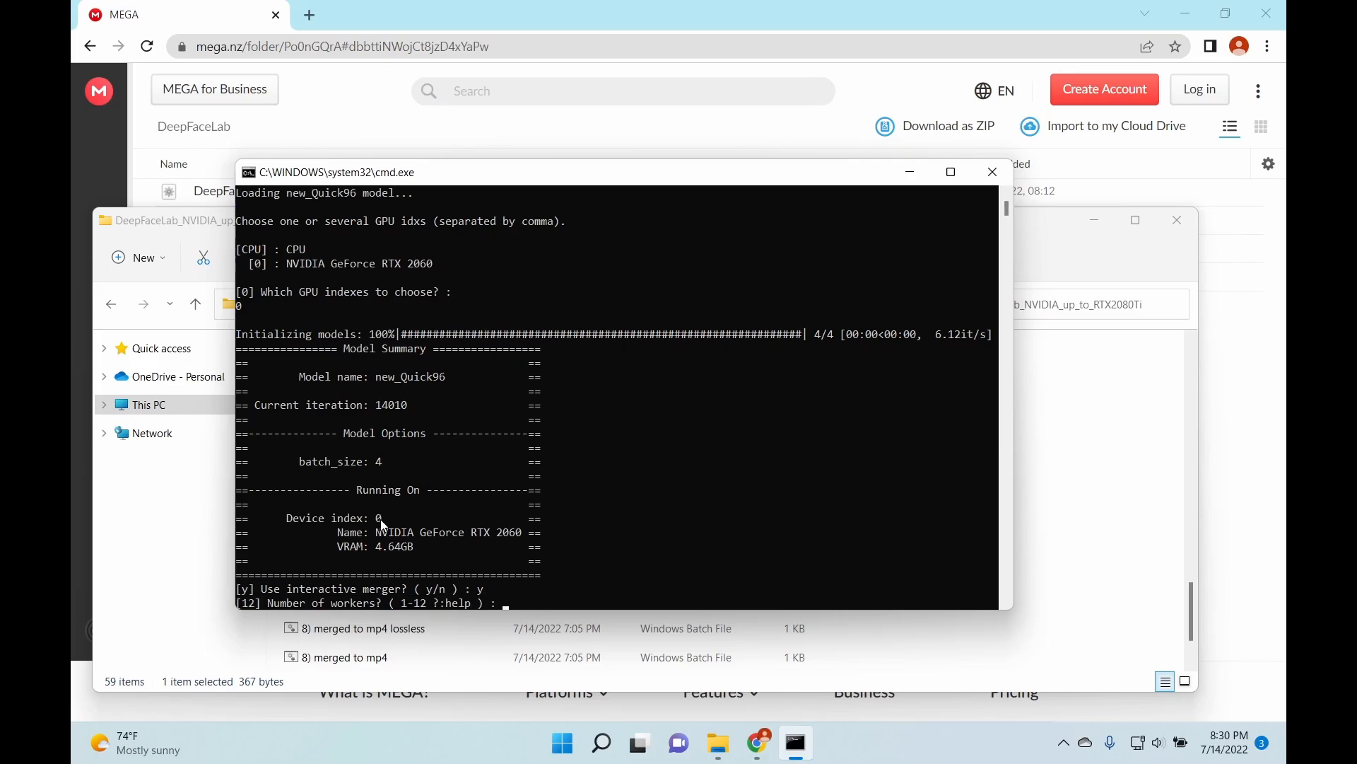
pyautogui.press('Return')
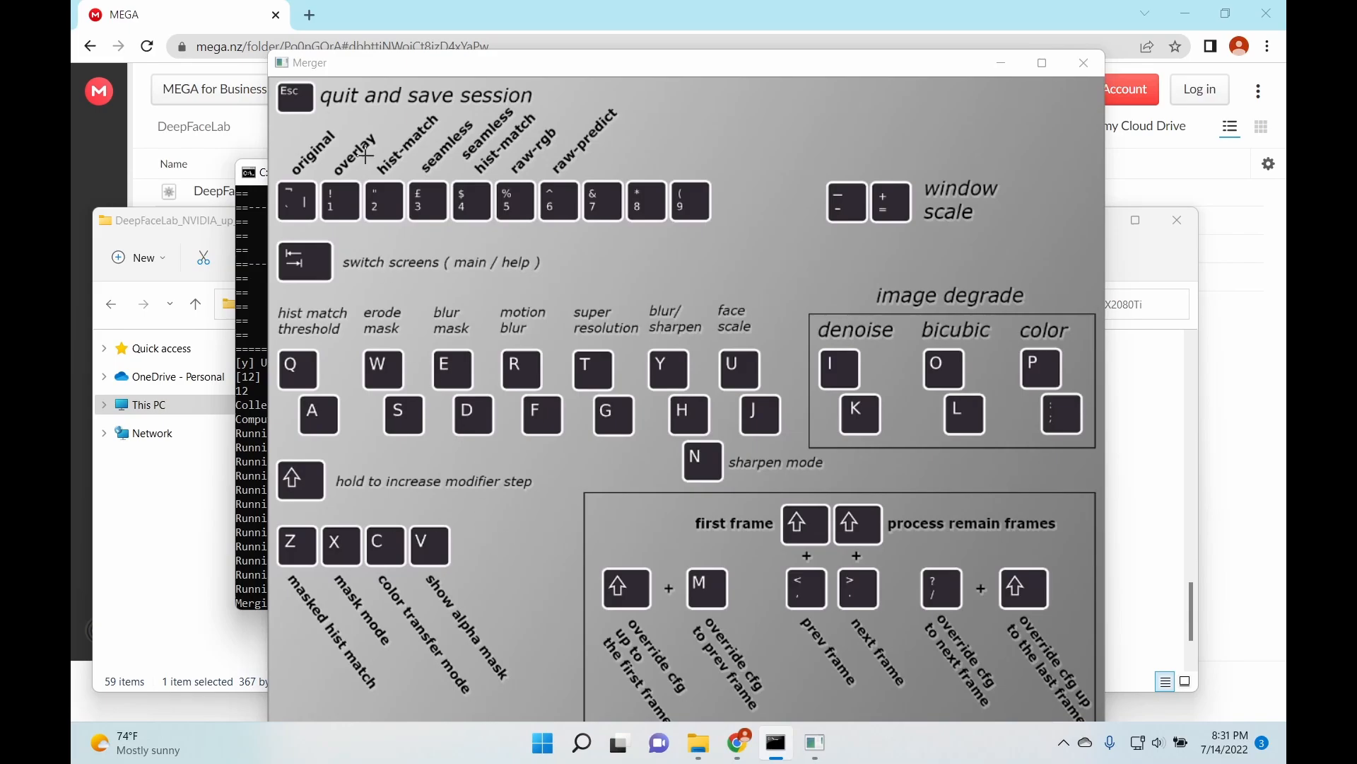
# Step: Switch the Merger from its help screen to the frame preview and place it so the console's merge settings stay readable
pyautogui.moveTo(379, 65); pyautogui.dragTo(273, 24)
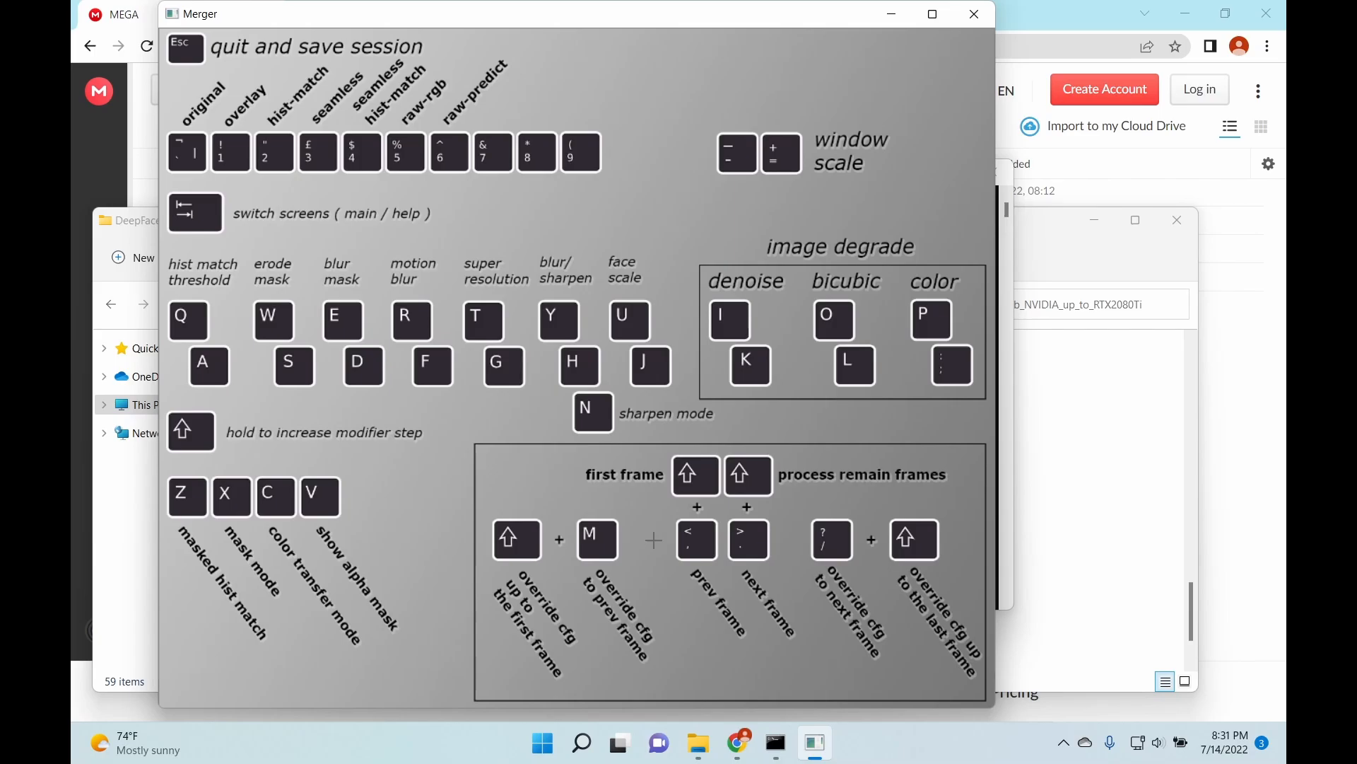
pyautogui.press('Tab')
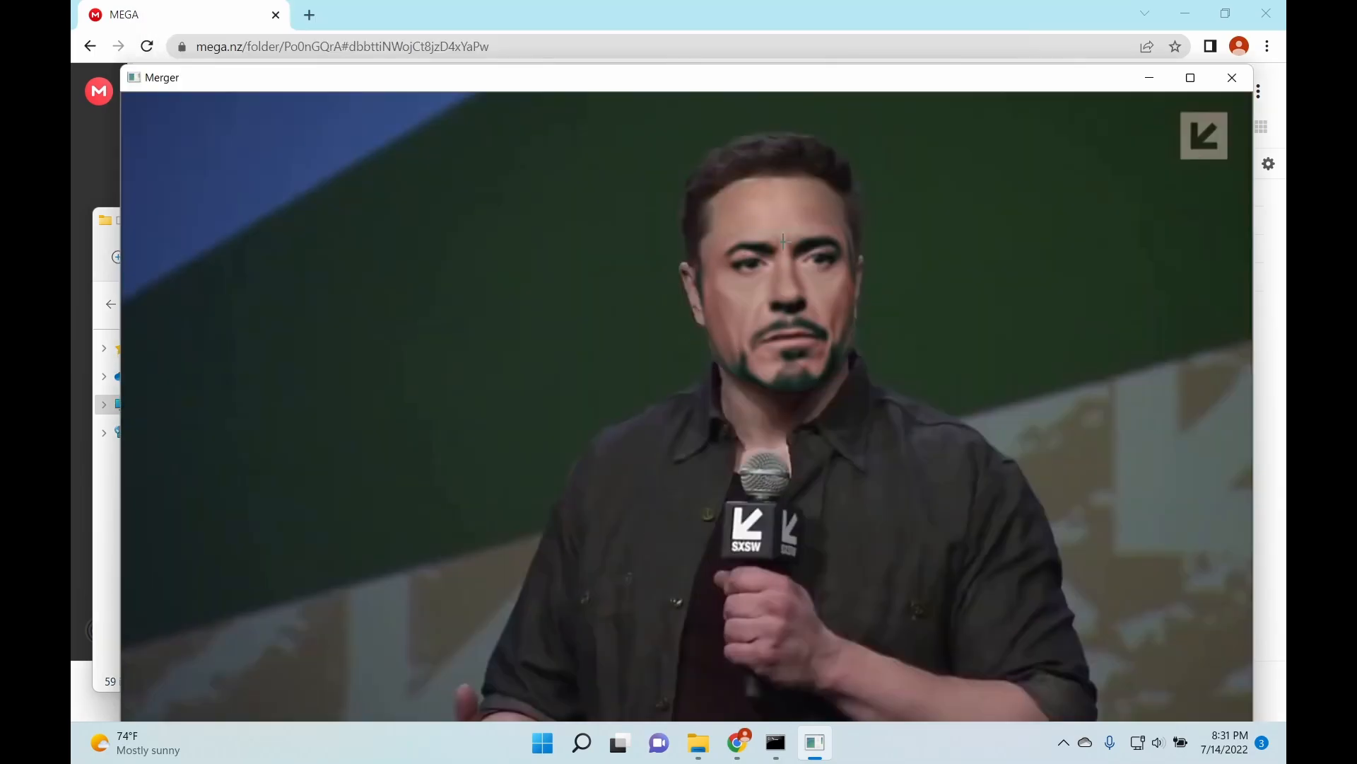
pyautogui.press('Tab')
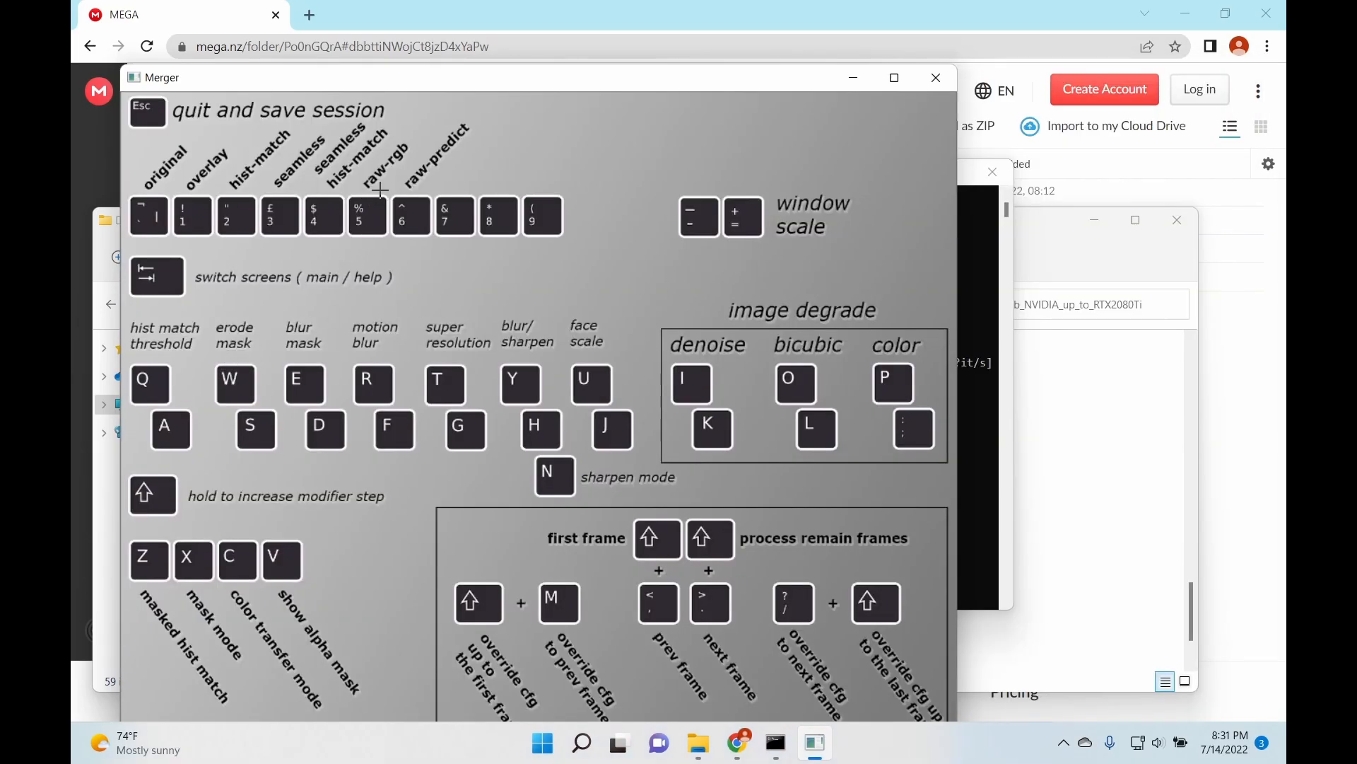
pyautogui.press('Tab')
pyautogui.moveTo(442, 79); pyautogui.dragTo(728, 82)
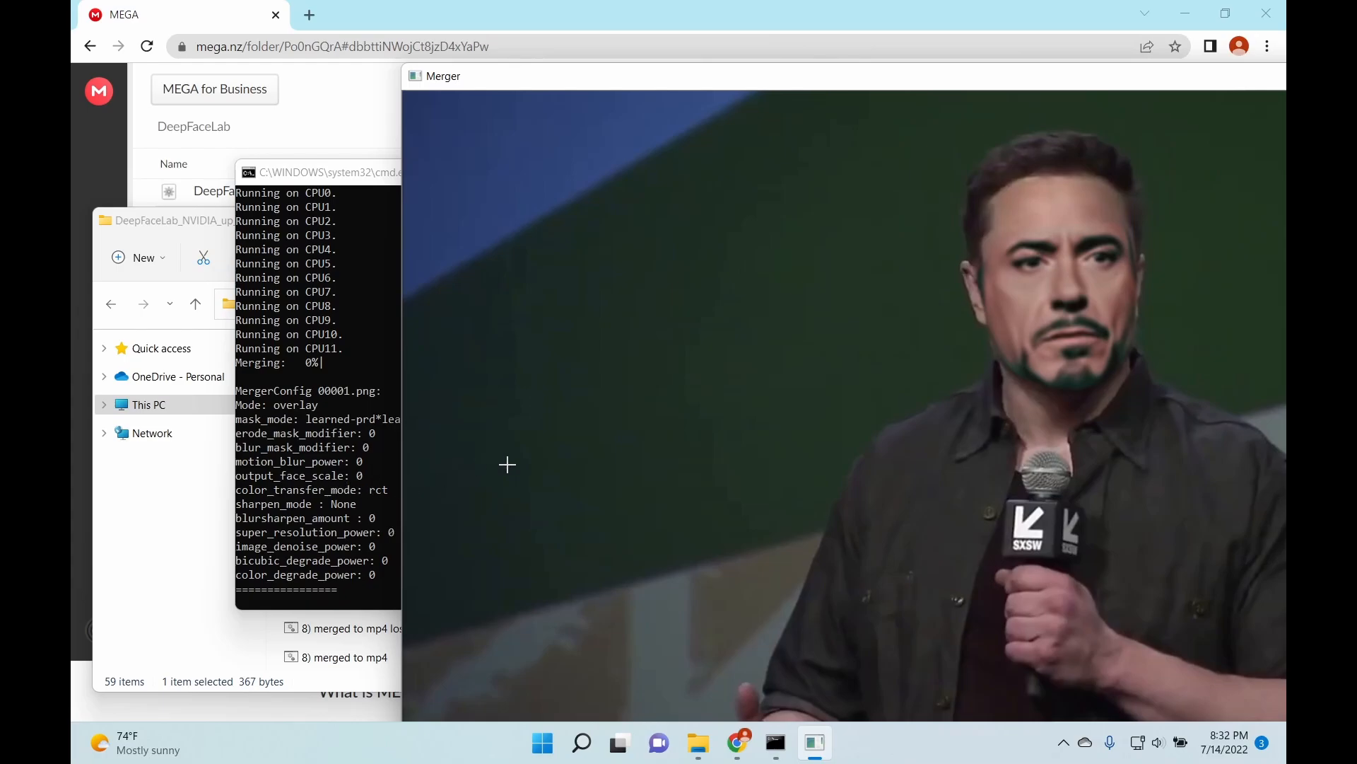
# Step: Set the erode mask modifier to 20 for the first frame
pyautogui.press('w')
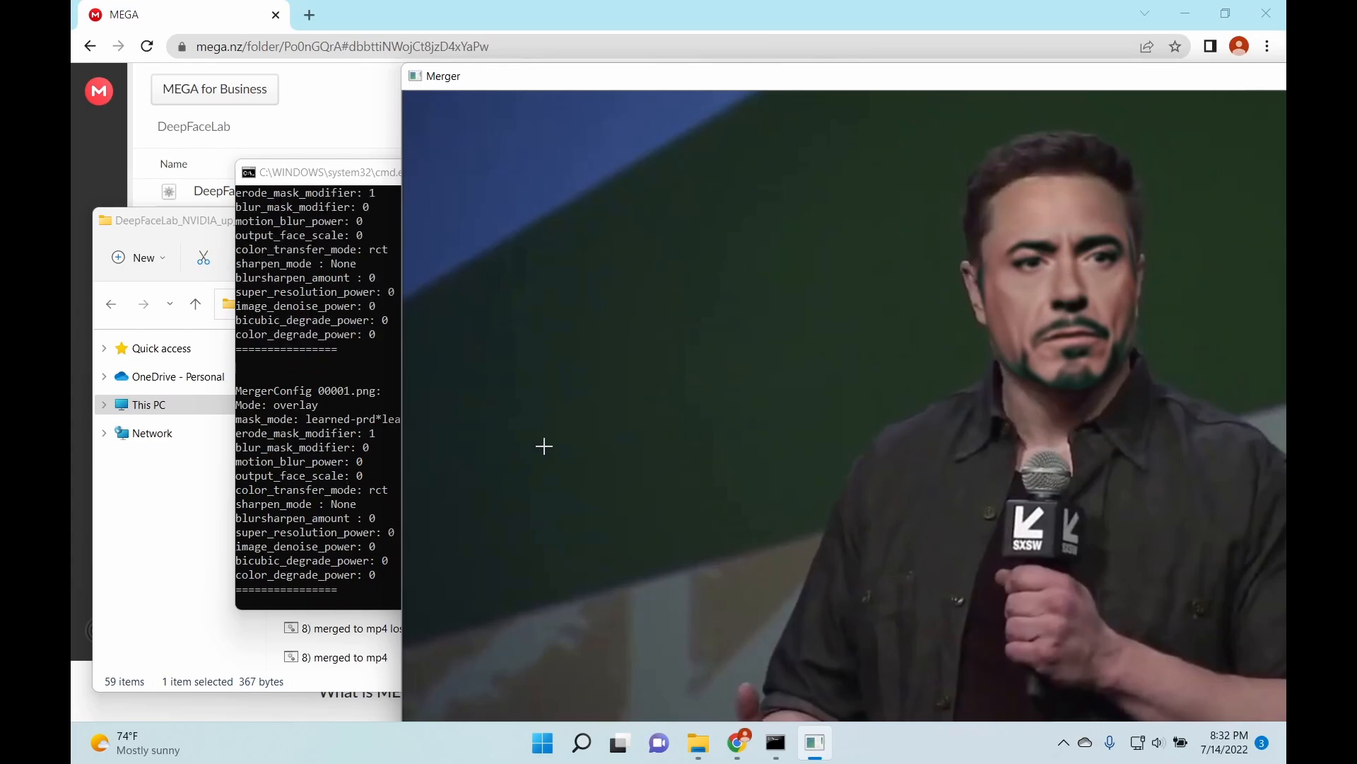
pyautogui.press('w')
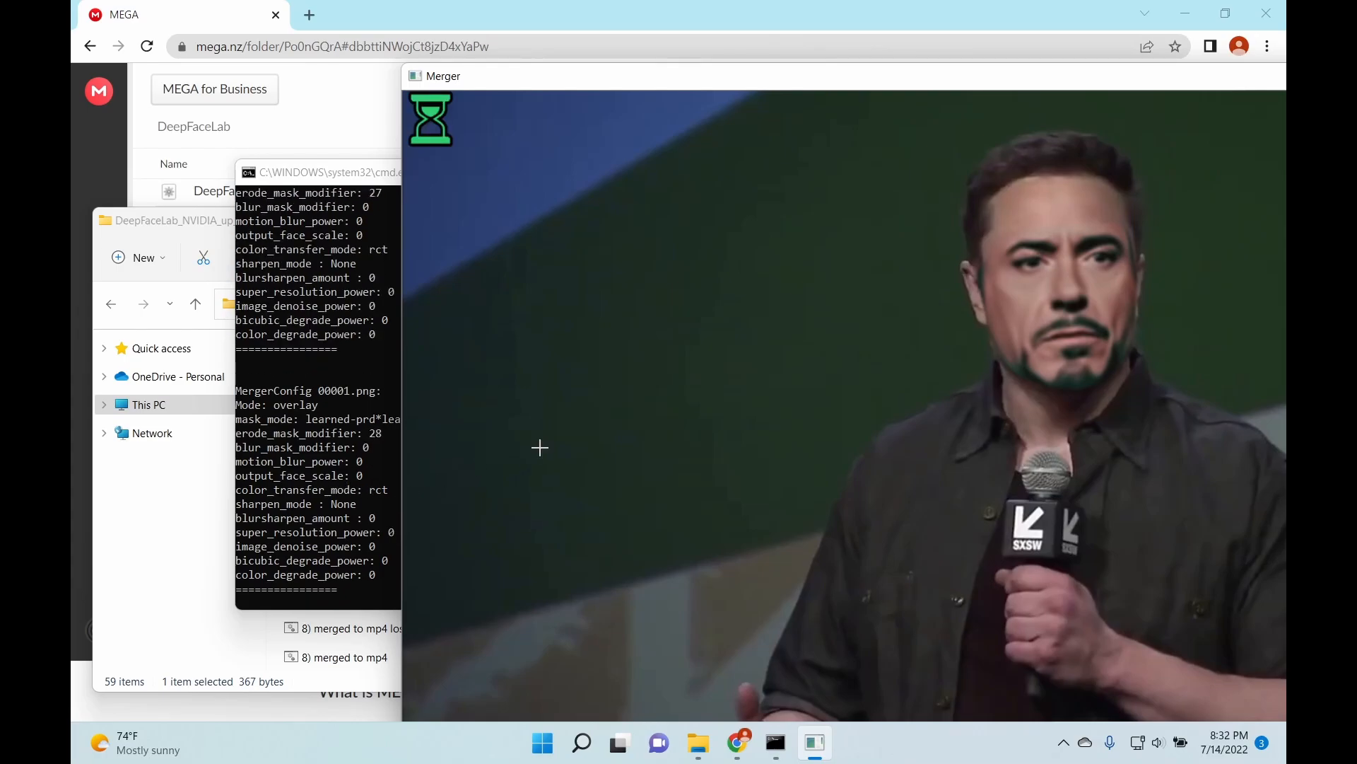
pyautogui.press('s')
pyautogui.press('s')
pyautogui.press('s')
pyautogui.press('s')
pyautogui.press('s')
pyautogui.press('s')
pyautogui.press('s')
pyautogui.press('s')
pyautogui.press('s')
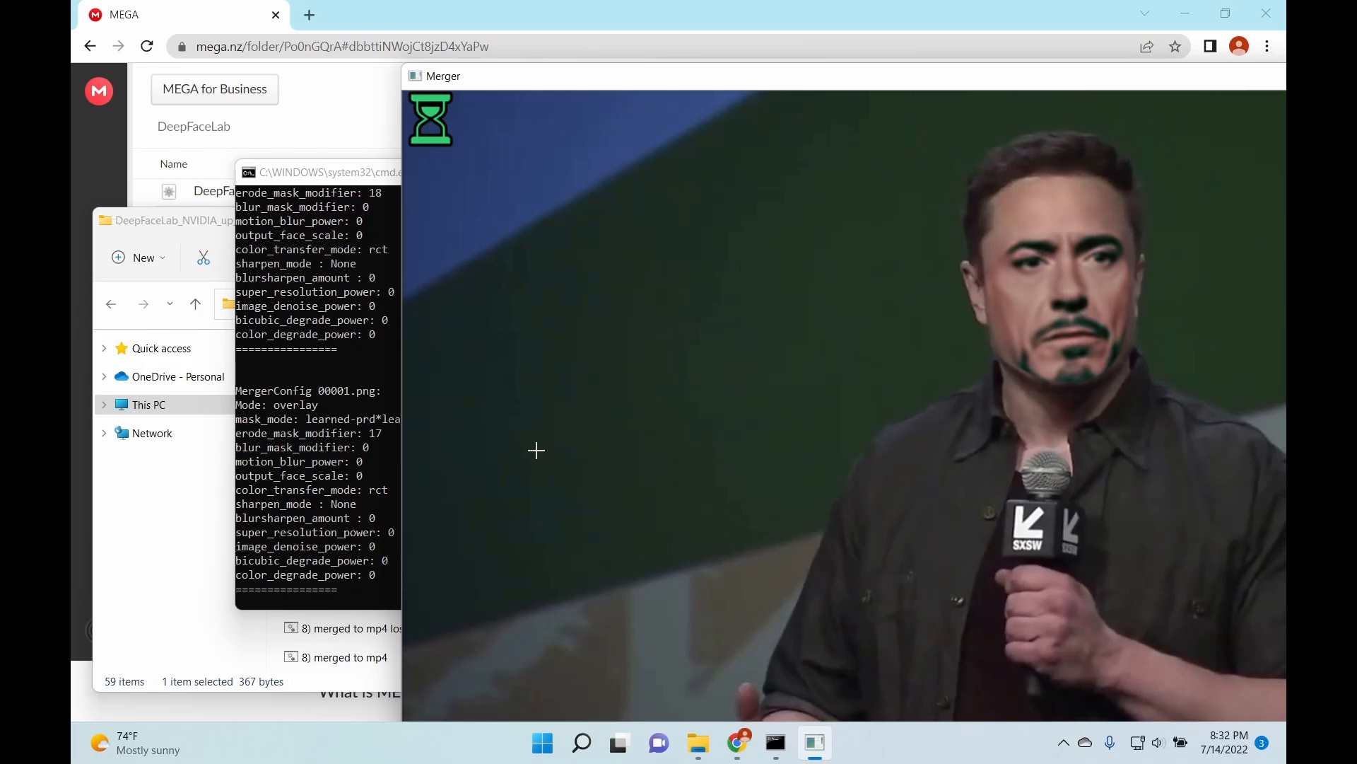
pyautogui.press('w')
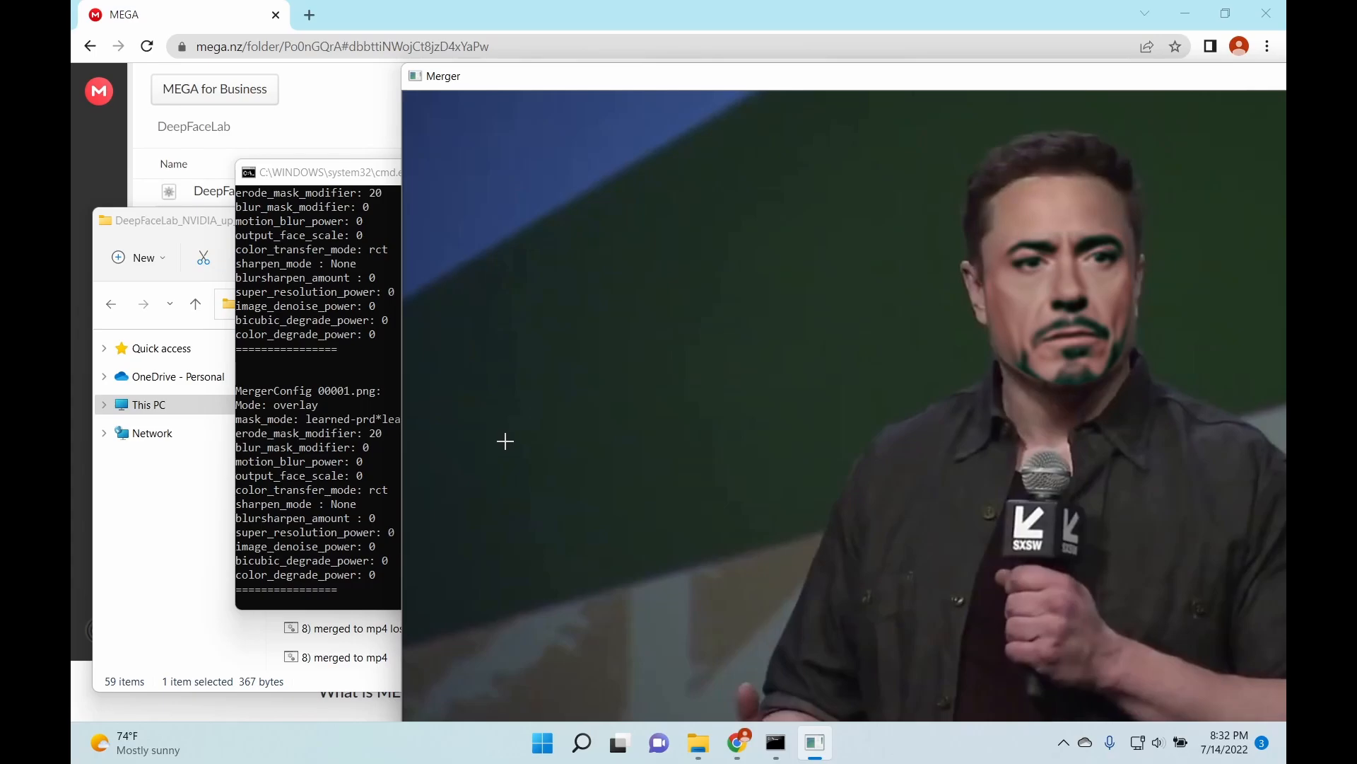
# Step: Raise the blur mask modifier to 100 for the first frame
pyautogui.press('e')
pyautogui.press('e')
pyautogui.press('e')
pyautogui.press('e')
pyautogui.press('e')
pyautogui.press('e')
pyautogui.press('e')
pyautogui.press('e')
pyautogui.press('e')
pyautogui.press('e')
pyautogui.press('e')
pyautogui.press('e')
pyautogui.press('e')
pyautogui.press('e')
pyautogui.press('e')
pyautogui.press('e')
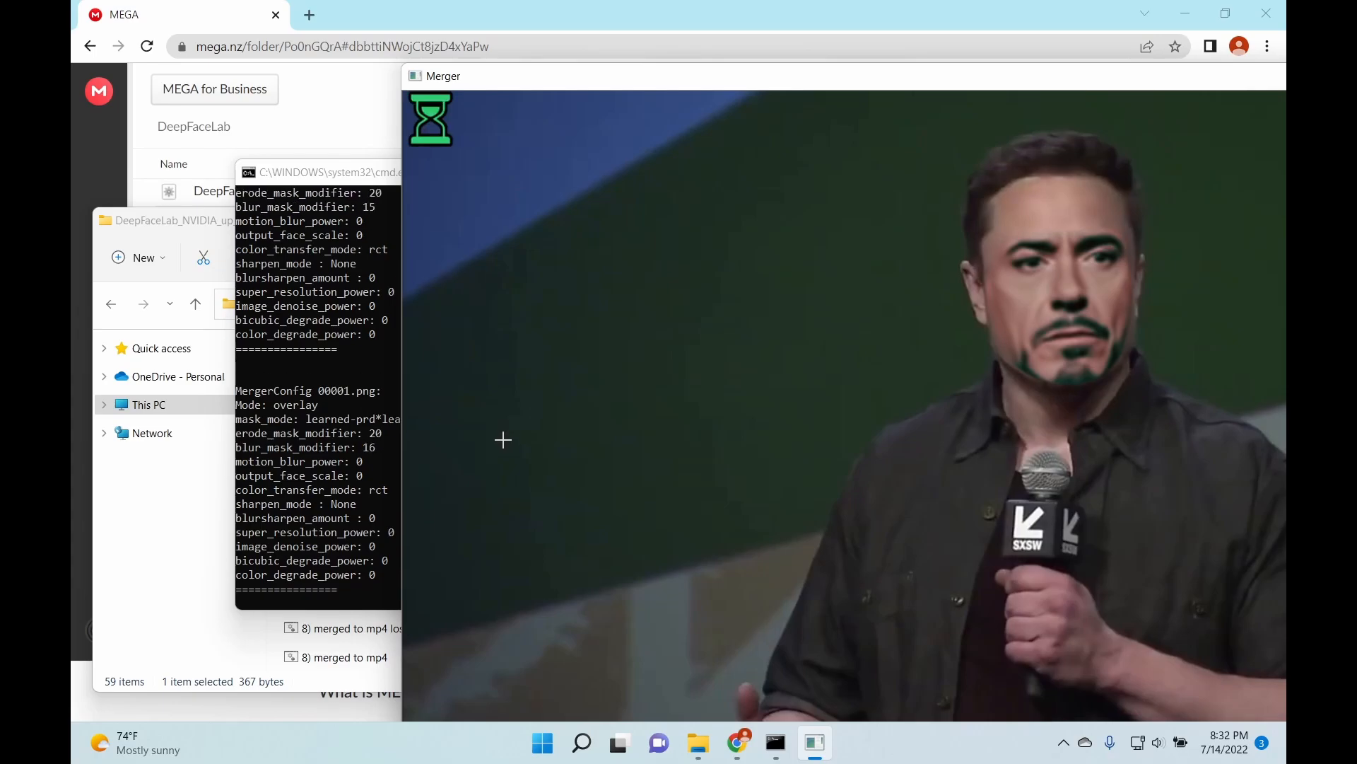
pyautogui.press('e')
pyautogui.press('e')
pyautogui.press('e')
pyautogui.press('e')
pyautogui.press('e')
pyautogui.press('e')
pyautogui.press('e')
pyautogui.press('e')
pyautogui.press('e')
pyautogui.press('e')
pyautogui.press('e')
pyautogui.press('e')
pyautogui.press('e')
pyautogui.press('e')
pyautogui.press('e')
pyautogui.press('e')
pyautogui.press('e')
pyautogui.press('e')
pyautogui.press('e')
pyautogui.press('e')
pyautogui.press('e')
pyautogui.press('e')
pyautogui.press('e')
pyautogui.press('e')
pyautogui.press('e')
pyautogui.press('e')
pyautogui.press('e')
pyautogui.press('e')
pyautogui.press('e')
pyautogui.press('e')
pyautogui.press('e')
pyautogui.press('e')
pyautogui.press('e')
pyautogui.press('e')
pyautogui.press('e')
pyautogui.press('e')
pyautogui.press('e')
pyautogui.press('e')
pyautogui.press('e')
pyautogui.press('e')
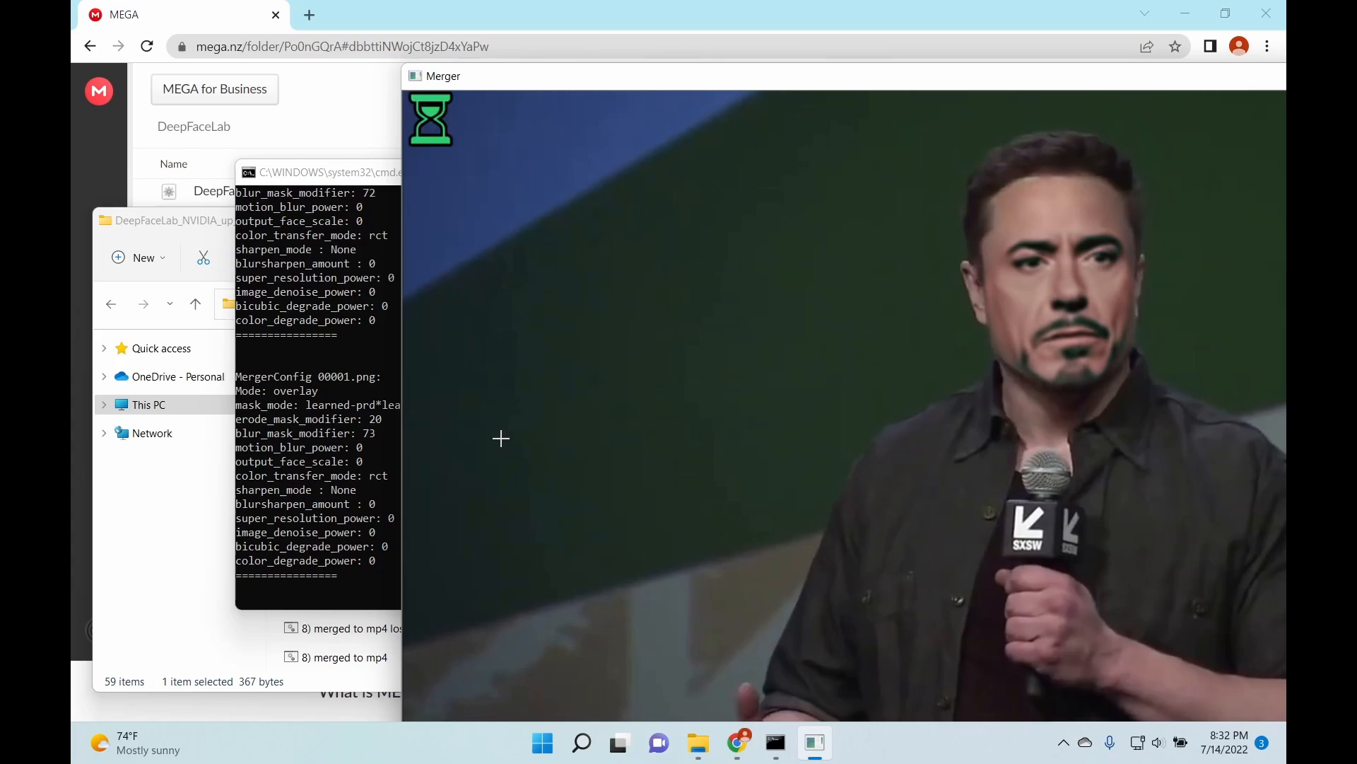
pyautogui.press('e')
pyautogui.press('e')
pyautogui.press('e')
pyautogui.press('e')
pyautogui.press('e')
pyautogui.press('e')
pyautogui.press('e')
pyautogui.press('e')
pyautogui.press('e')
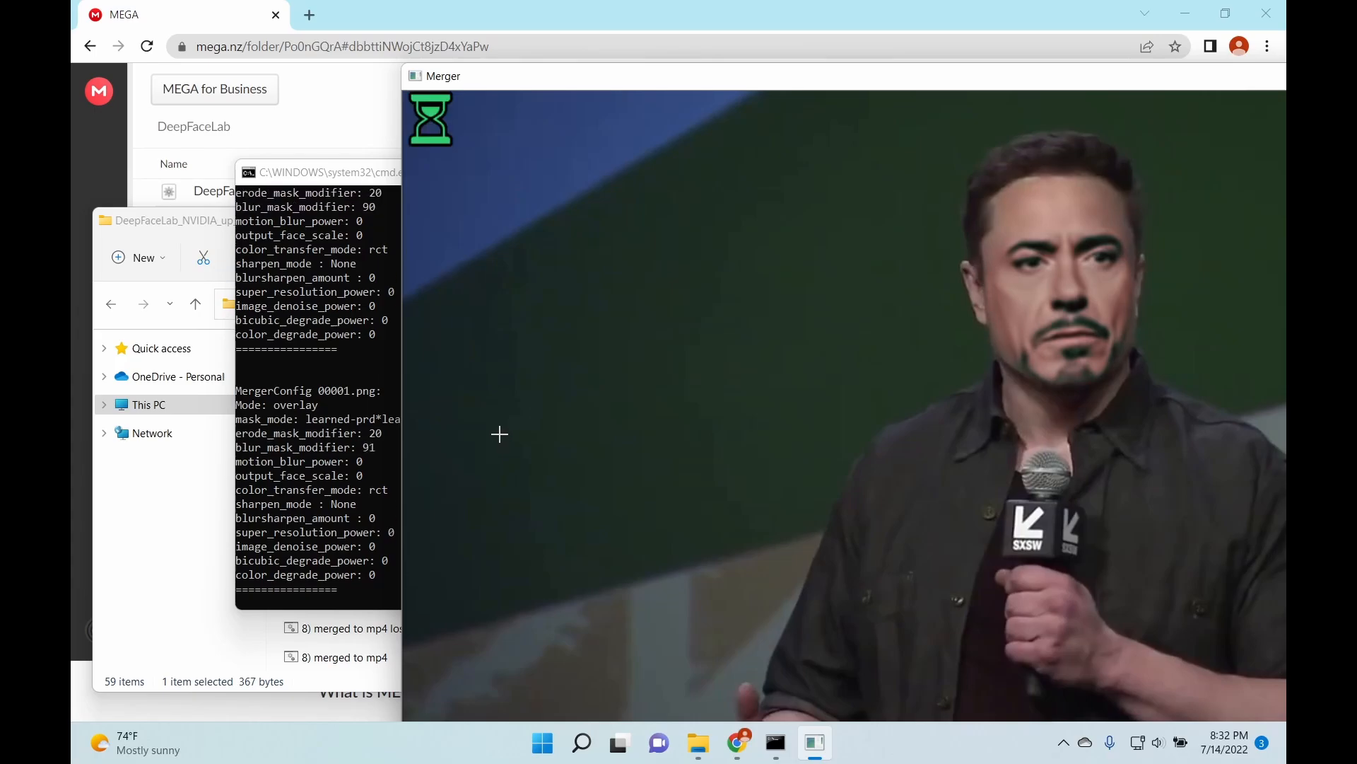
pyautogui.press('e')
pyautogui.press('e')
pyautogui.press('e')
pyautogui.press('e')
pyautogui.press('e')
pyautogui.press('e')
pyautogui.press('e')
pyautogui.press('e')
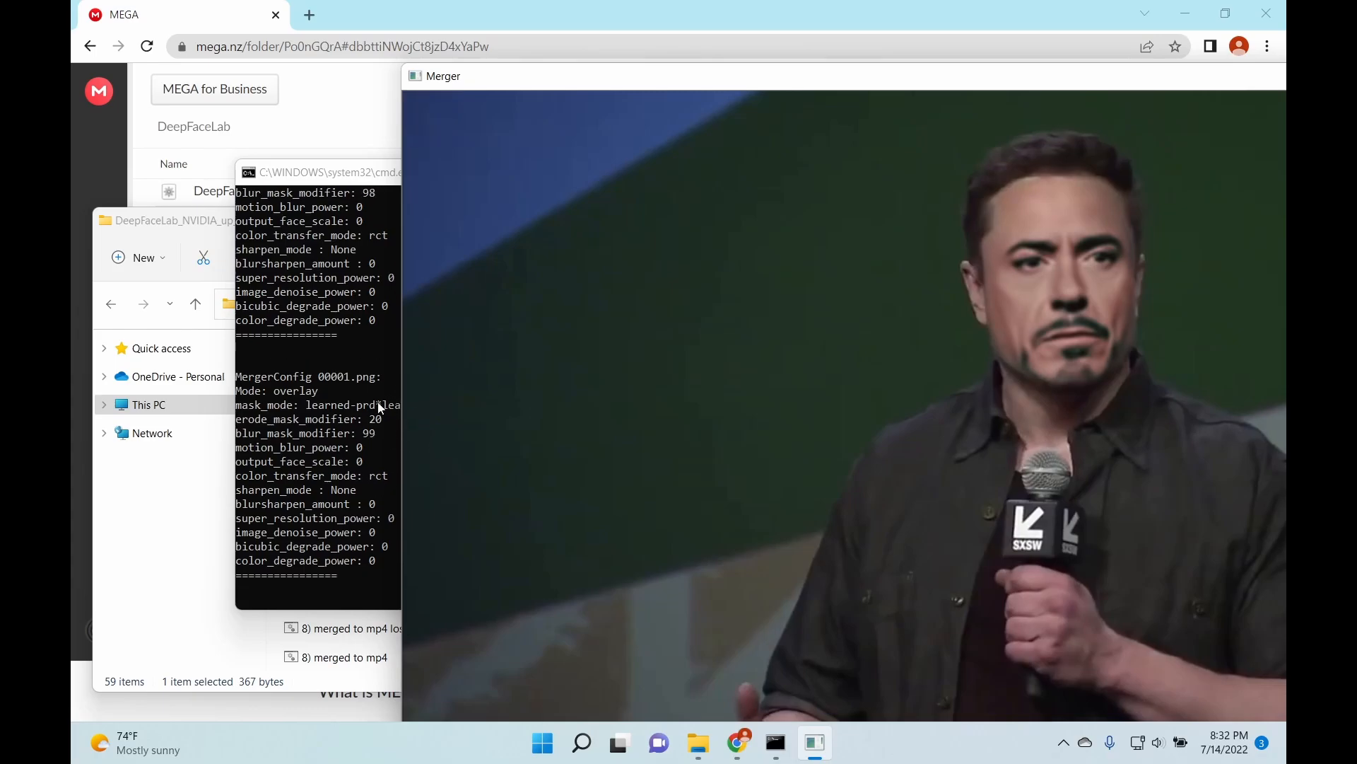
pyautogui.press('e')
# Step: Review the merge settings in the console, the merged face in the preview, and the frame-processing commands on the Merger's help screen
pyautogui.moveTo(316, 177); pyautogui.dragTo(218, 161)
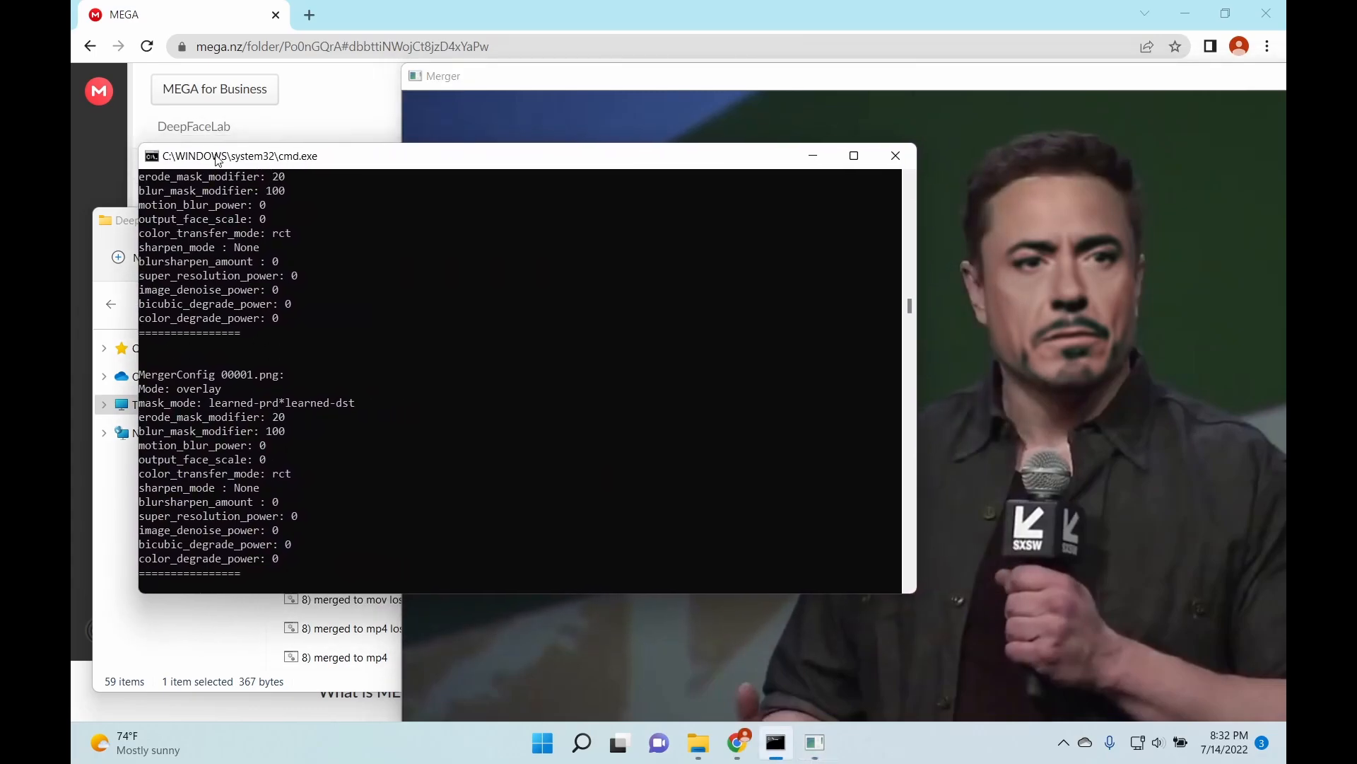
pyautogui.click(1011, 161)
pyautogui.moveTo(752, 88); pyautogui.dragTo(545, 58)
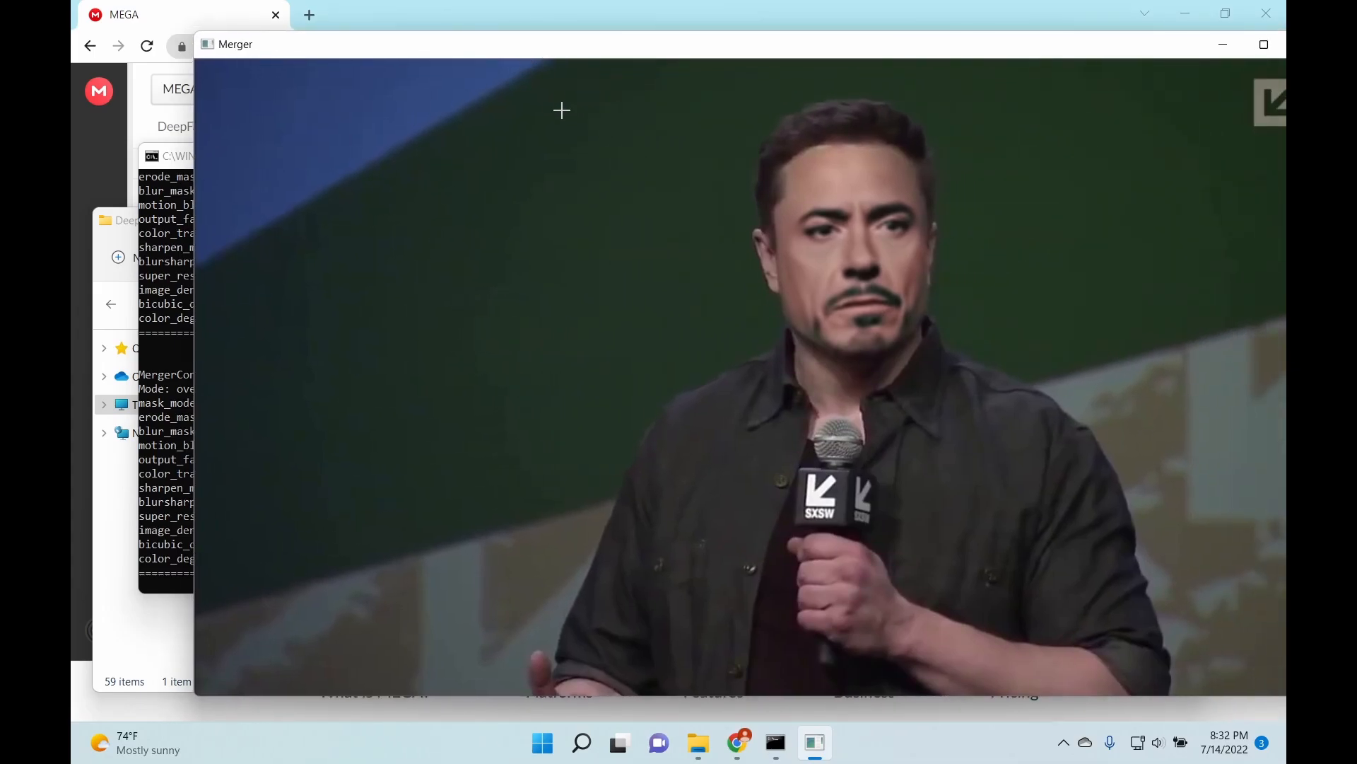
pyautogui.press('Tab')
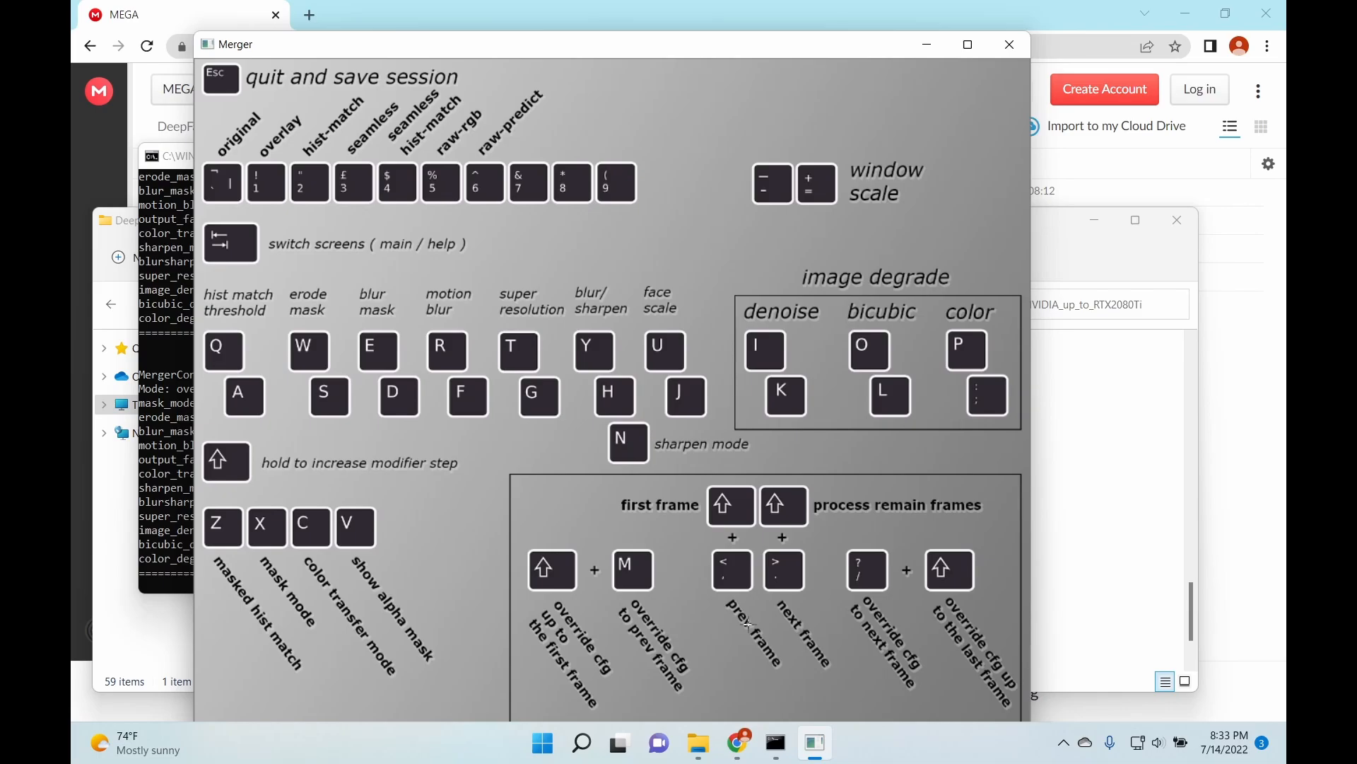
pyautogui.press('Tab')
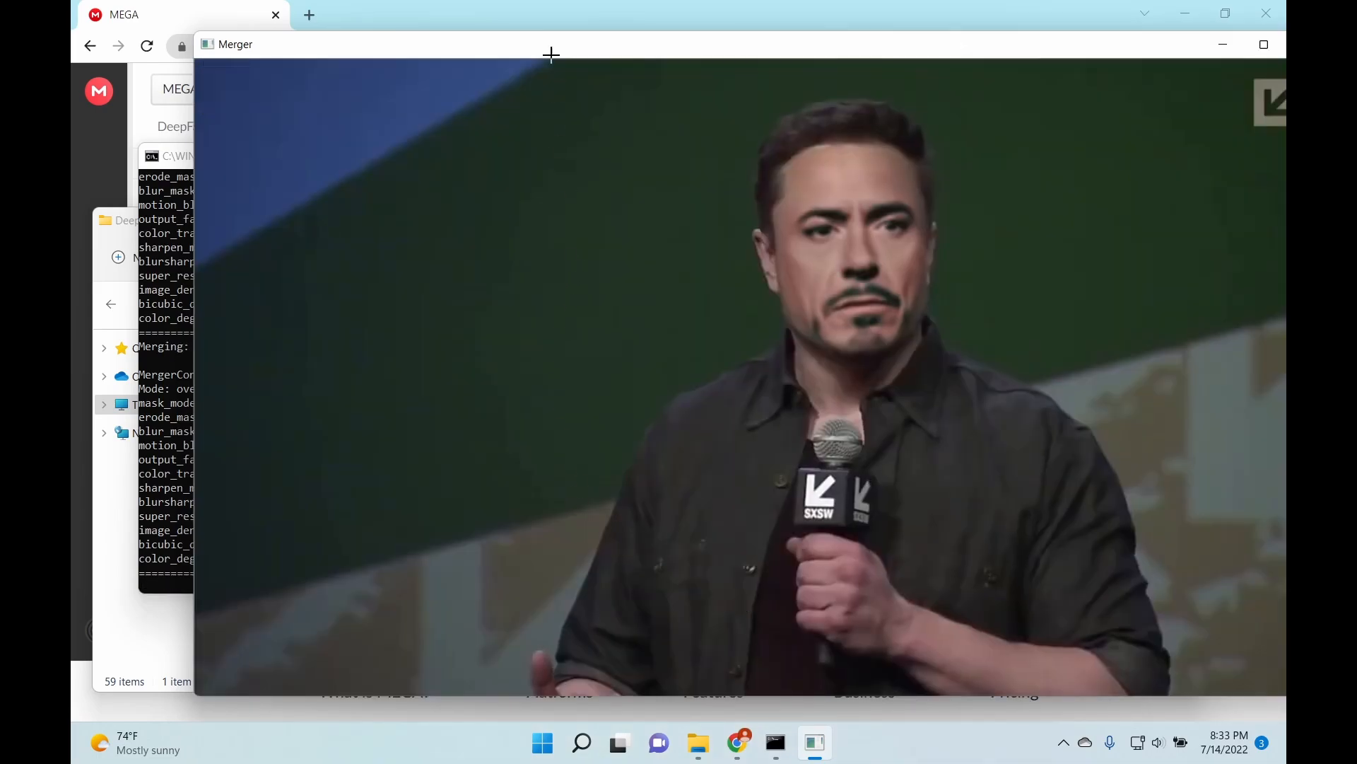
pyautogui.moveTo(503, 55); pyautogui.dragTo(443, 48)
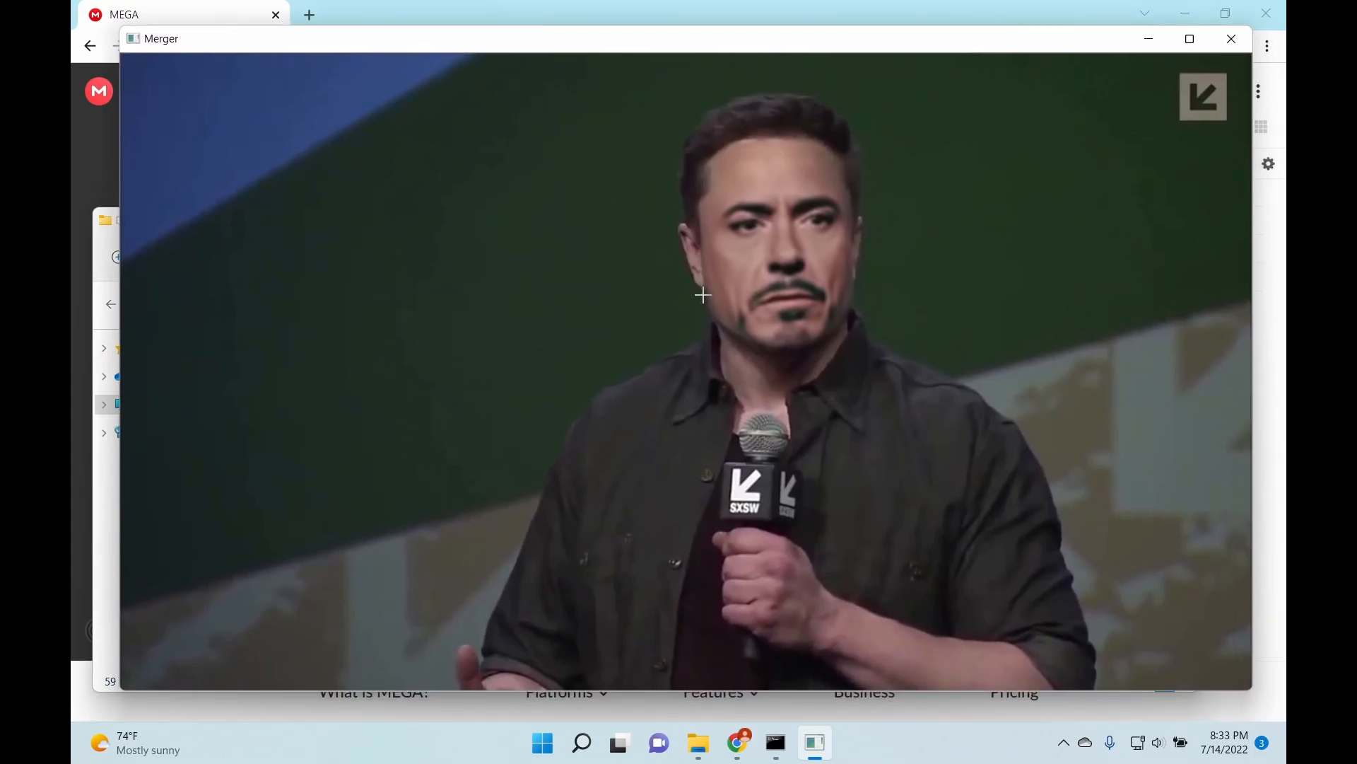
pyautogui.press('Tab')
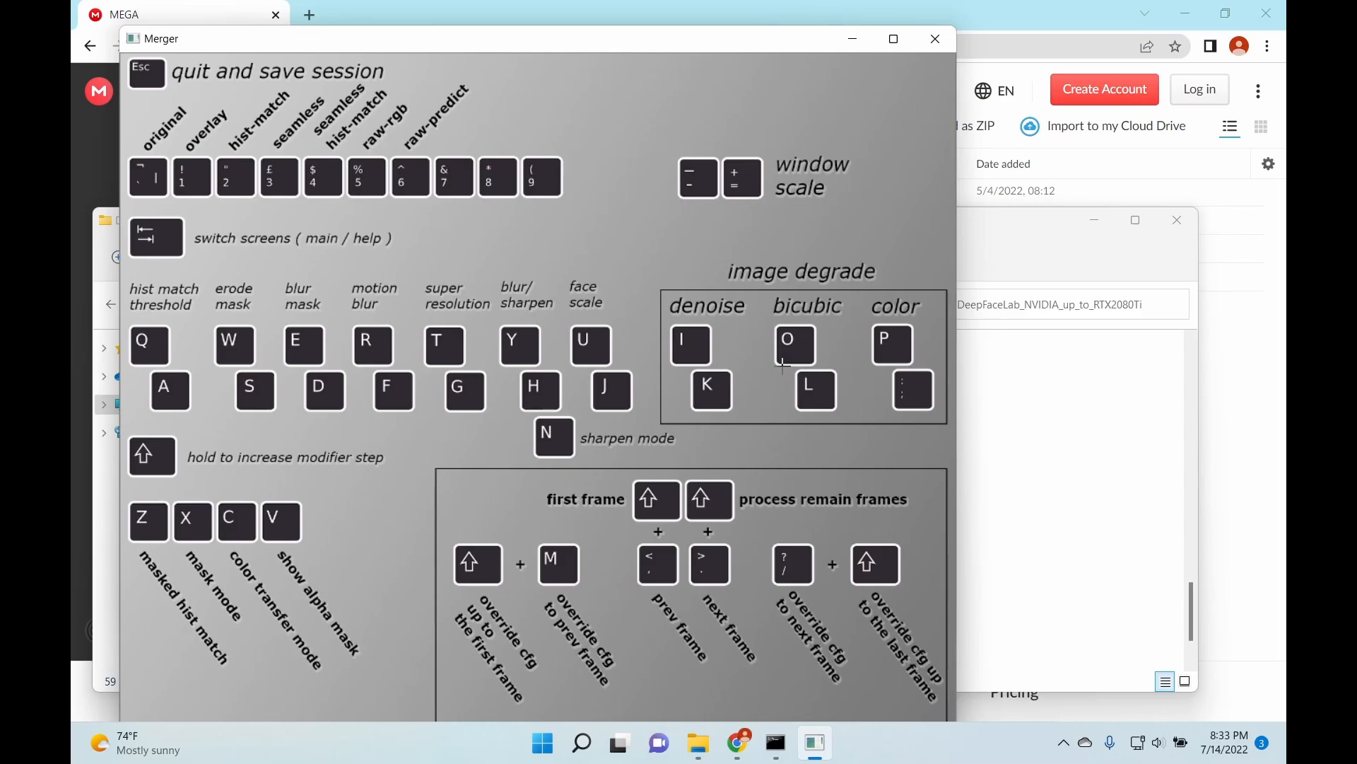
pyautogui.press('Tab')
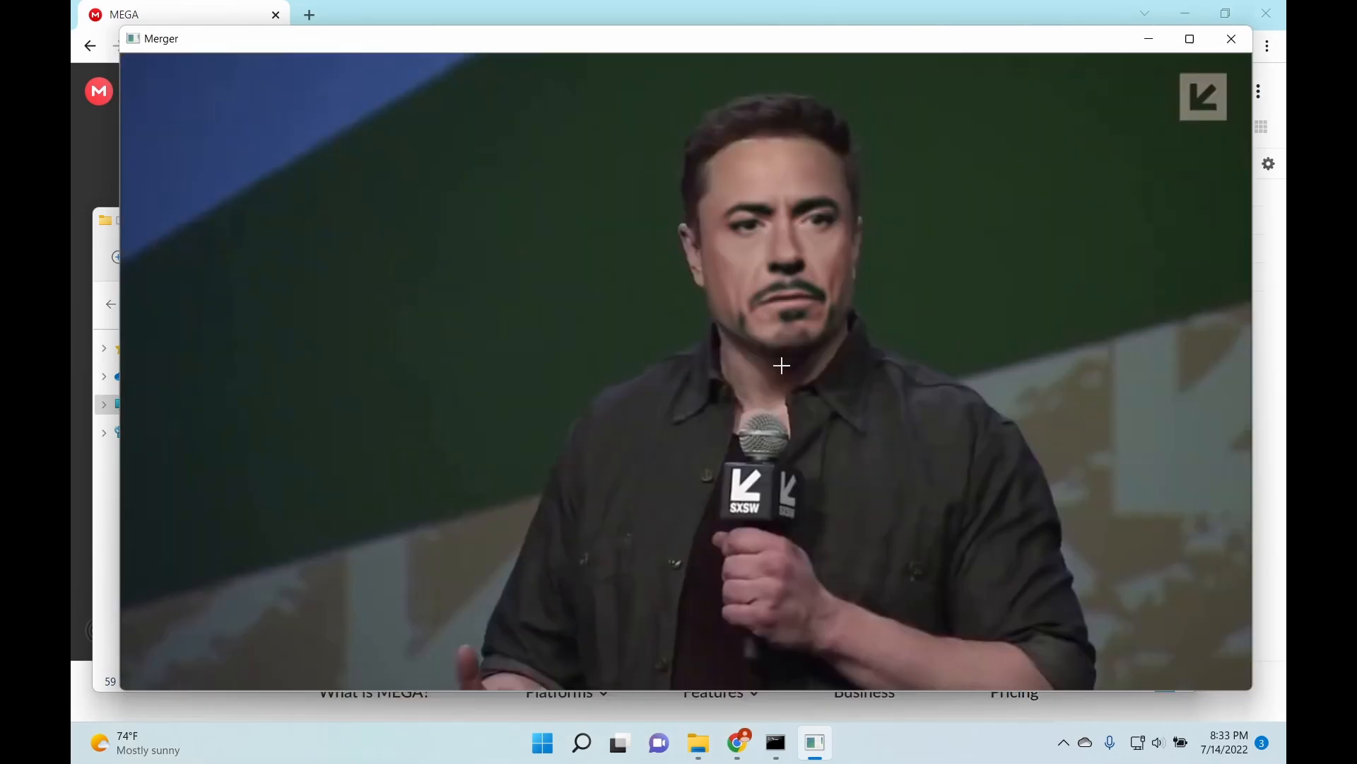
# Step: Process all remaining frames in the Merger, follow the progress in the console, and close the console once merging is complete
pyautogui.hotkey('shift', '.')
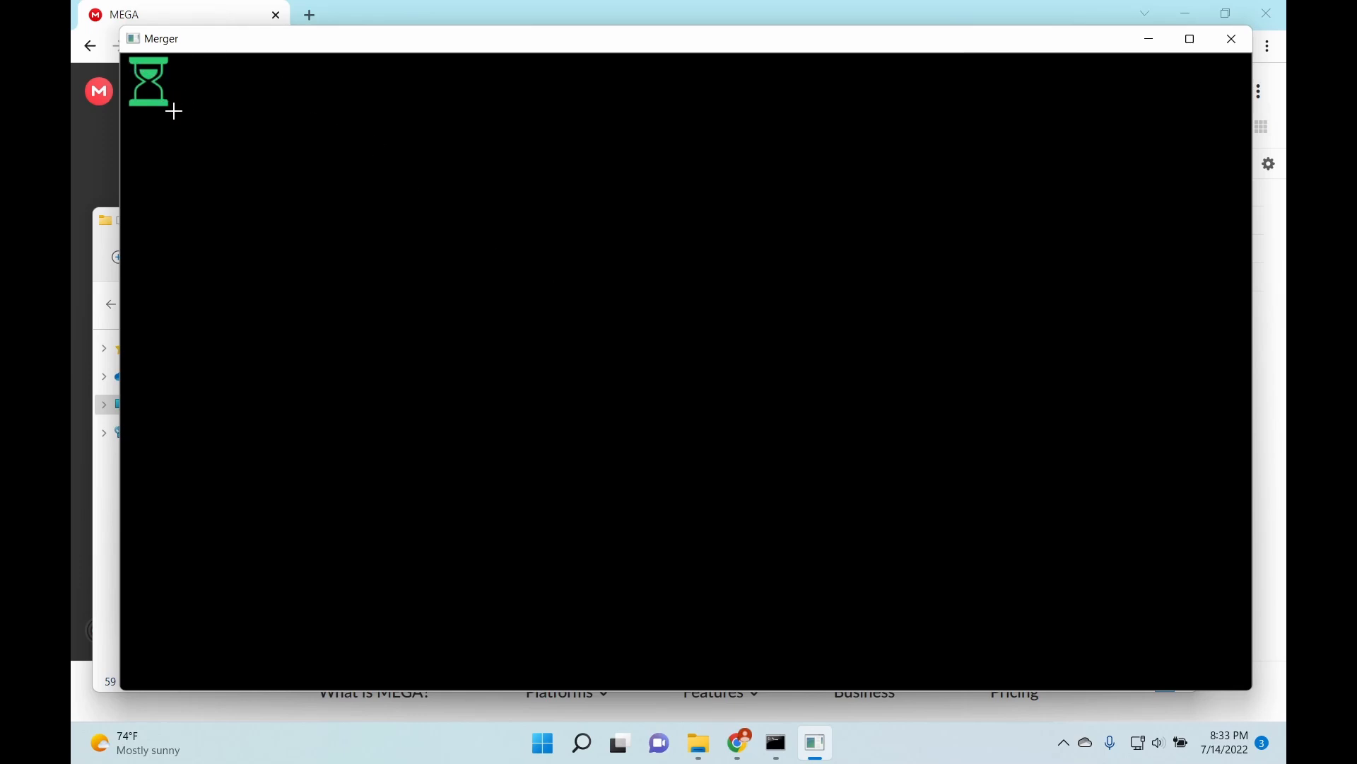
pyautogui.click(777, 742)
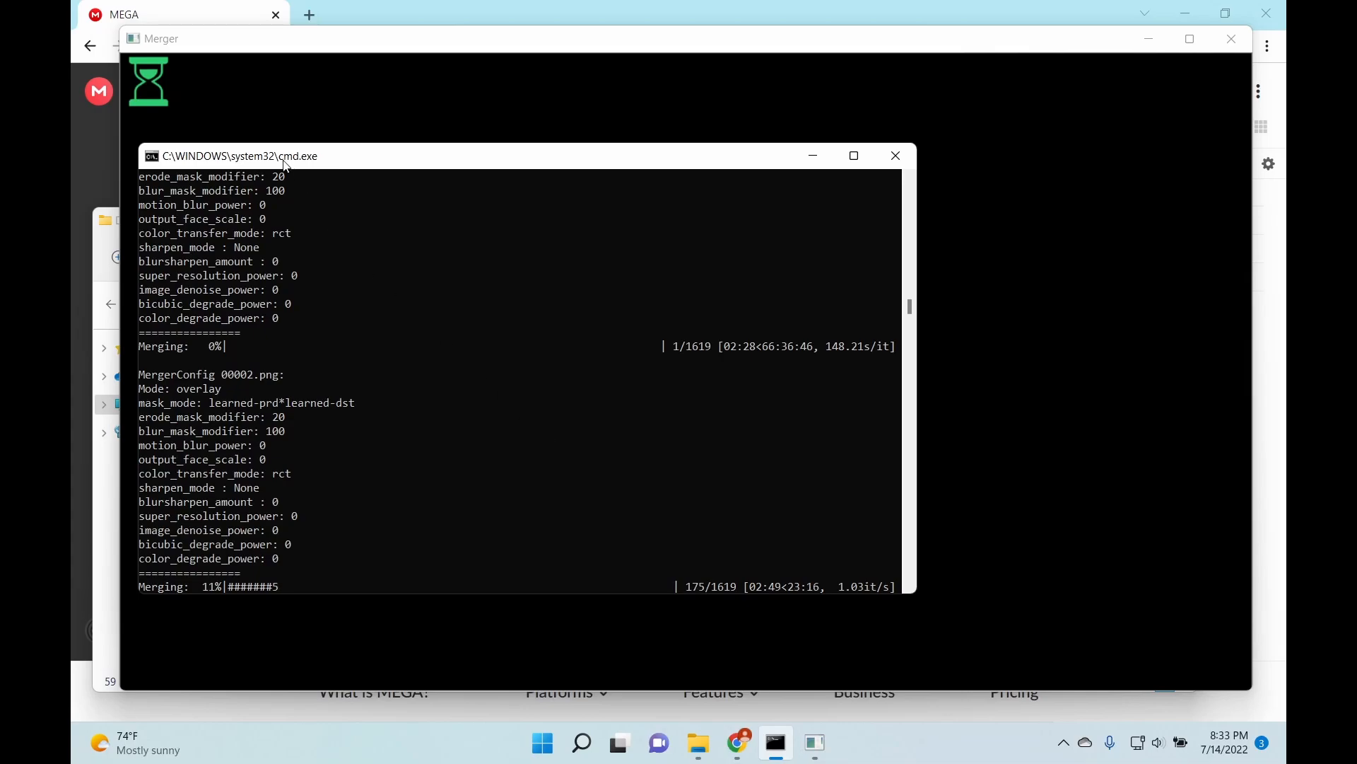
pyautogui.moveTo(286, 166); pyautogui.dragTo(401, 179)
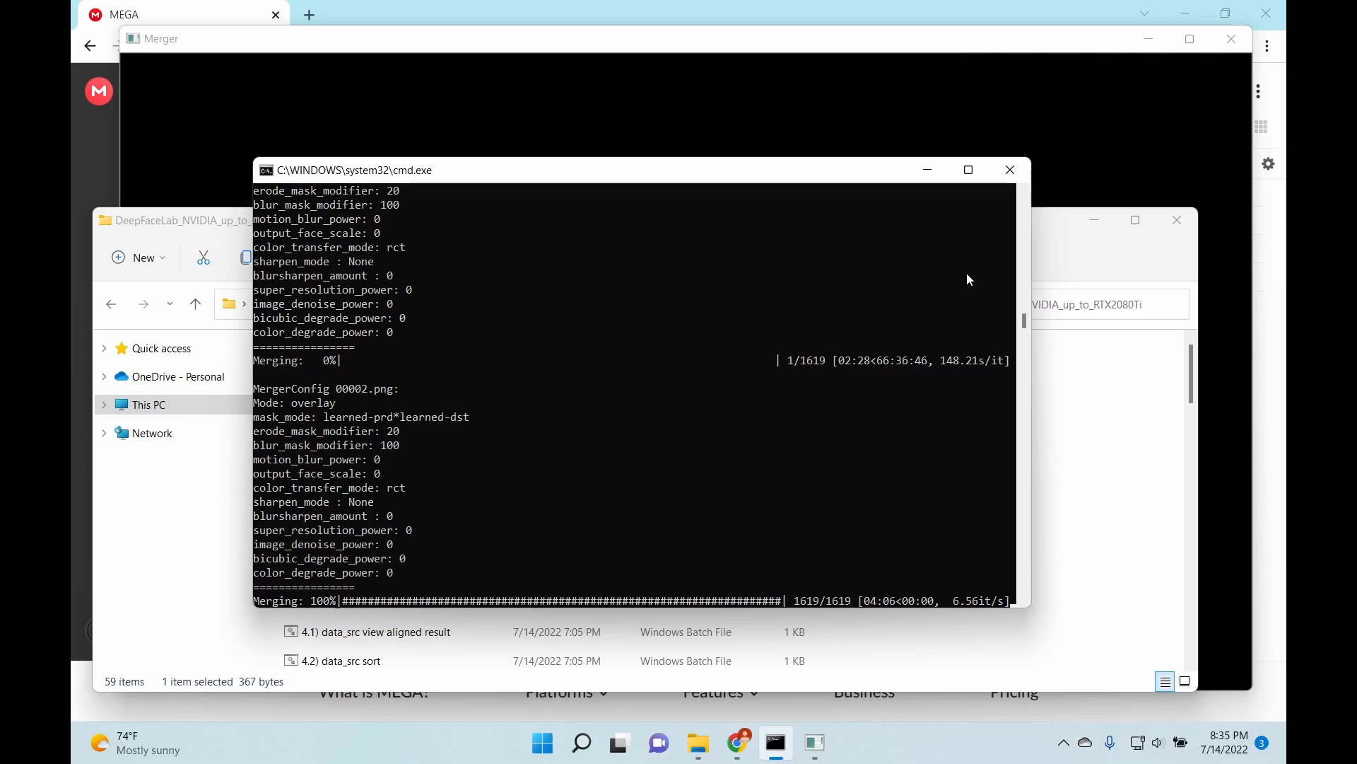
pyautogui.click(1010, 170)
# Step: Run "8) merged to mp4" with the default output bitrate of 16 MB/s and dismiss its console when done
pyautogui.scroll(-15, 505, 537)
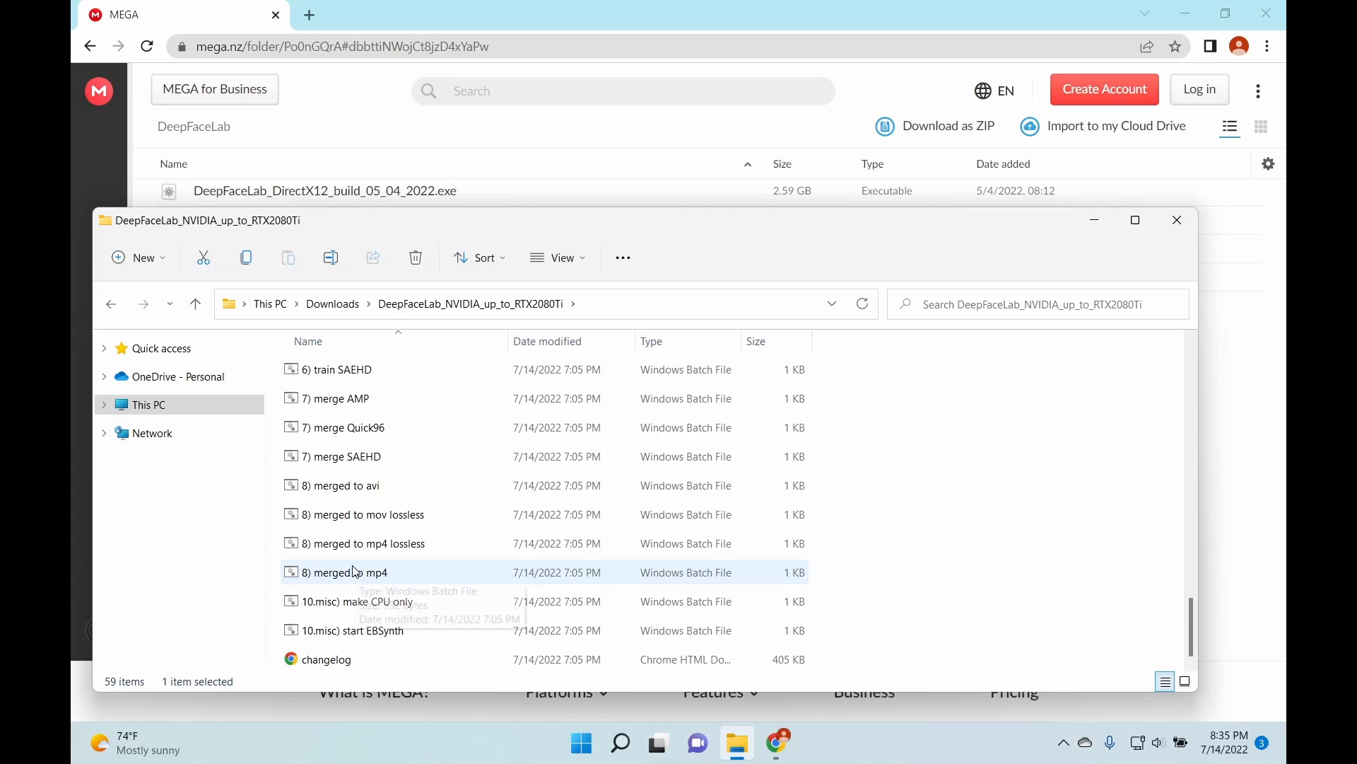
pyautogui.doubleClick(417, 574)
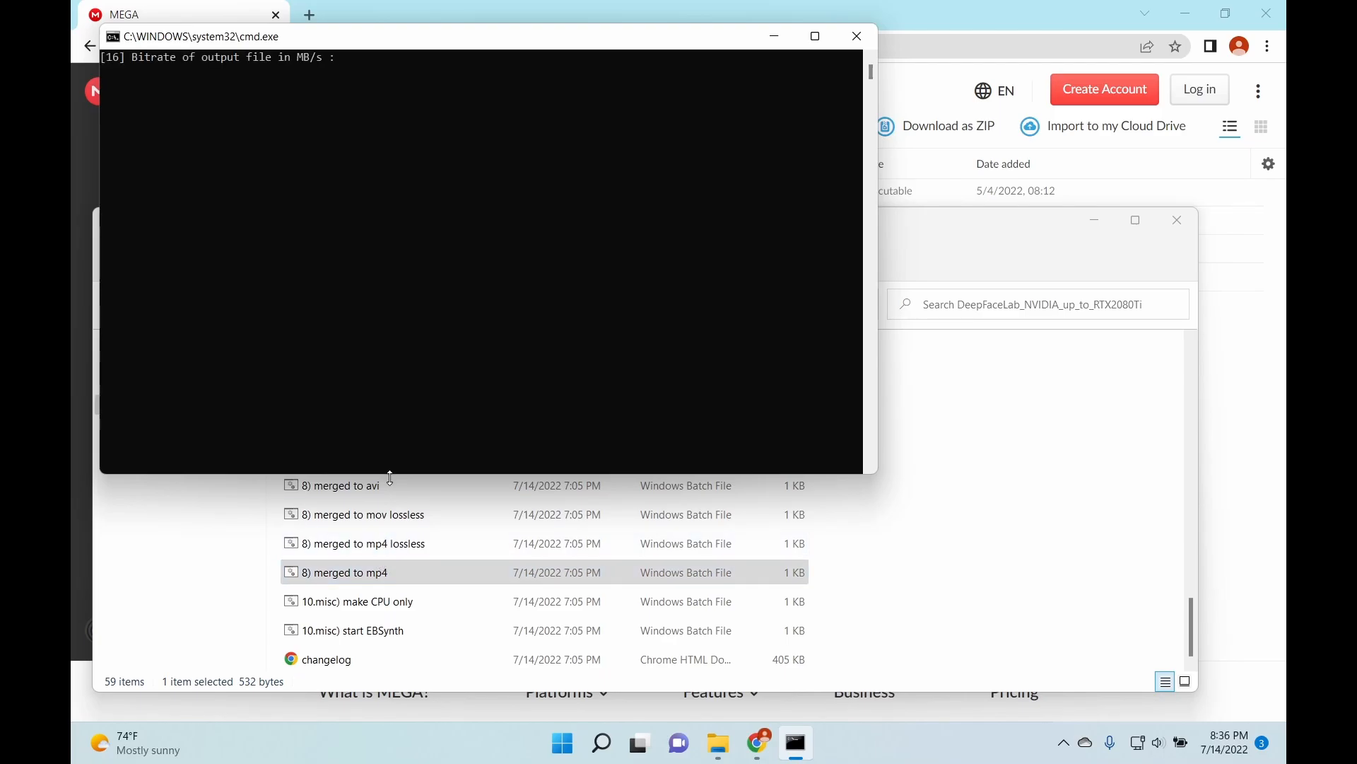
pyautogui.press('Return')
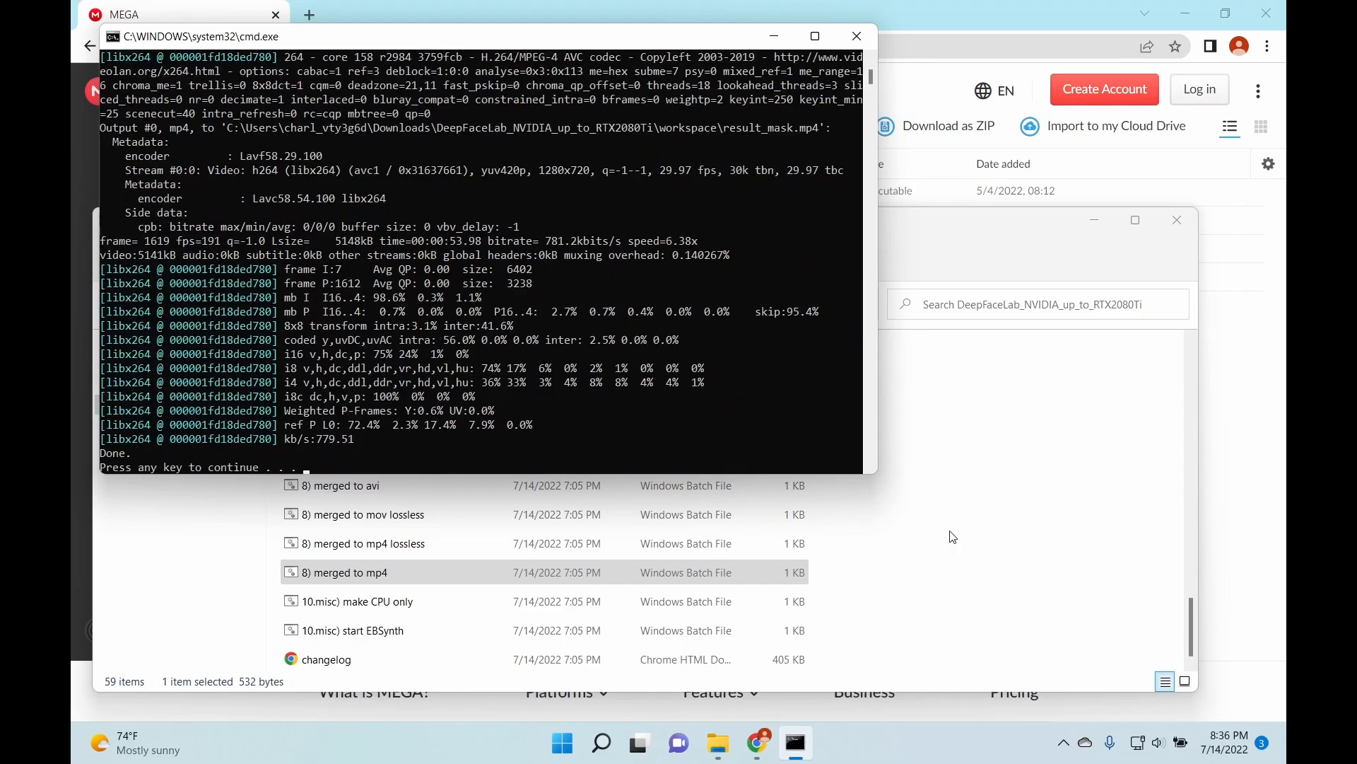
pyautogui.press('Return')
# Step: Open the workspace folder and play the "result" video
pyautogui.scroll(15, 905, 545)
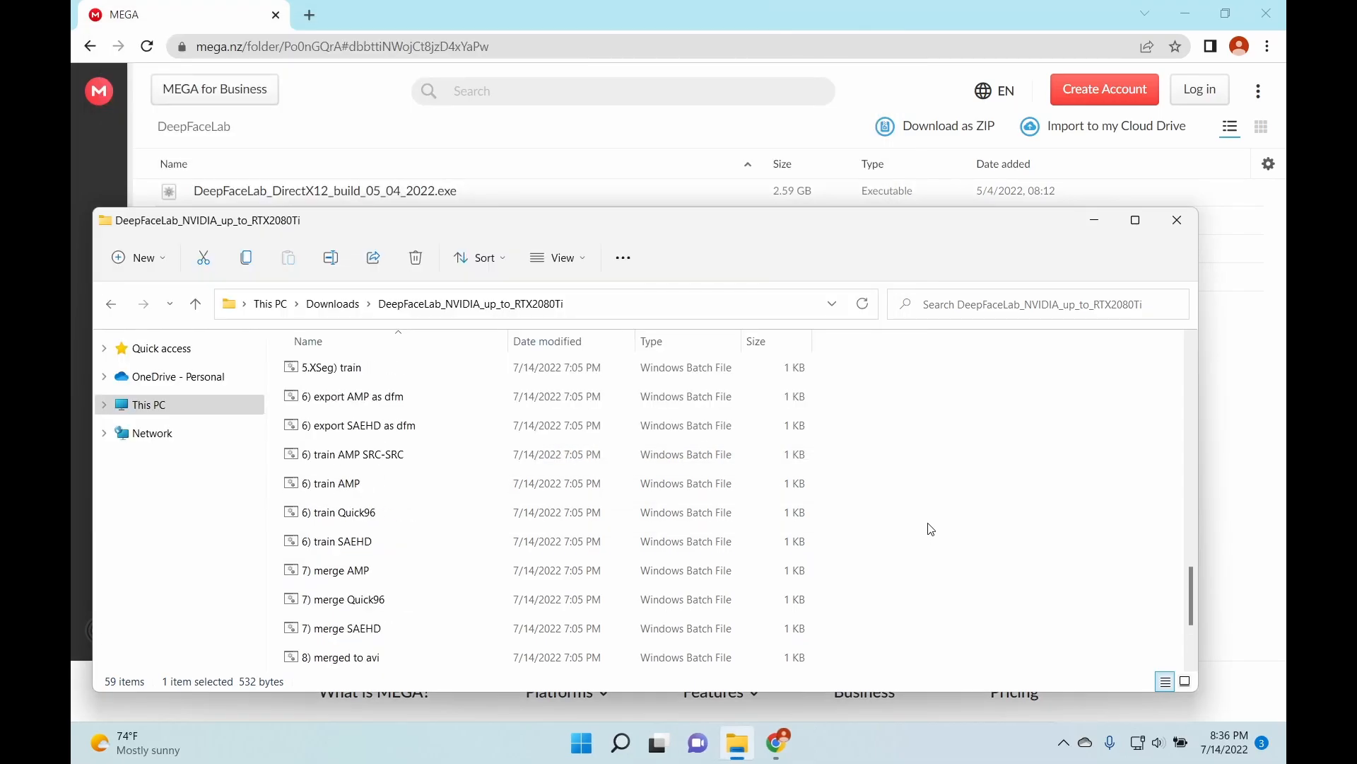
pyautogui.doubleClick(546, 398)
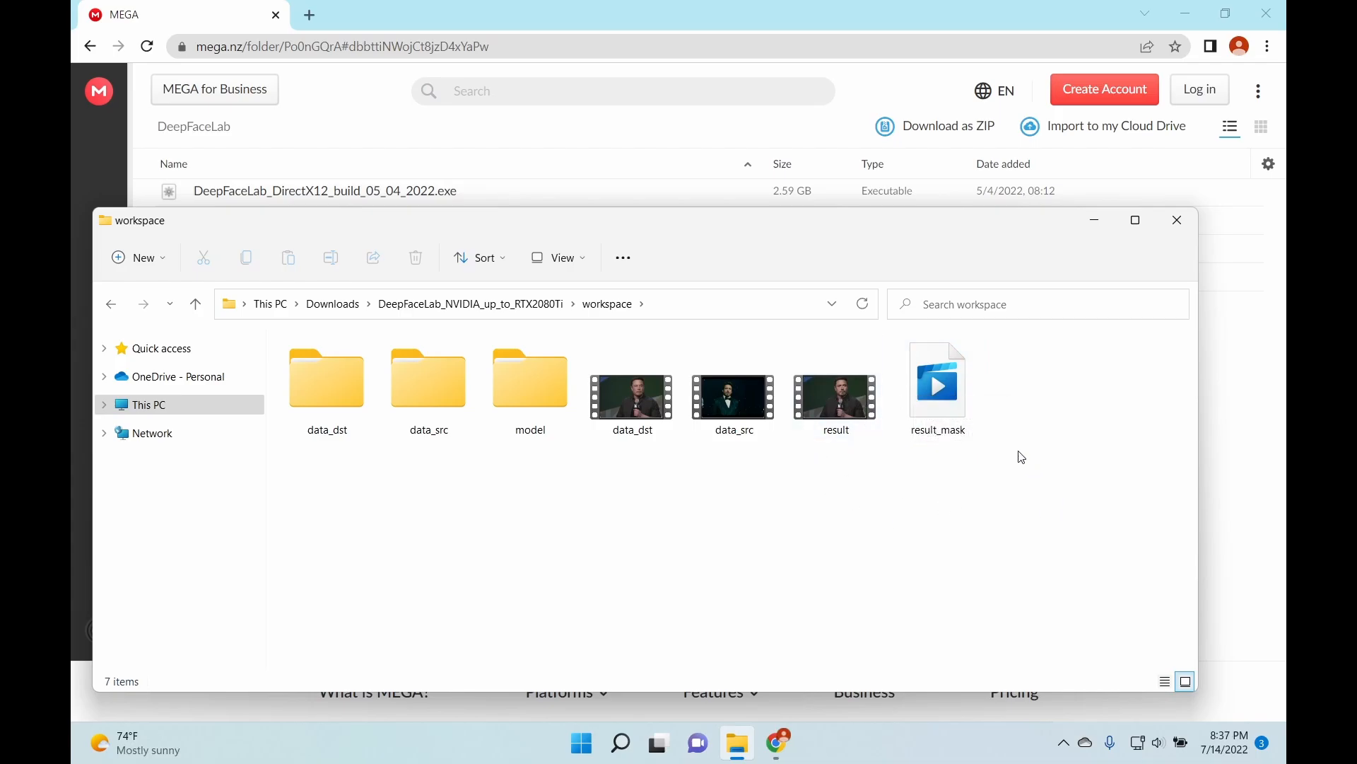
pyautogui.doubleClick(828, 393)
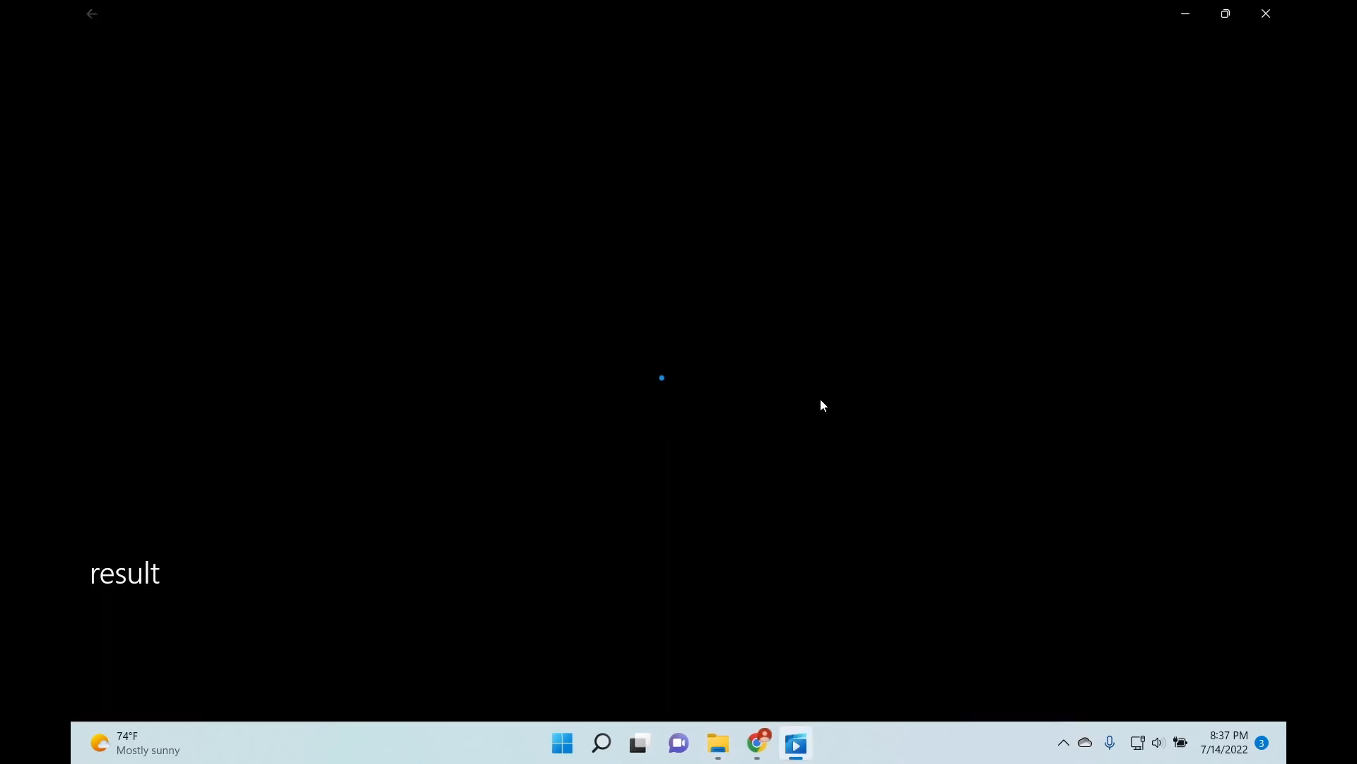